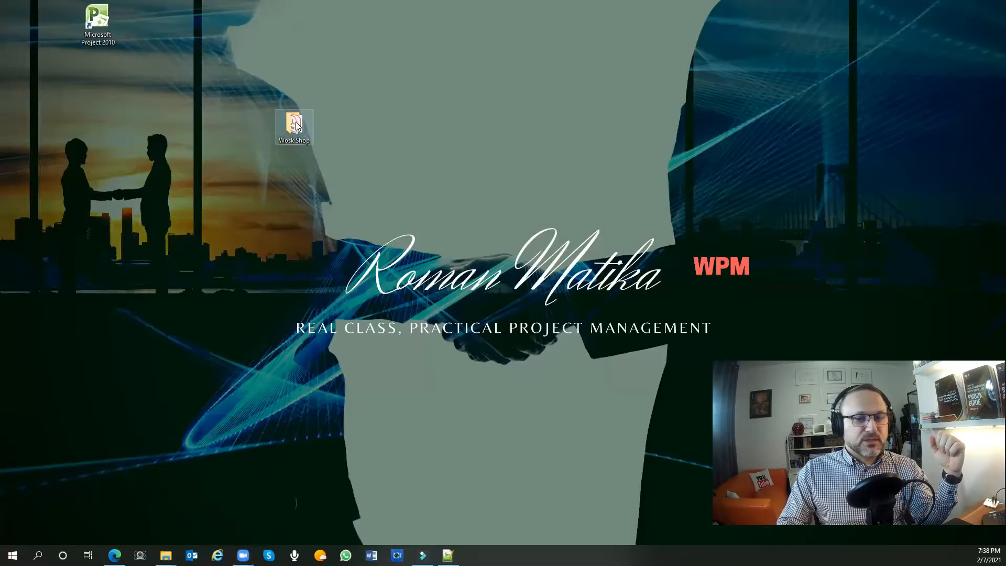
# Step: Open the Activity list PDF from the Wosk Shop folder, review its columns and blank rows, and minimize it
pyautogui.doubleClick(296, 126)
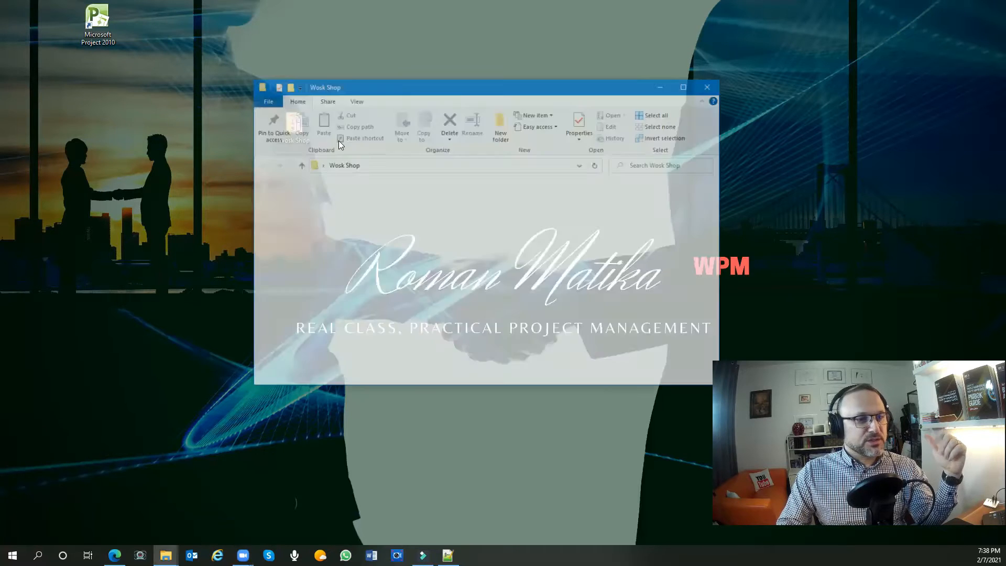
pyautogui.moveTo(445, 90); pyautogui.dragTo(347, 100)
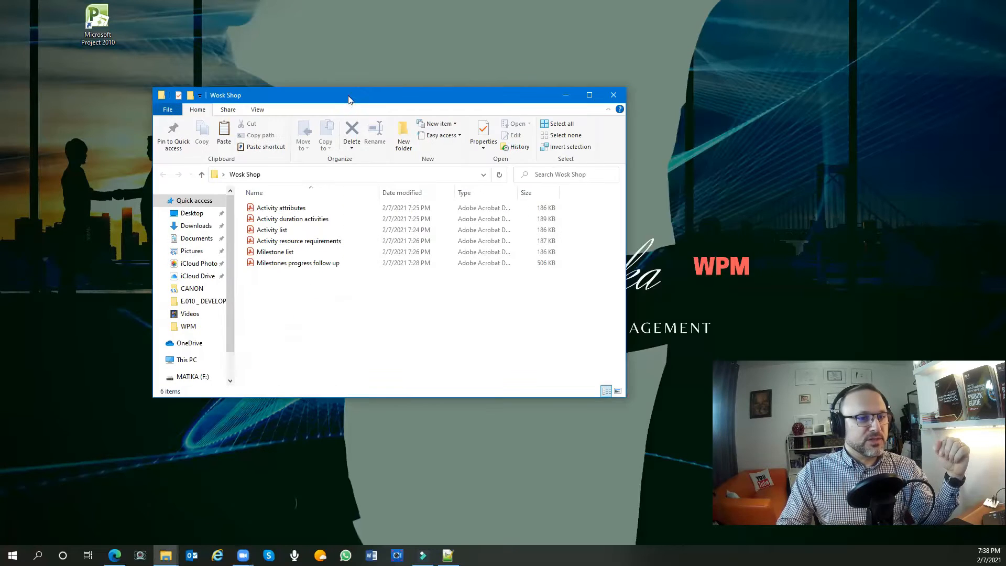
pyautogui.click(277, 233)
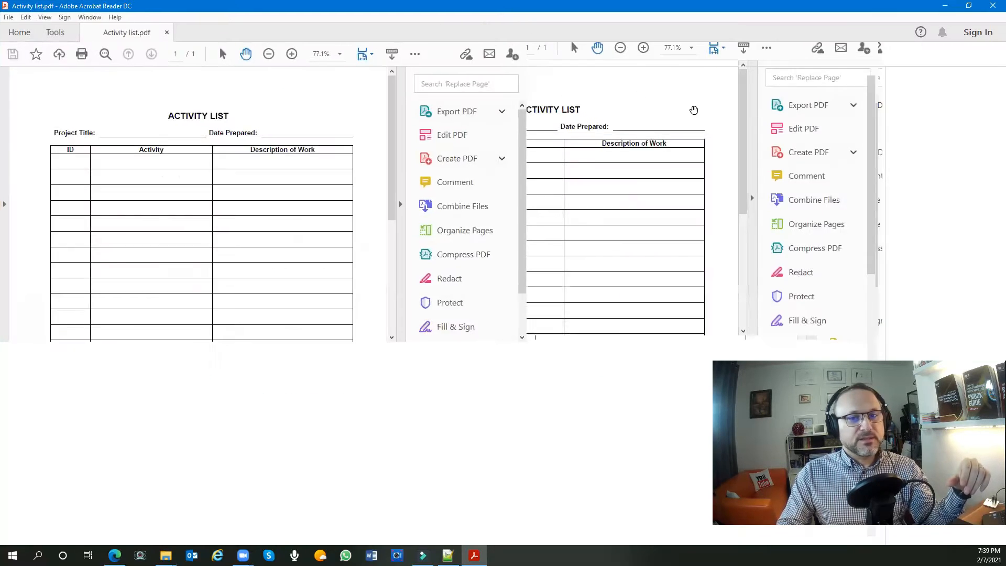
pyautogui.click(881, 308)
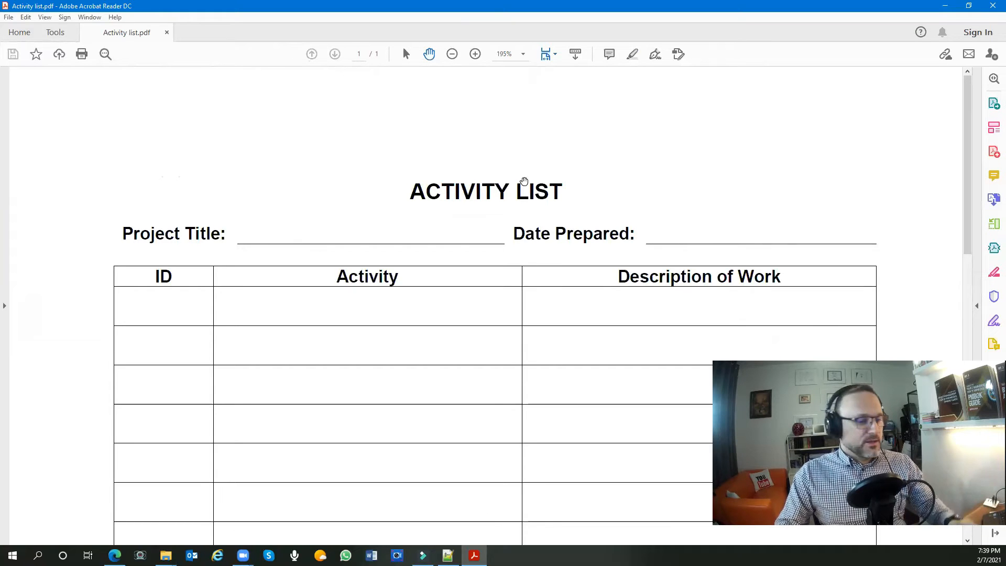
pyautogui.scroll(-2, 568, 196)
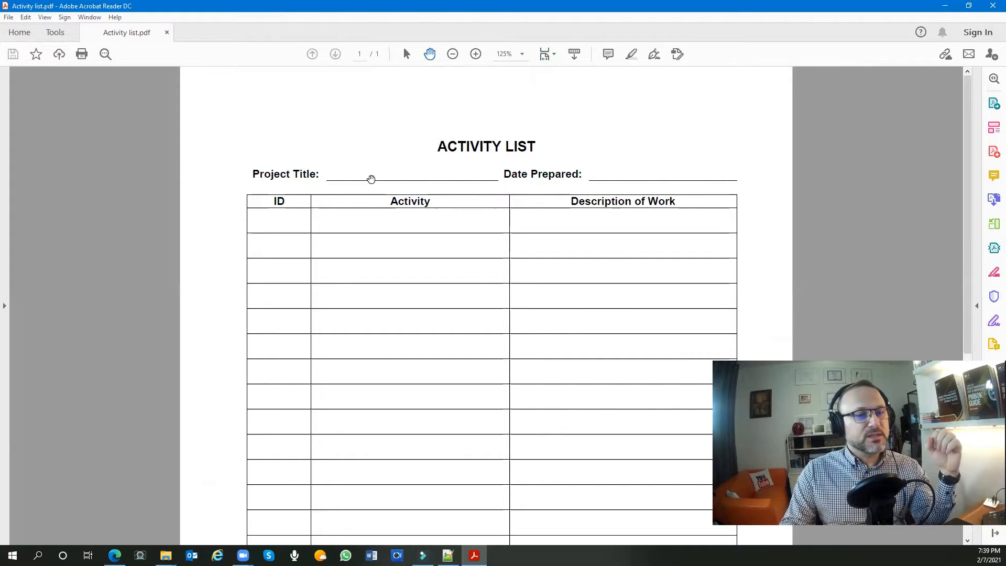
pyautogui.scroll(-2, 371, 178)
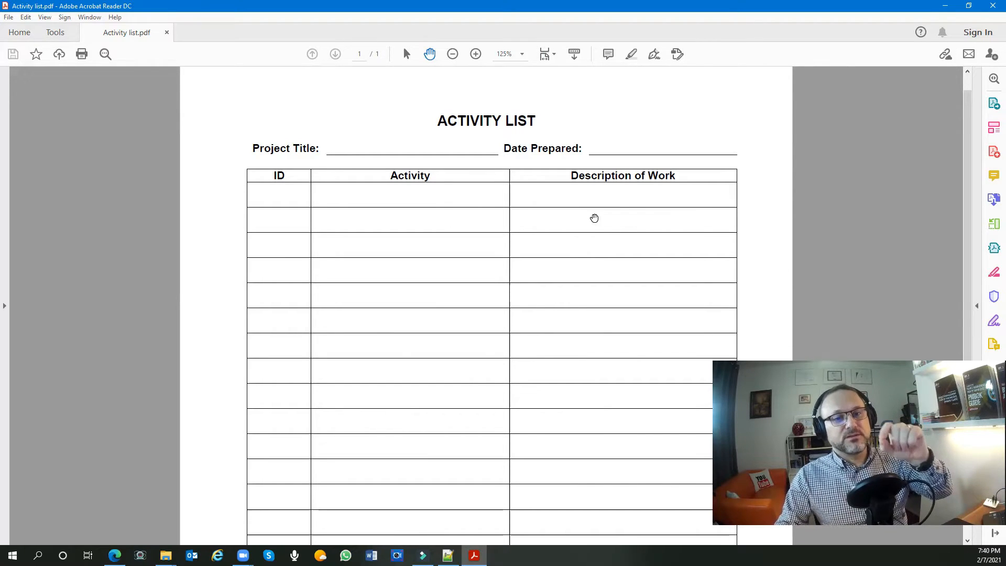
pyautogui.scroll(-5, 577, 237)
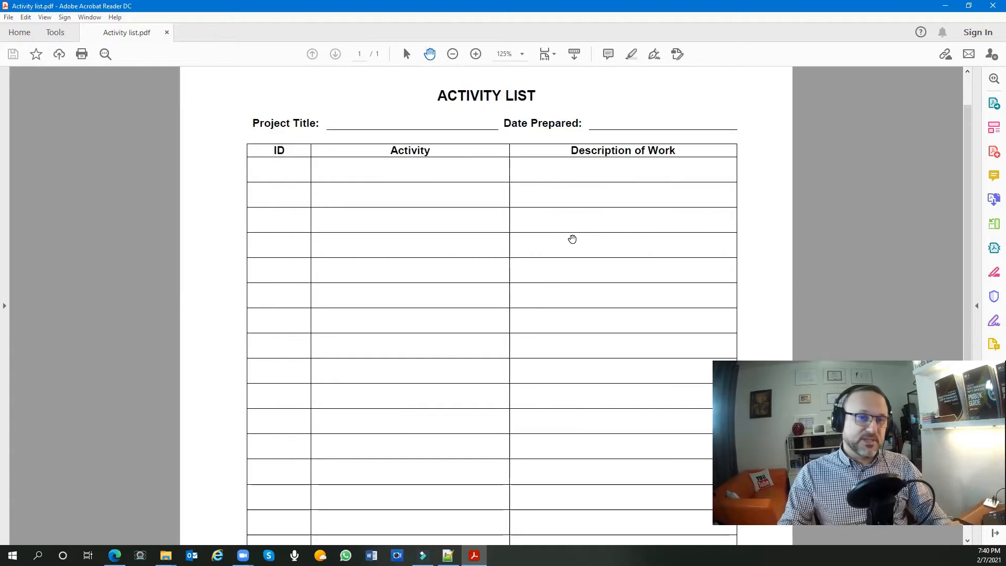
pyautogui.scroll(6, 574, 239)
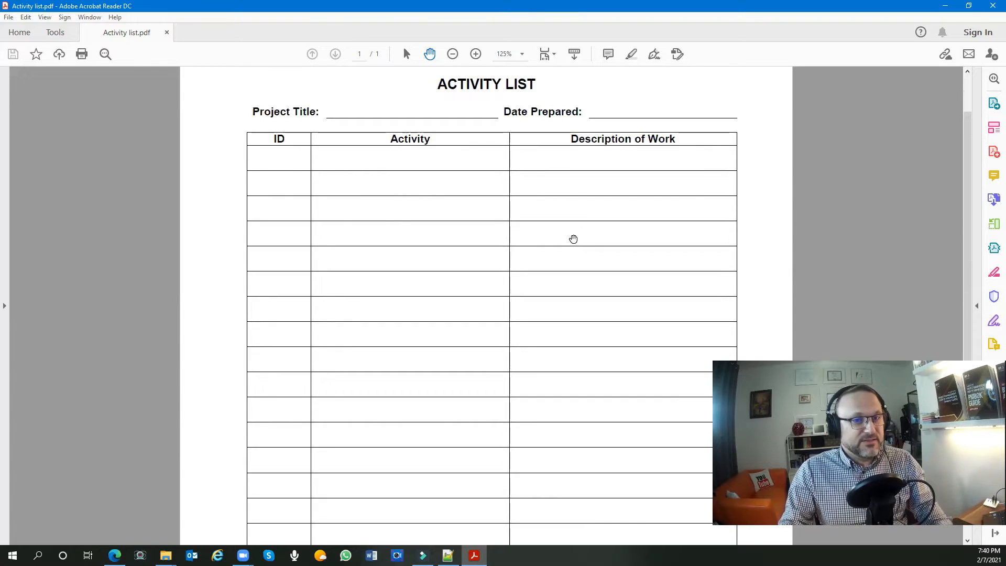
pyautogui.click(945, 8)
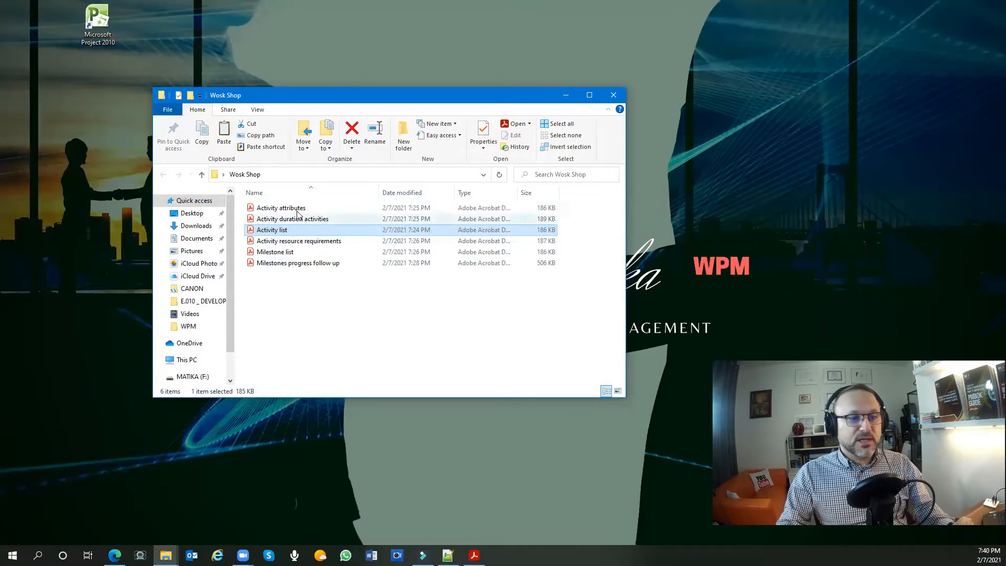
# Step: Open the Activity resource requirements PDF, review its resource type, quantity and assumptions columns, and minimize it
pyautogui.doubleClick(319, 244)
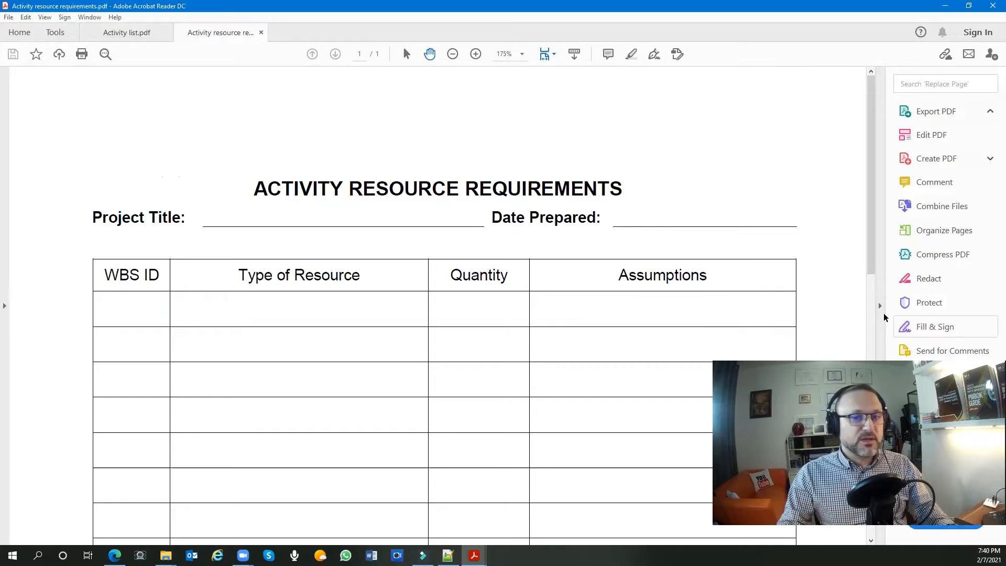
pyautogui.click(880, 305)
pyautogui.scroll(-1, 475, 238)
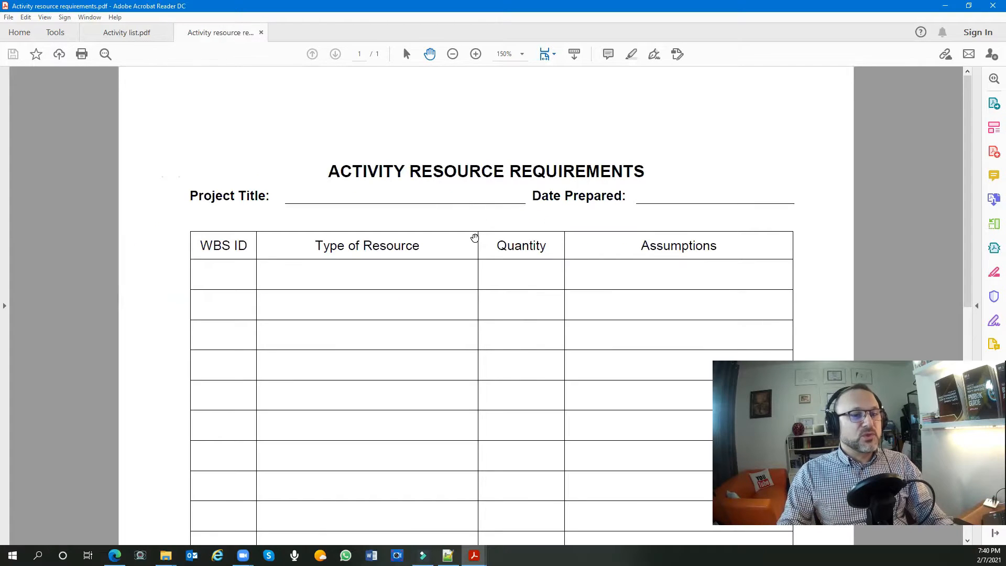
pyautogui.moveTo(494, 360); pyautogui.dragTo(493, 268)
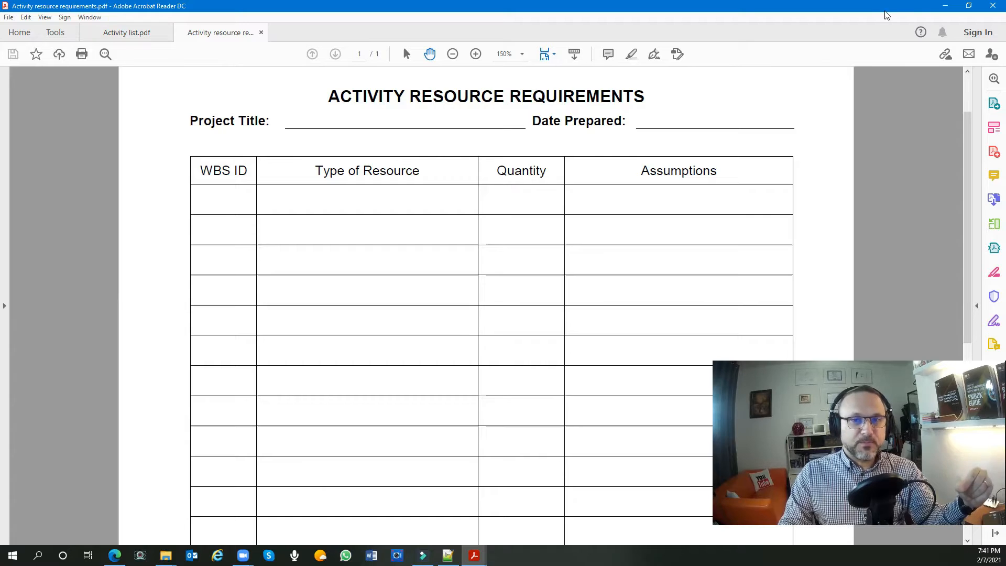
pyautogui.click(945, 6)
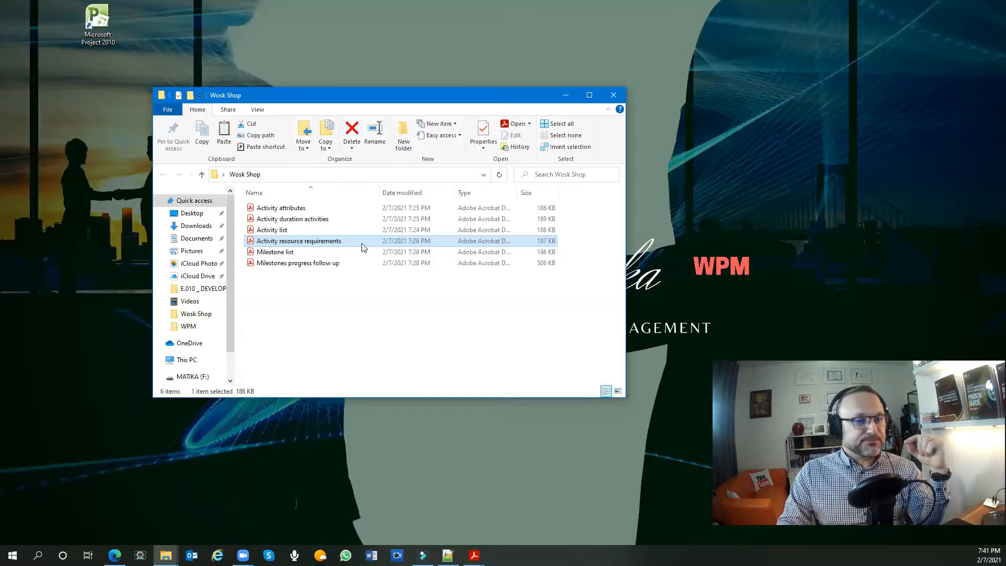
# Step: Open the Activity duration activities PDF, review its effort hours and duration estimate columns, and minimize it
pyautogui.click(301, 294)
pyautogui.click(303, 224)
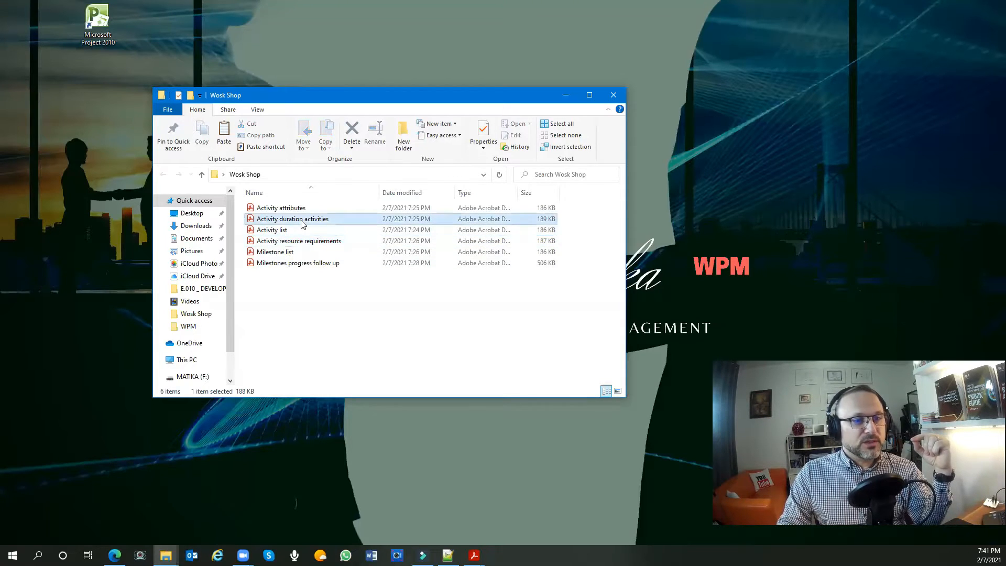
pyautogui.click(695, 264)
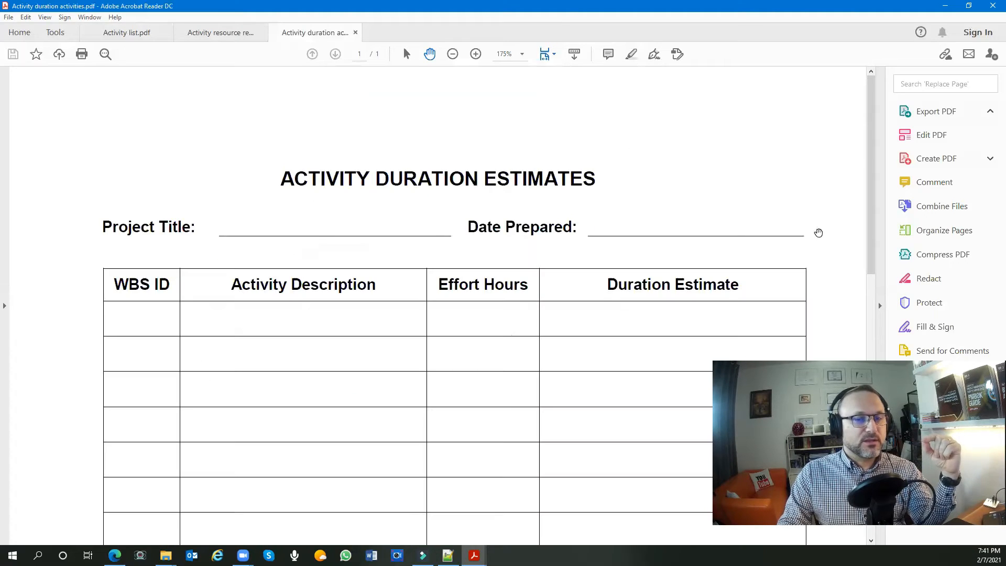
pyautogui.click(880, 305)
pyautogui.scroll(-3, 566, 229)
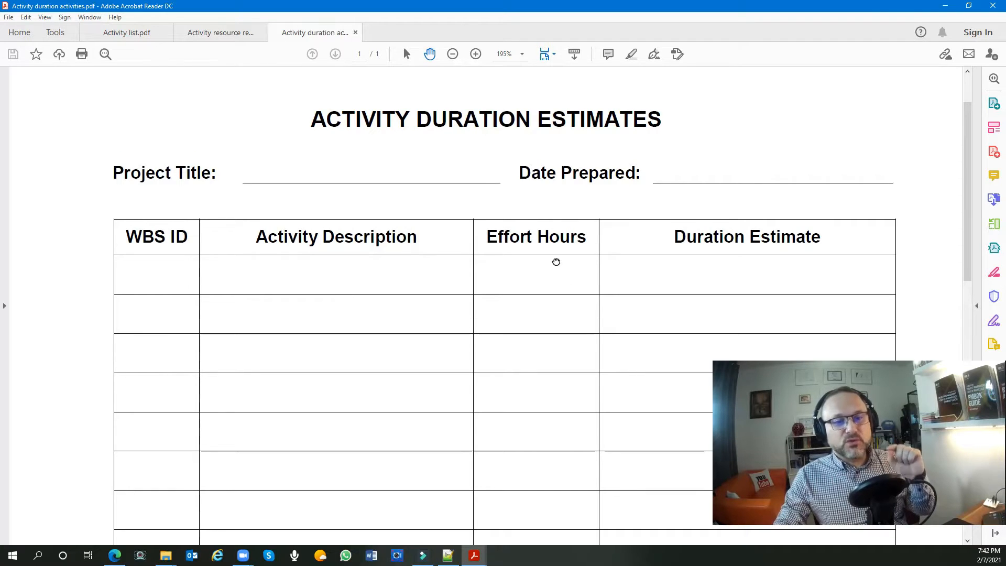
pyautogui.scroll(-1, 556, 259)
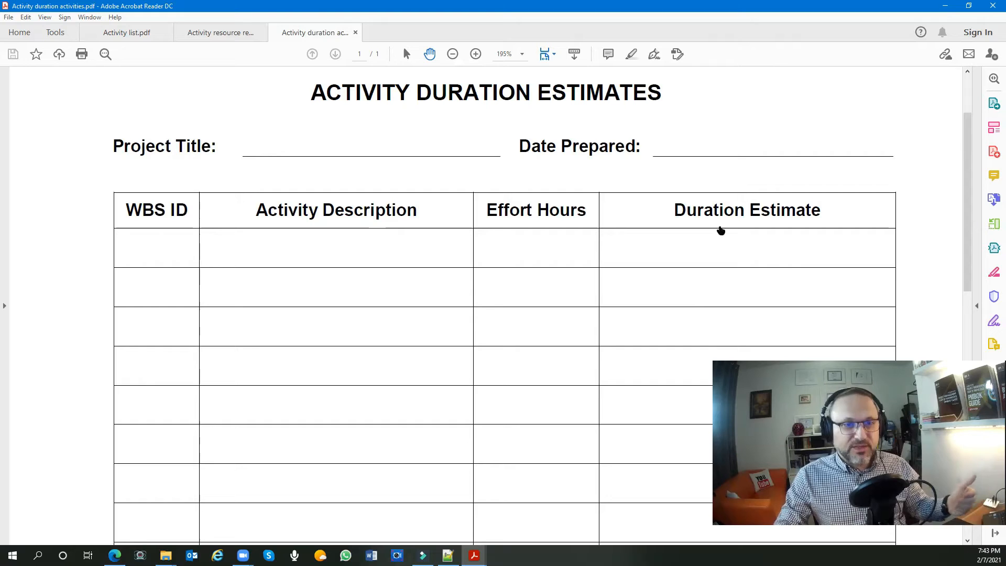
pyautogui.click(946, 7)
# Step: Open the Activity attributes PDF, review the full one-page form, and minimize it
pyautogui.click(291, 209)
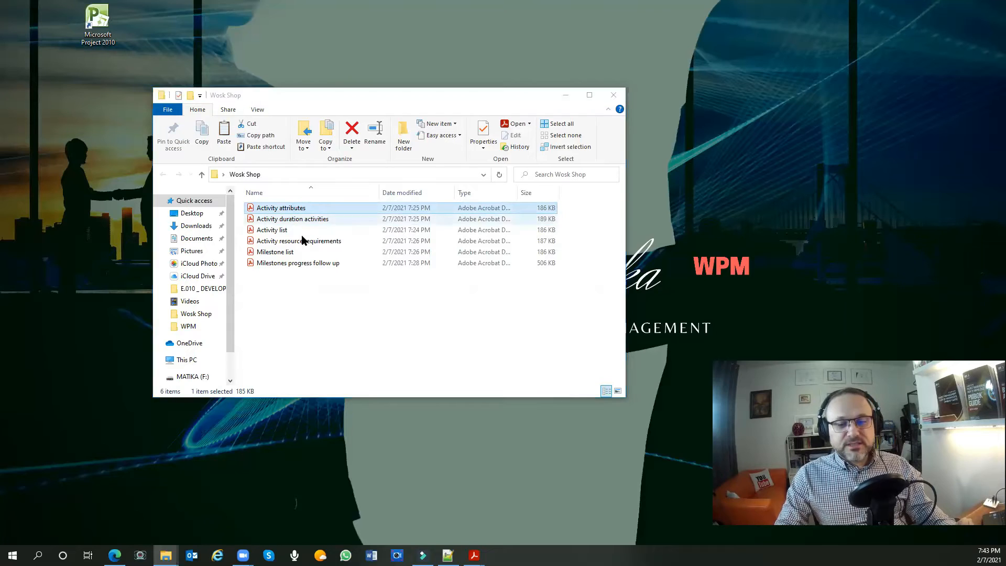
pyautogui.press('Return')
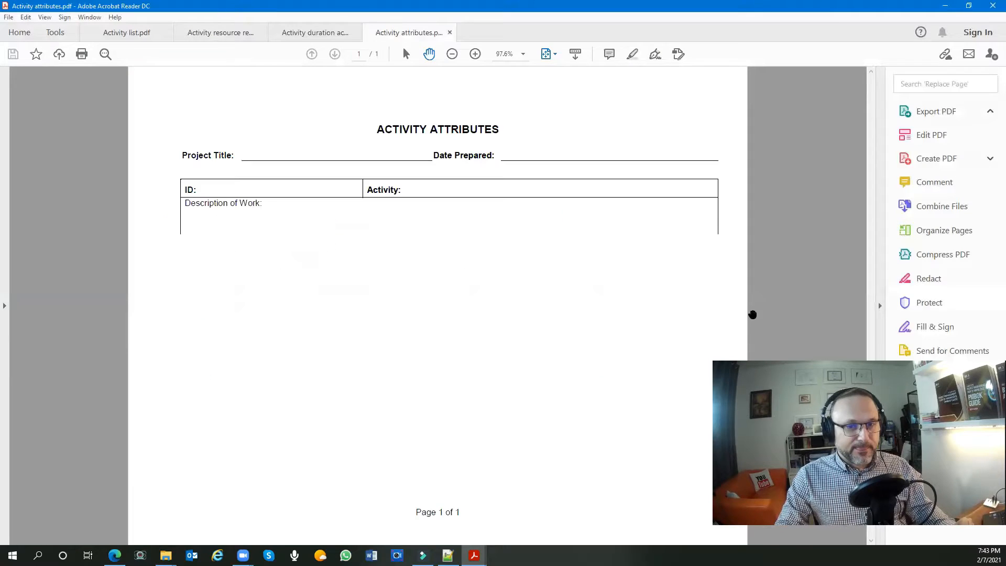
pyautogui.click(880, 306)
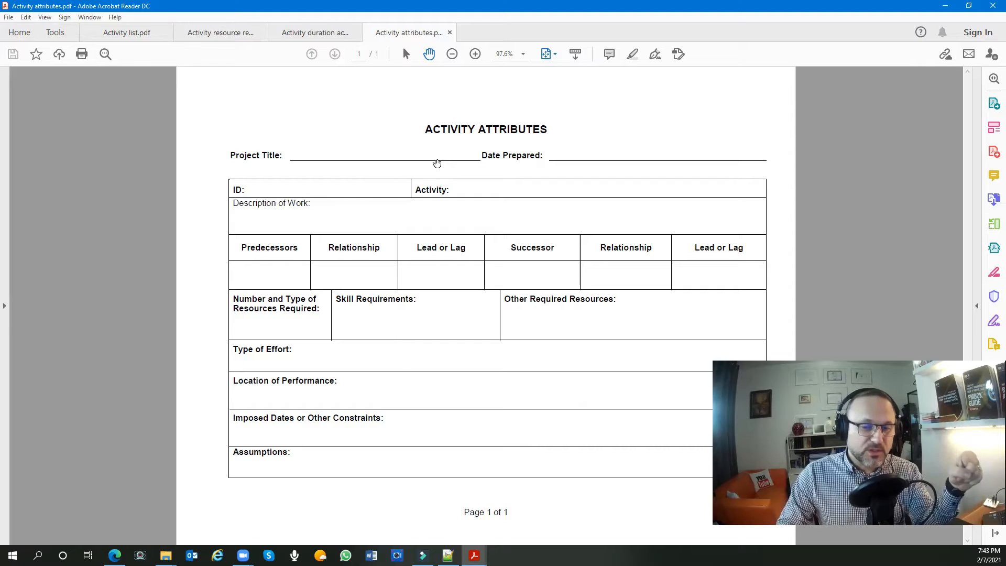
pyautogui.click(439, 163)
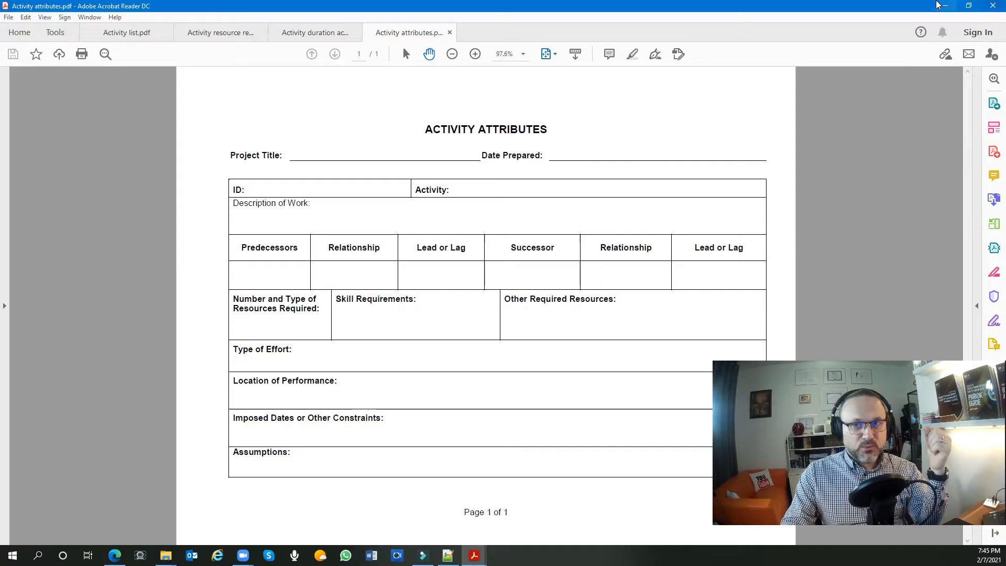
pyautogui.click(944, 6)
# Step: Review the Milestone list PDF and the enlarged monthly tables of the Milestones progress follow up PDF, minimizing the reader after each
pyautogui.doubleClick(279, 254)
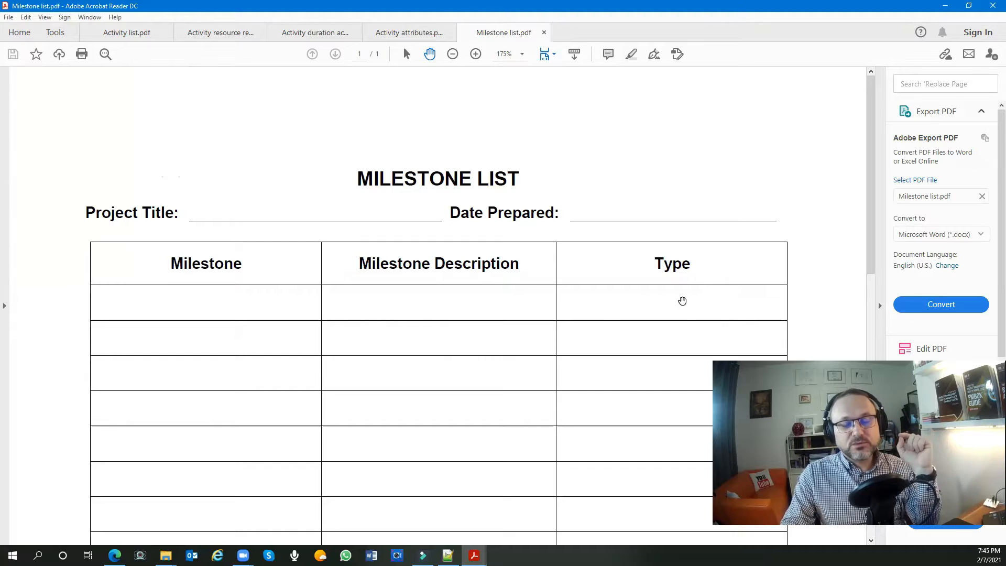
pyautogui.click(947, 8)
pyautogui.doubleClick(300, 263)
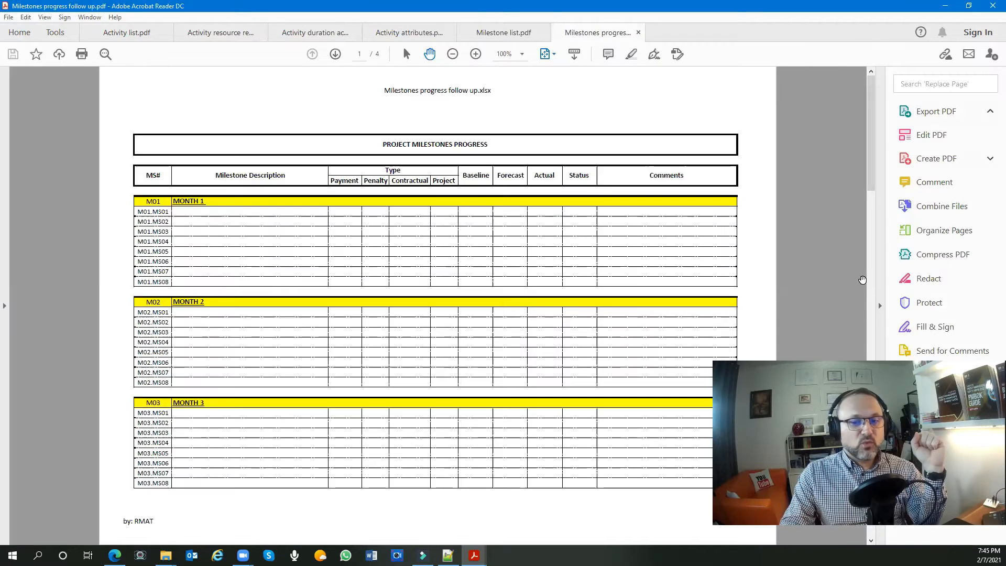
pyautogui.click(873, 305)
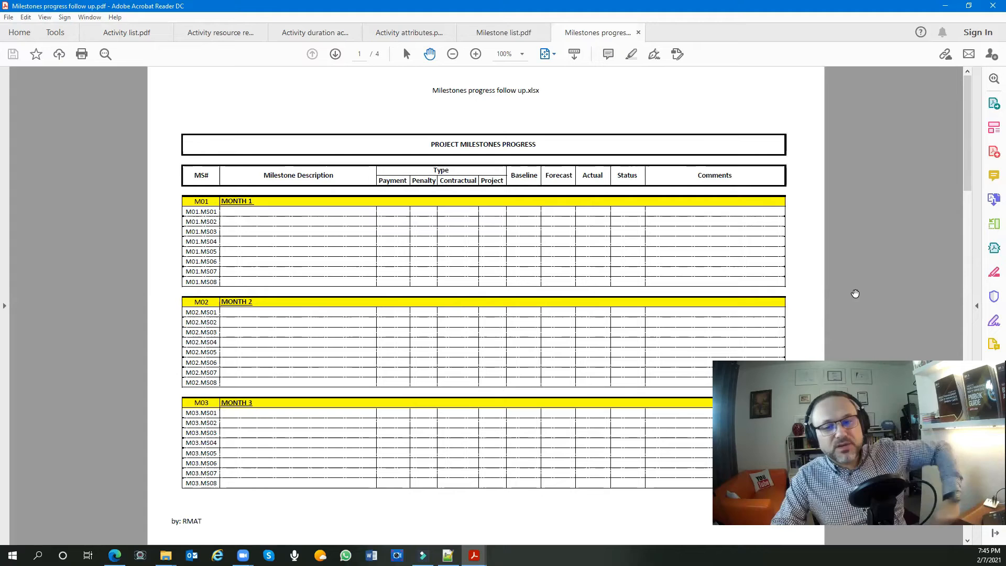
pyautogui.keyDown('ctrl'); pyautogui.scroll(1, 797, 208); pyautogui.keyUp('ctrl')
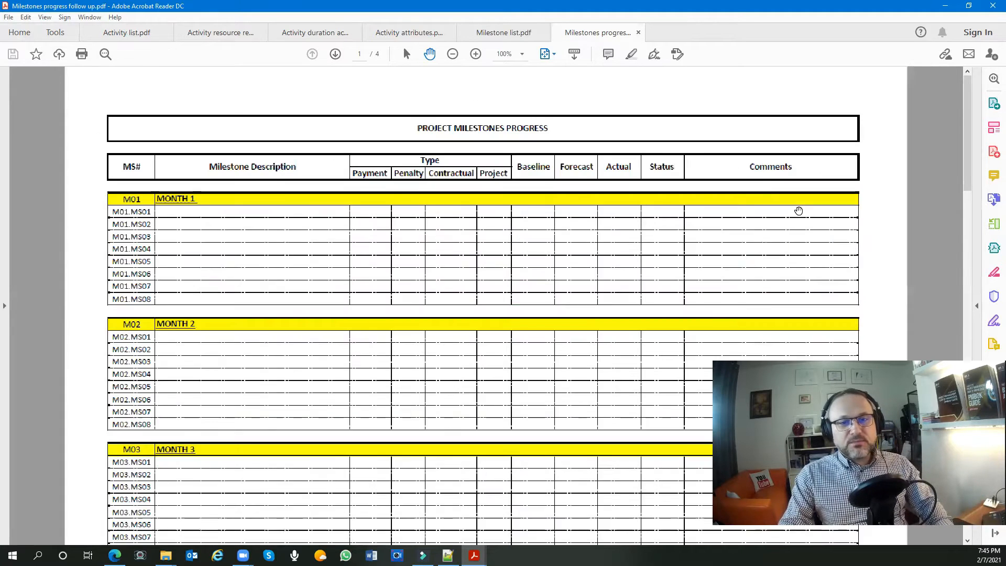
pyautogui.scroll(1, 773, 227)
pyautogui.scroll(1, 773, 227)
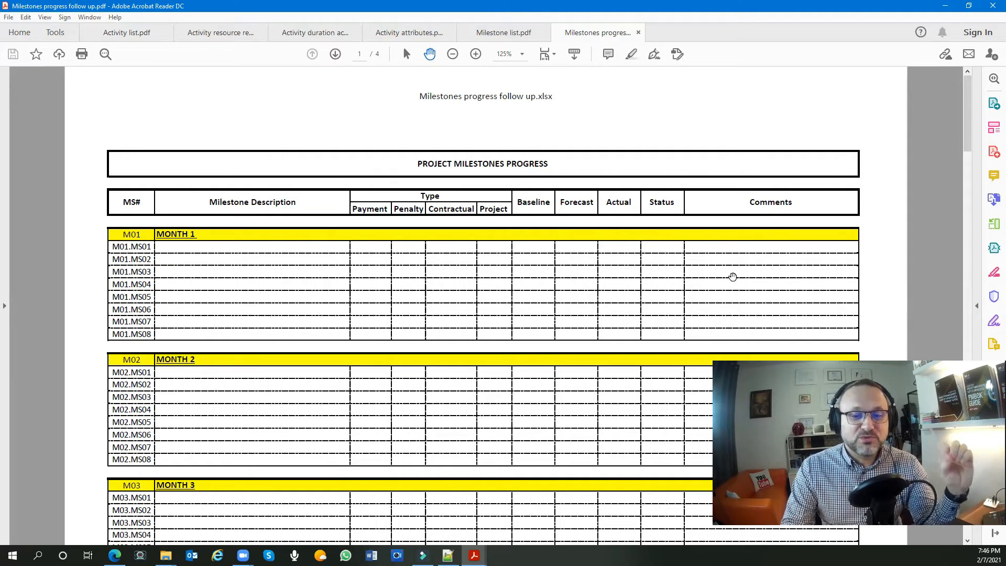
pyautogui.click(945, 6)
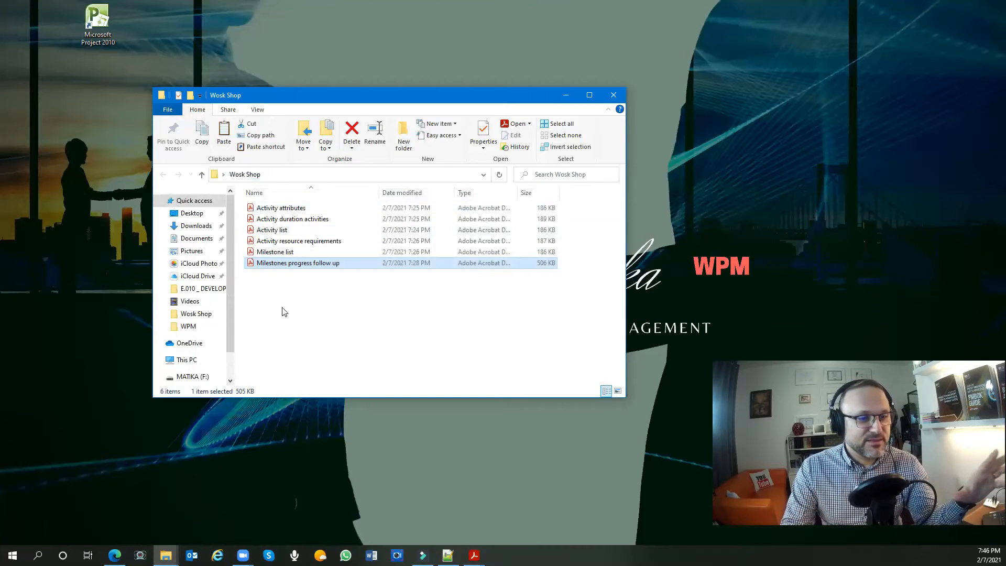
# Step: Launch Microsoft Project 2010 with a blank project and dismiss the notice about manually scheduled tasks
pyautogui.doubleClick(104, 23)
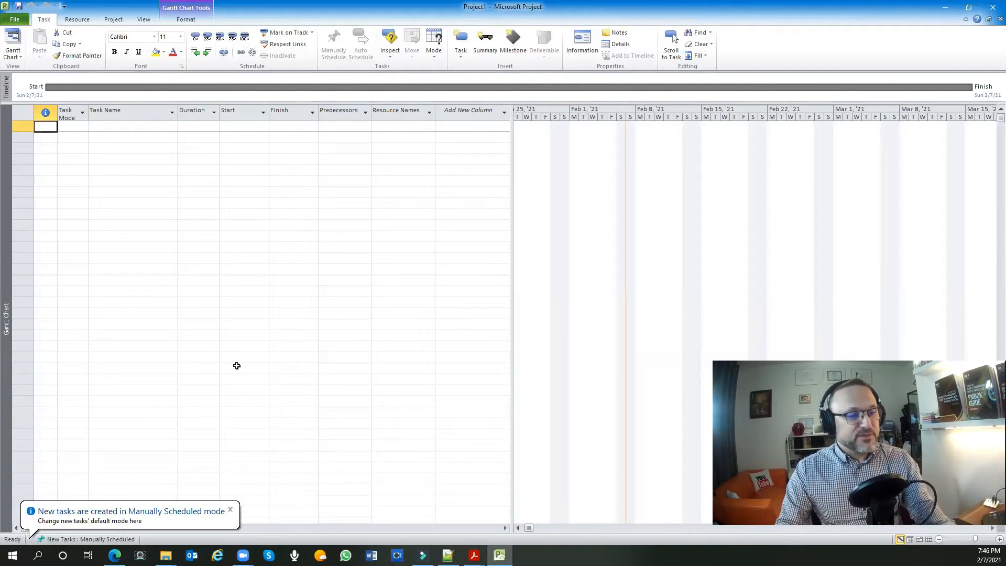
pyautogui.click(230, 510)
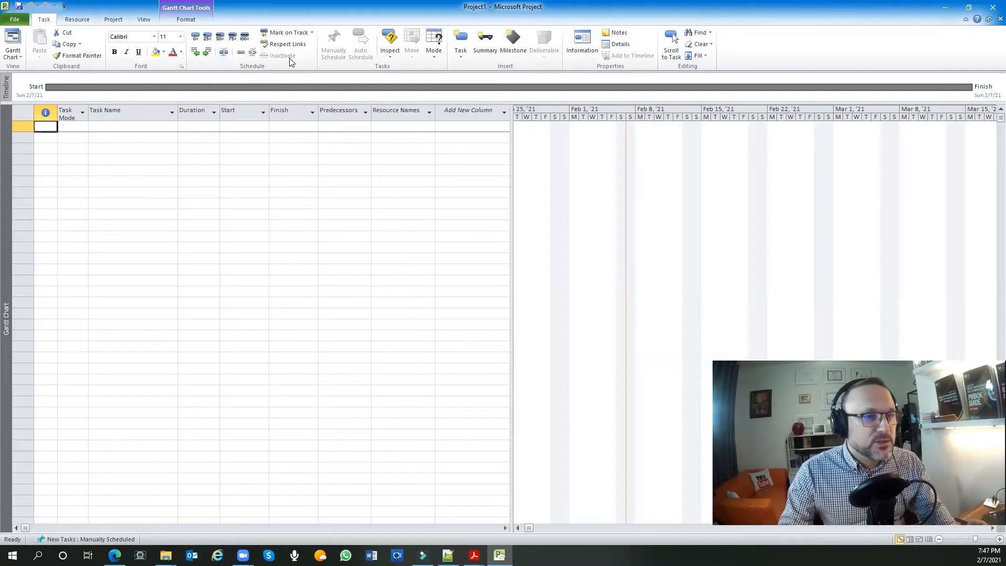
# Step: Open the Change Working Time settings and check the Standard calendar's working times for February 9 and 11 to 14, 2021
pyautogui.click(83, 21)
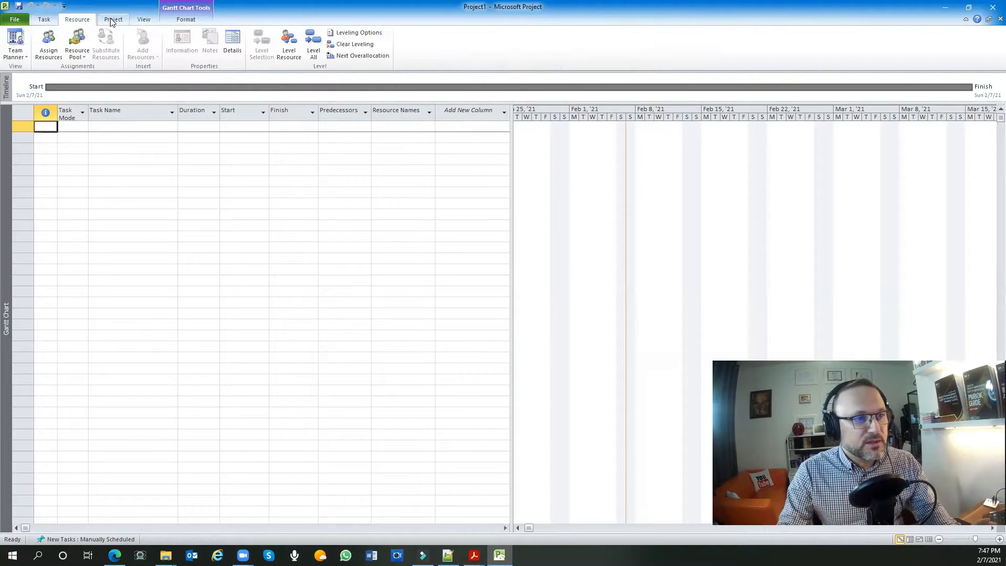
pyautogui.click(112, 21)
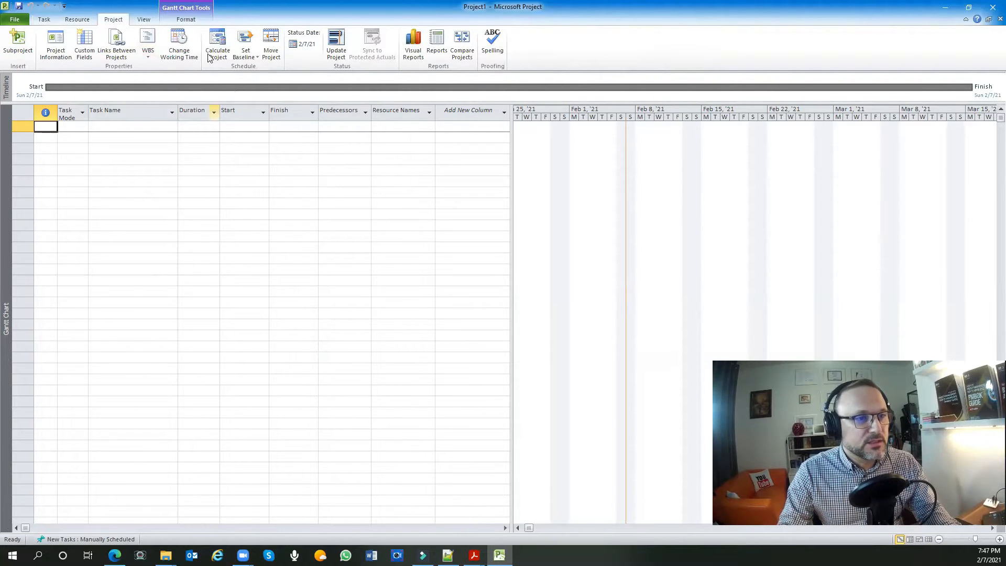
pyautogui.click(179, 44)
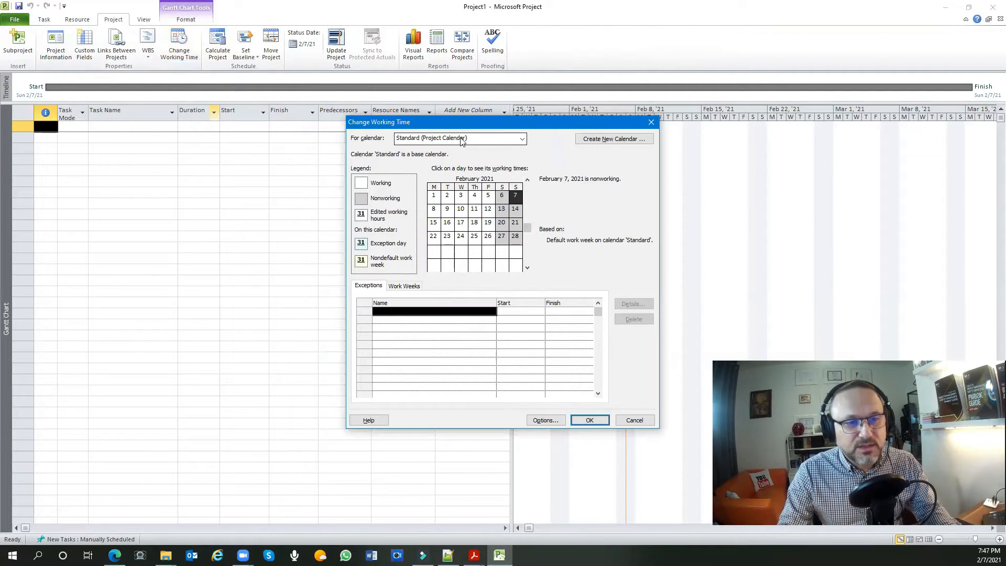
pyautogui.click(446, 210)
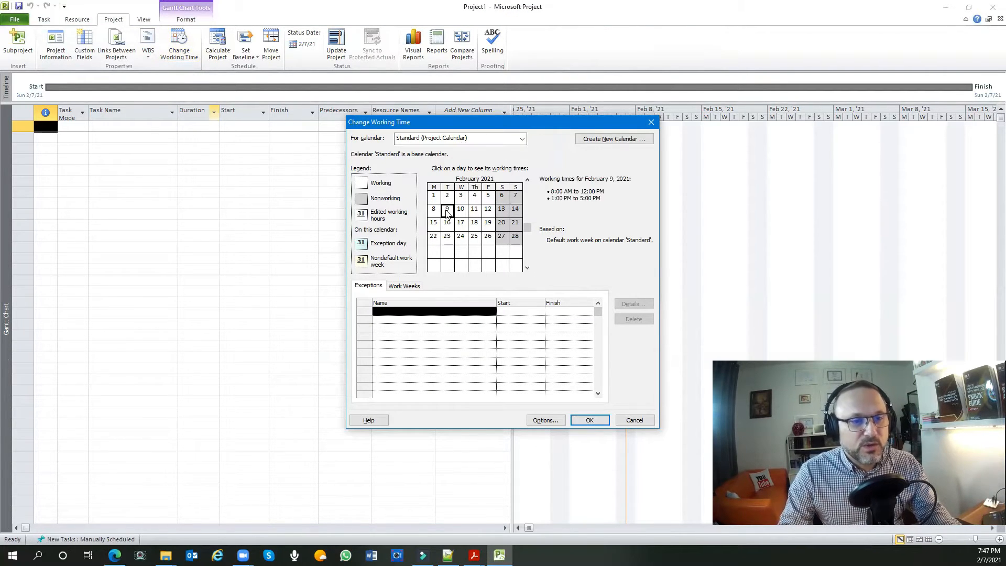
pyautogui.click(474, 211)
pyautogui.click(488, 210)
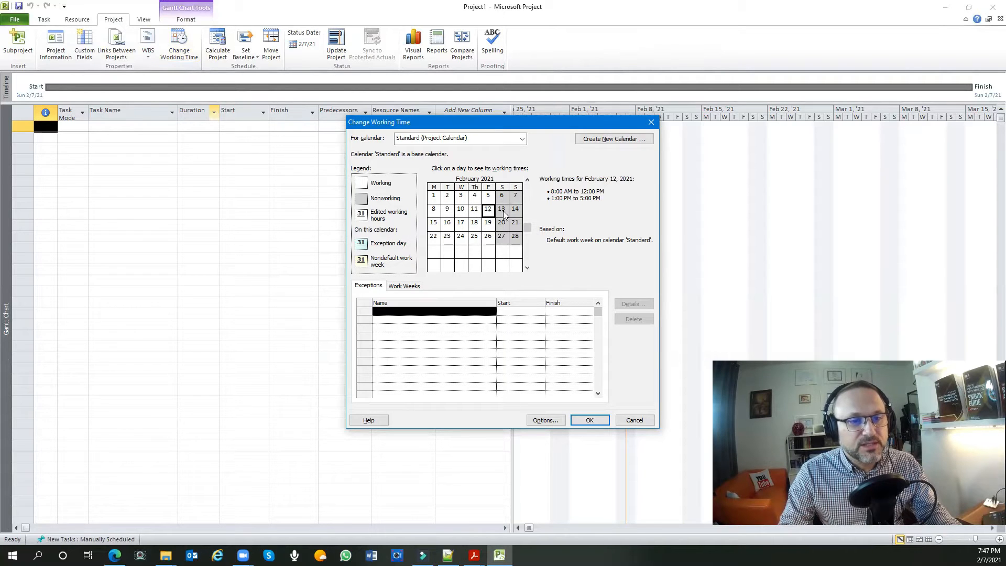
pyautogui.click(502, 211)
pyautogui.click(515, 211)
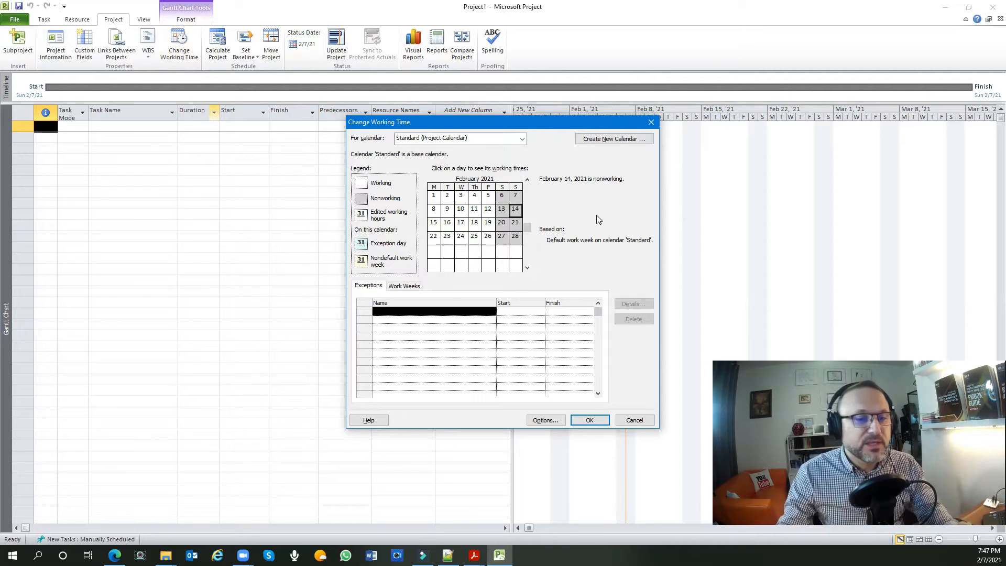
# Step: Check which base calendars are available, keep the Standard project calendar, and close the working time settings
pyautogui.click(470, 141)
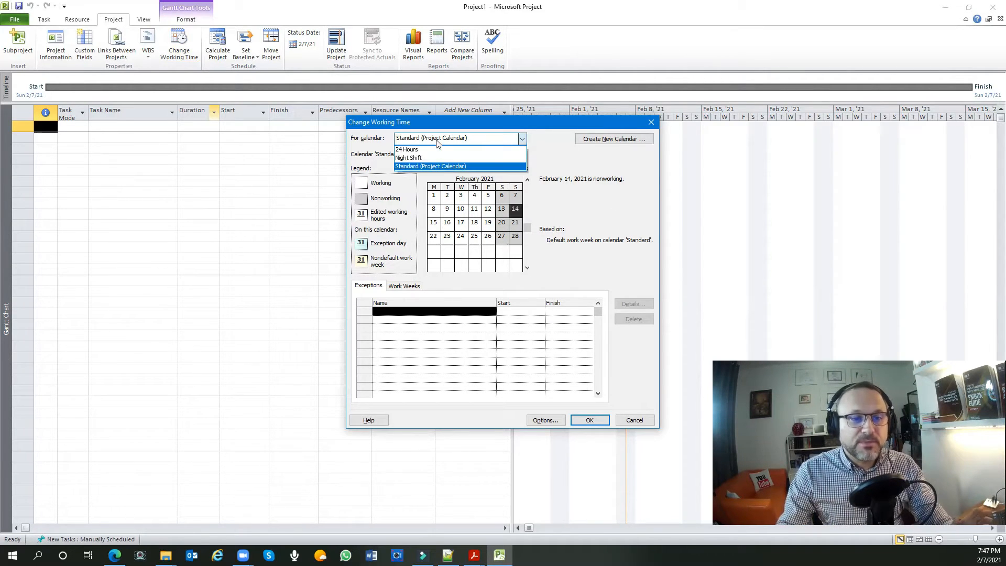
pyautogui.click(560, 148)
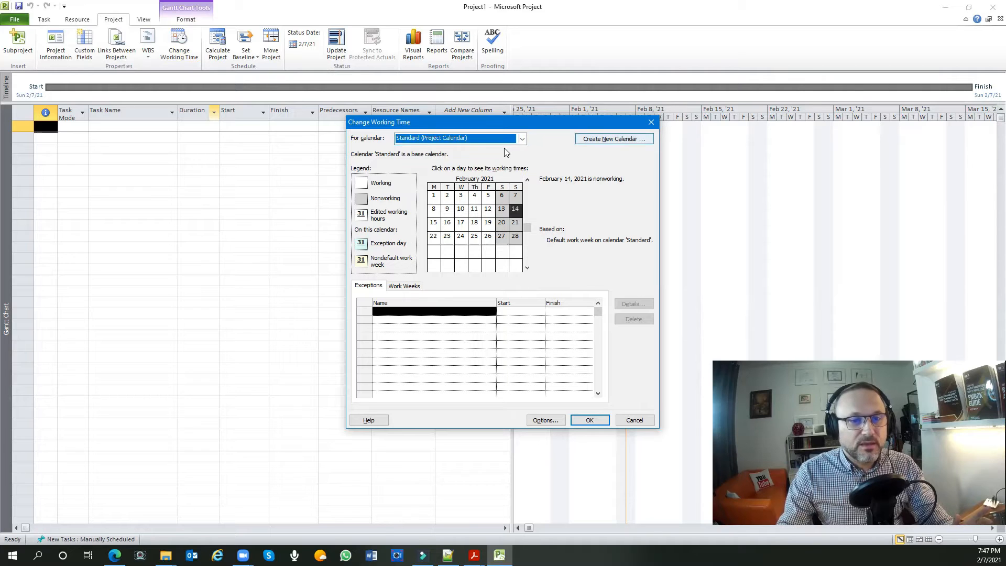
pyautogui.click(593, 420)
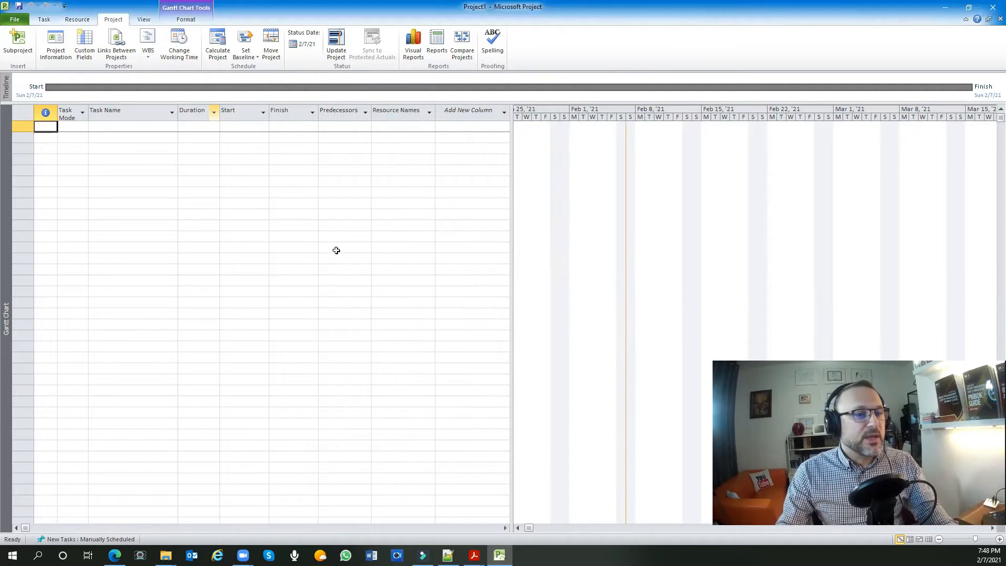
# Step: Set the scheduling mode for new tasks to Auto Scheduled
pyautogui.click(114, 540)
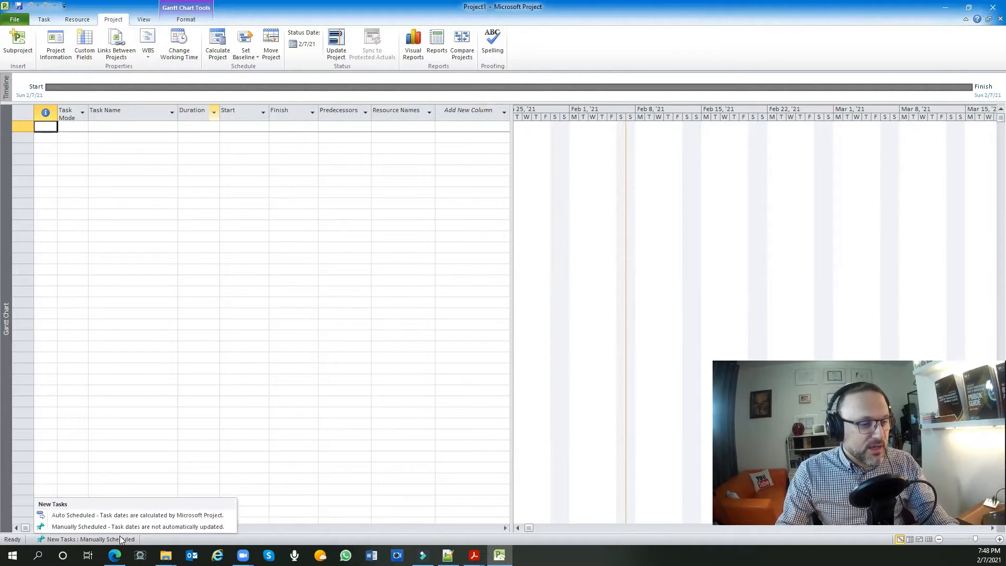
pyautogui.click(134, 517)
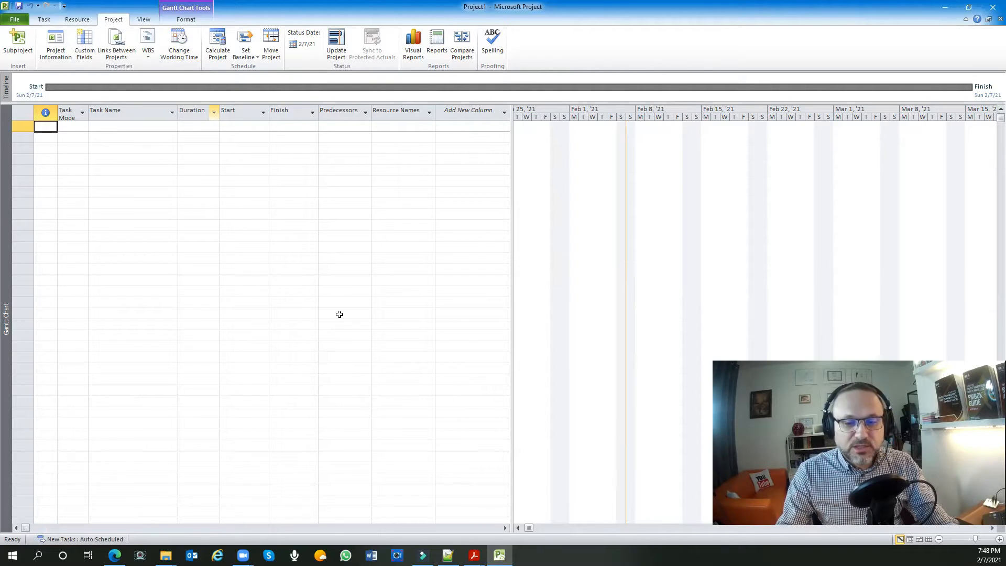
# Step: Enter the tasks Milestone A, Milestone B, Milestone C and Milestone D in consecutive rows, starting at the second row
pyautogui.click(114, 138)
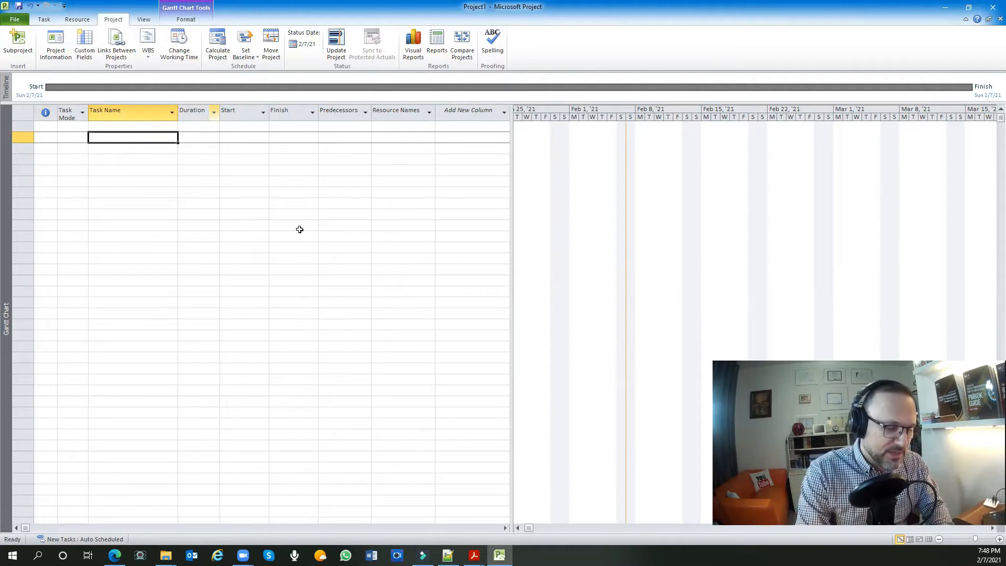
pyautogui.write('Milesto')
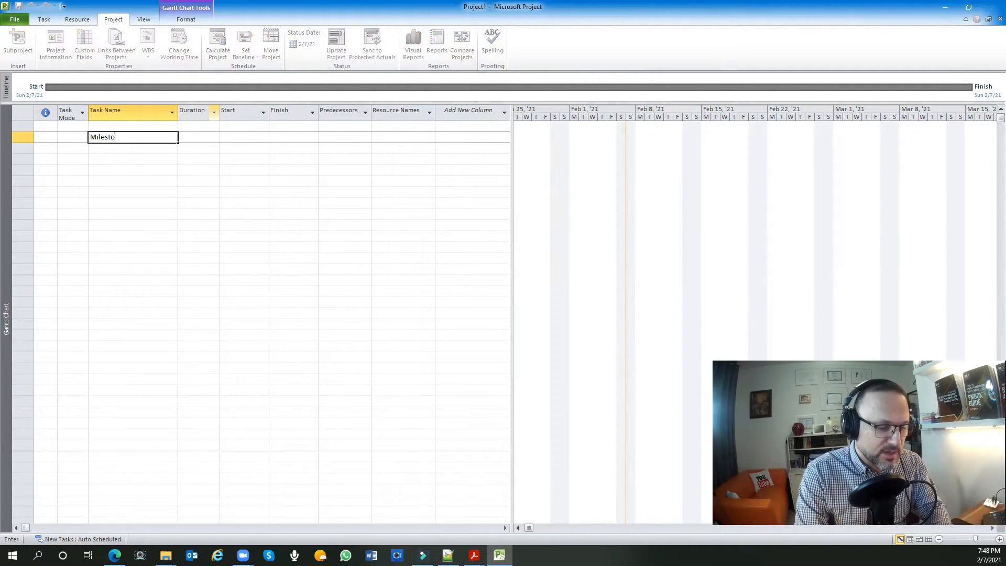
pyautogui.write('ne A')
pyautogui.press('Return')
pyautogui.write('M')
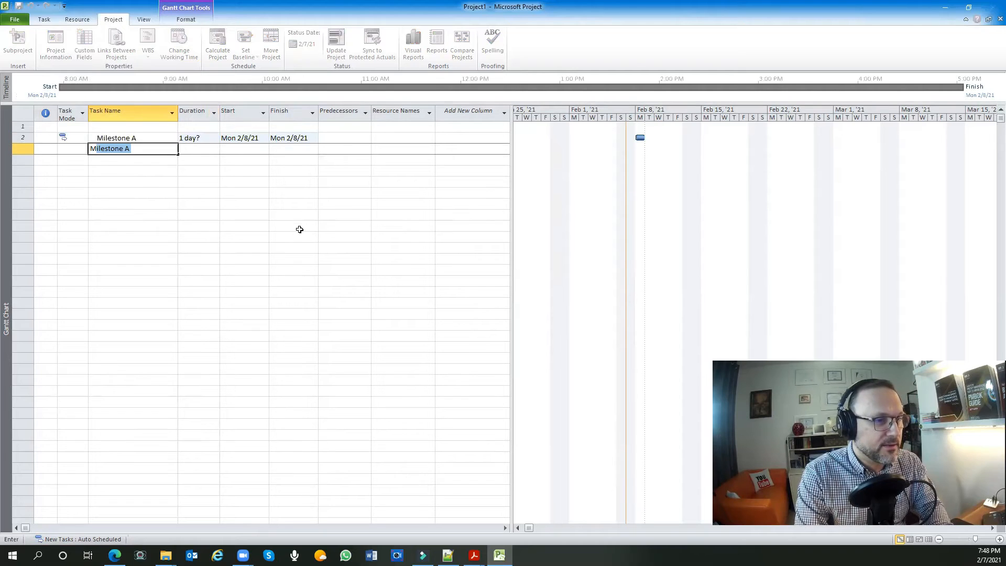
pyautogui.write('ilestone B')
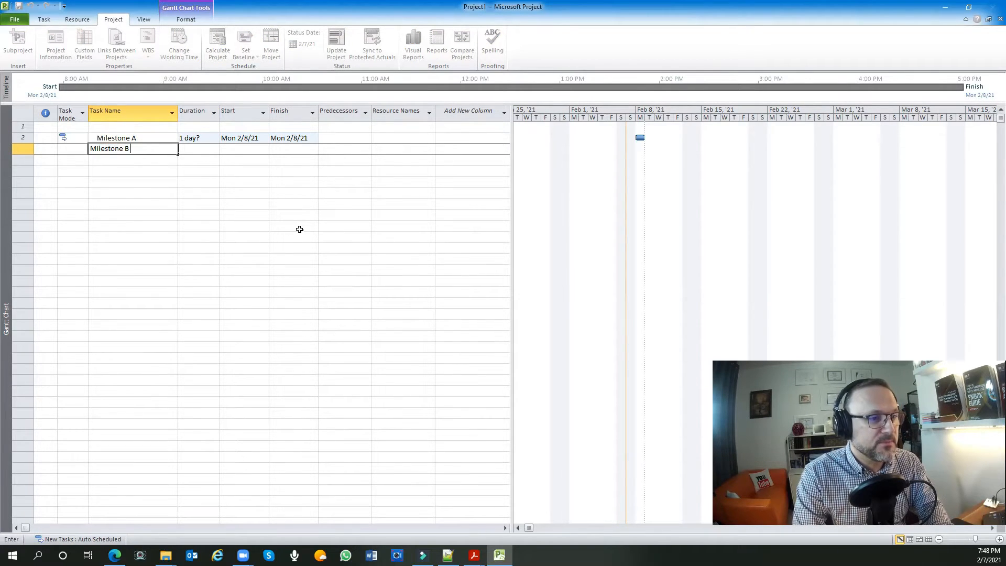
pyautogui.press('Return')
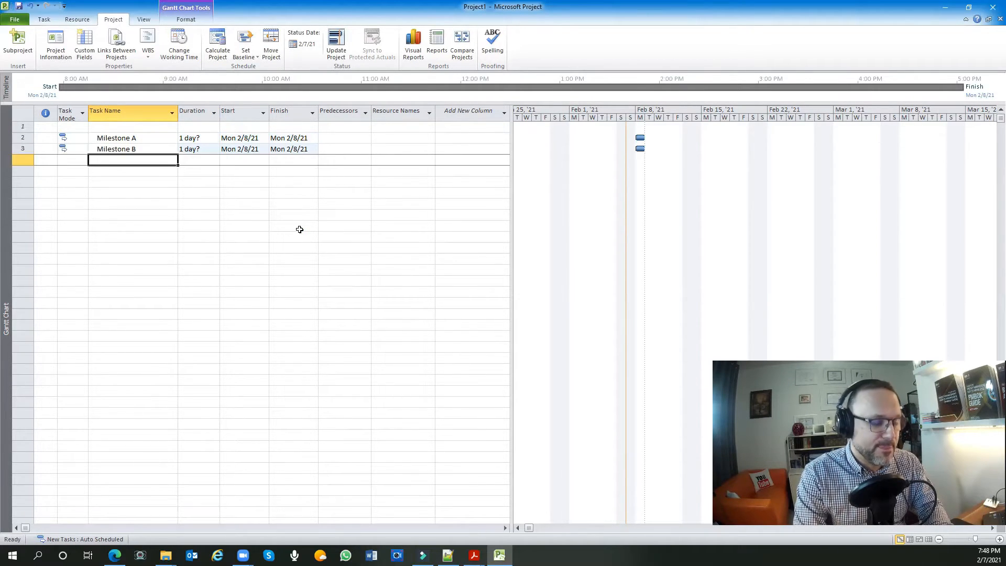
pyautogui.write('Milestone C')
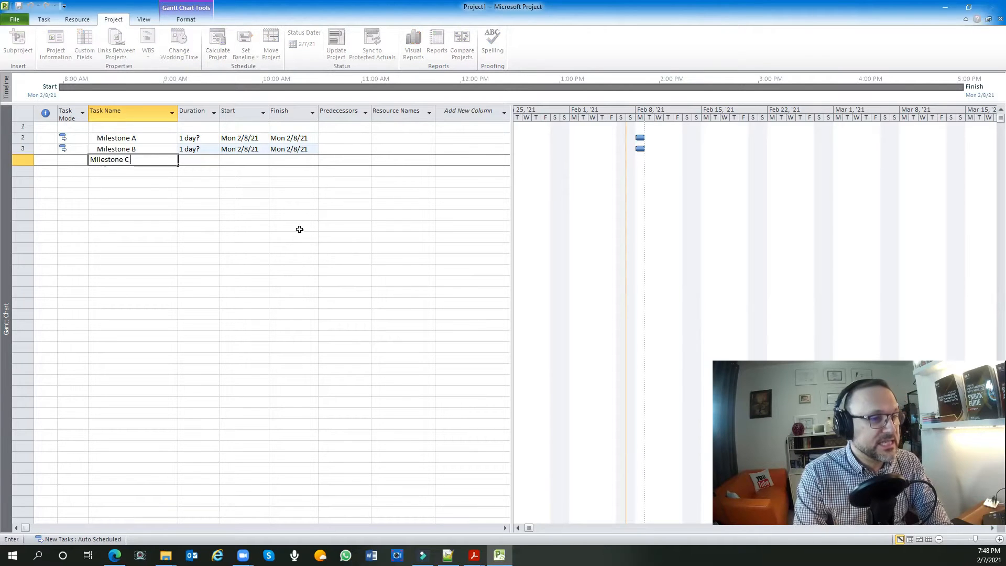
pyautogui.press('Return')
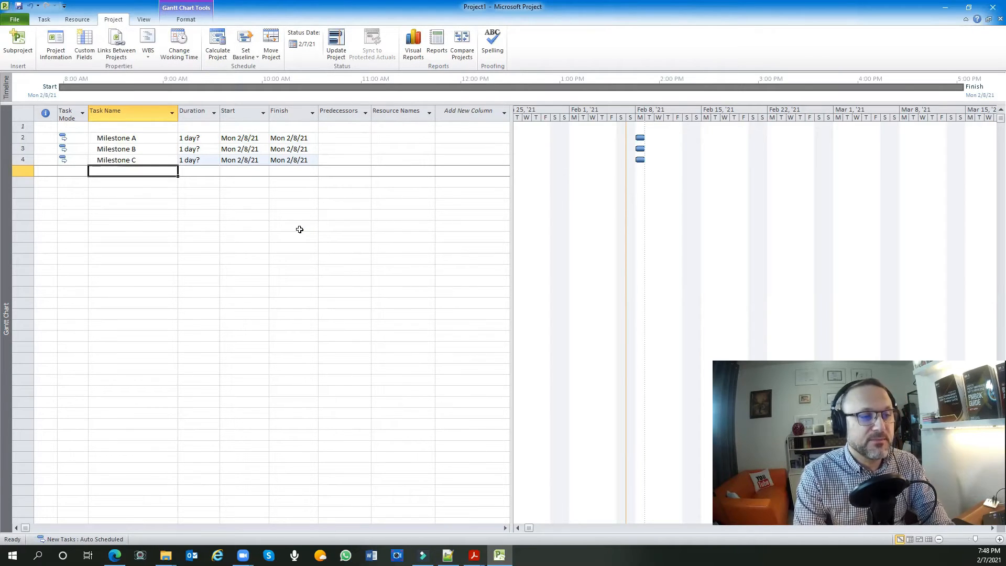
pyautogui.write('Milestoo')
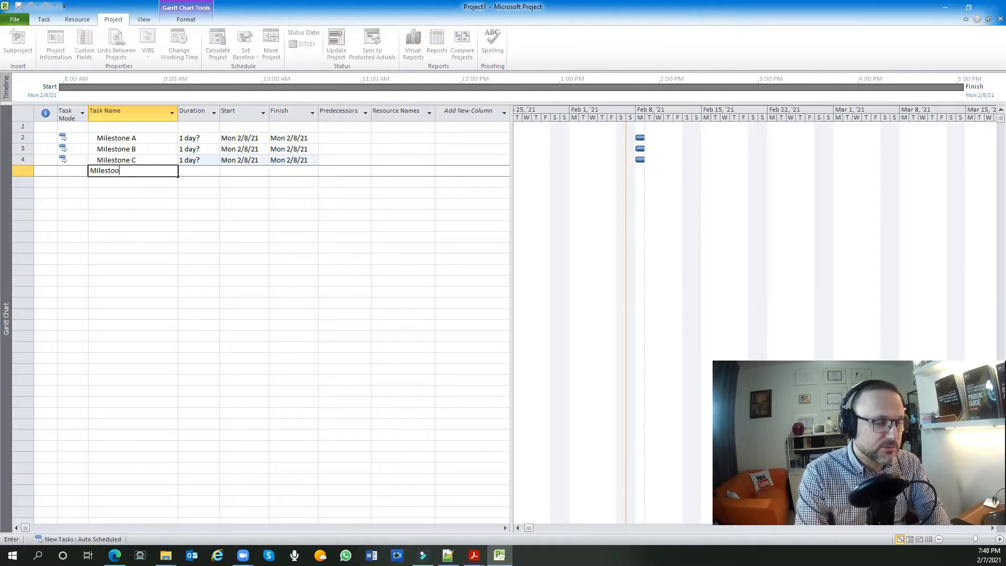
pyautogui.write('ne ')
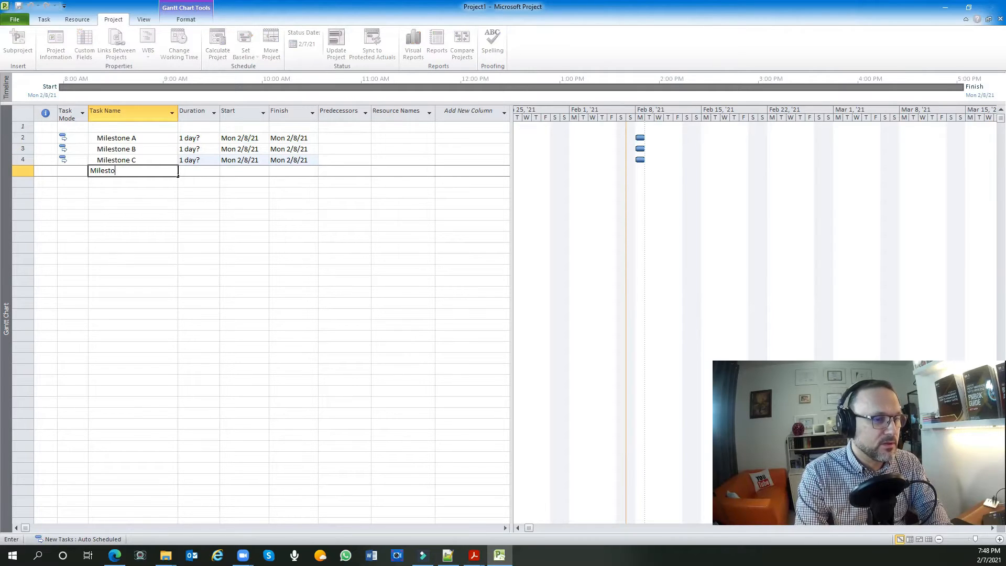
pyautogui.write('D')
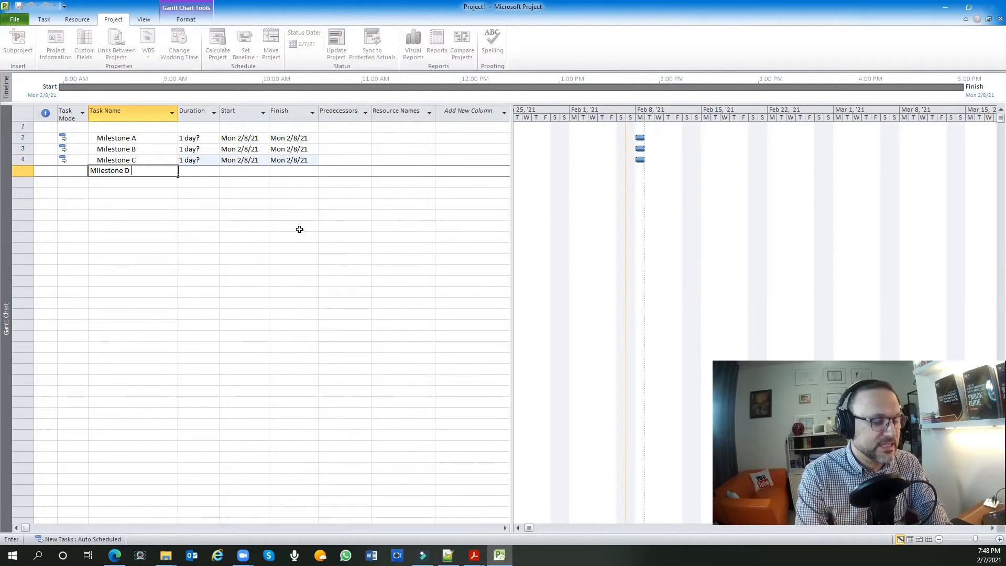
pyautogui.press('Return')
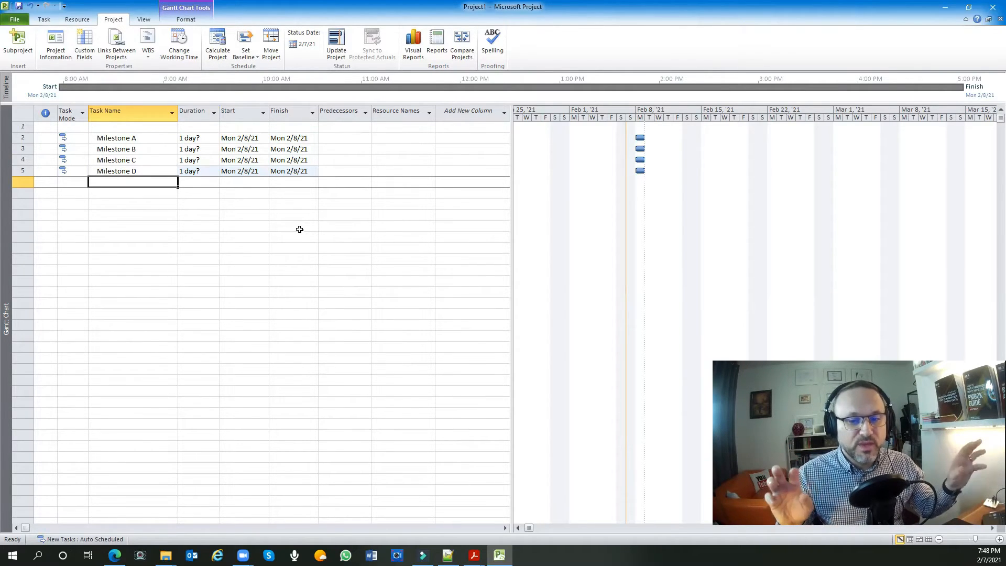
# Step: Enter a task named Start in the empty first row above Milestone A
pyautogui.press('Up')
pyautogui.press('Up')
pyautogui.press('Up')
pyautogui.press('Up')
pyautogui.press('Up')
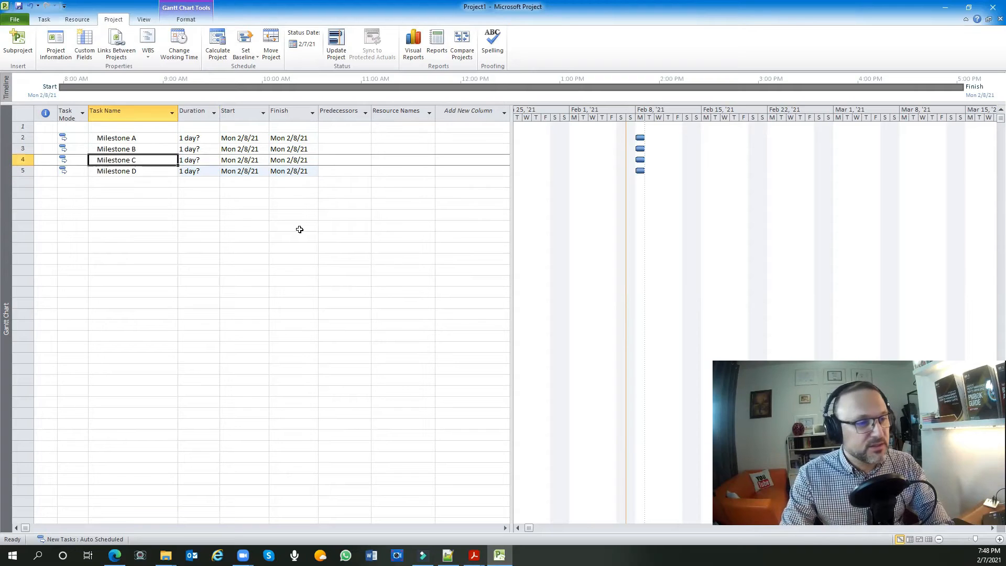
pyautogui.write('Start')
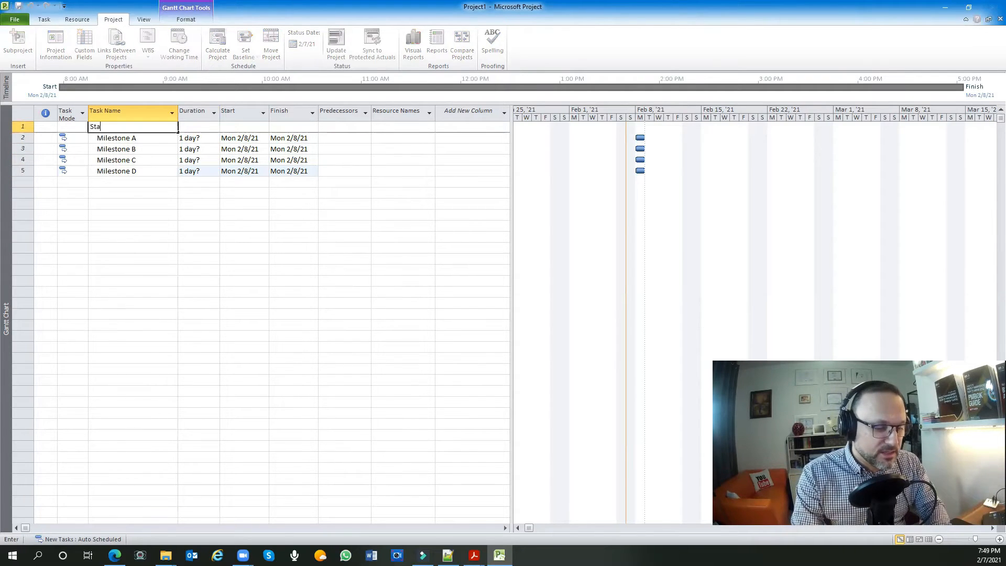
pyautogui.press('Return')
# Step: Add a task named Finish in the row directly below Milestone D
pyautogui.press('Down')
pyautogui.press('Down')
pyautogui.press('Down')
pyautogui.press('Down')
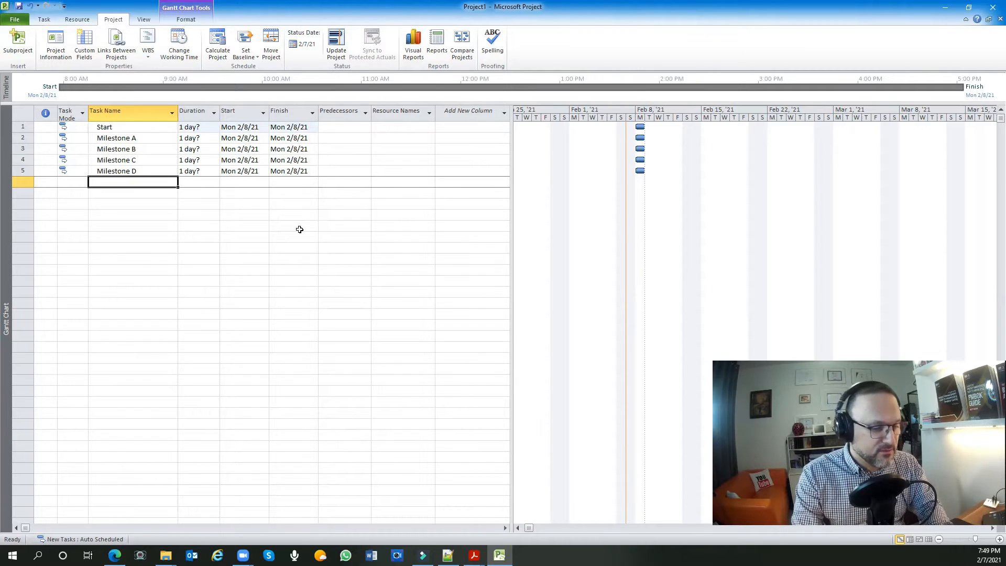
pyautogui.write('Finish')
pyautogui.press('Return')
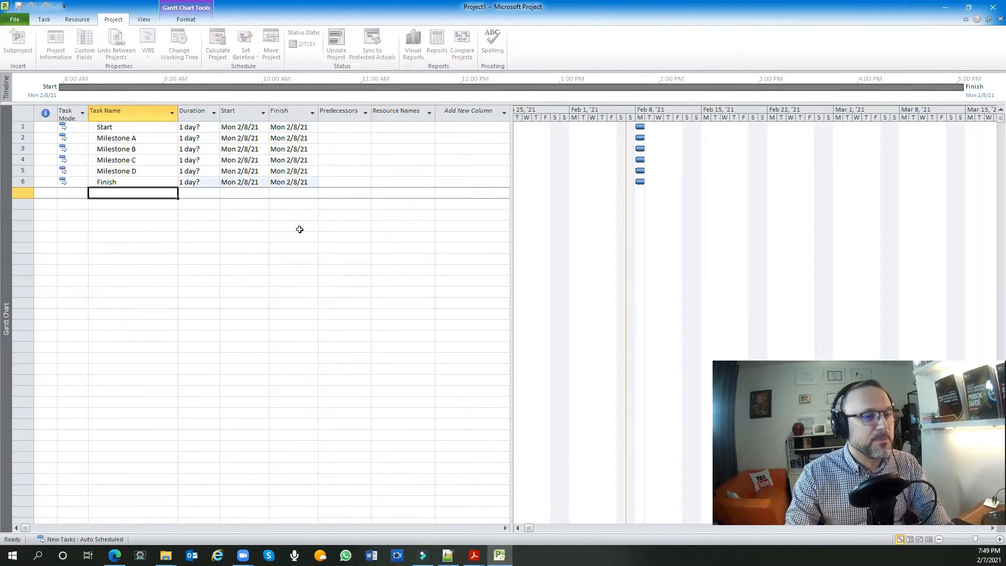
# Step: Set the duration of all six tasks, from Start through Milestones A to D to Finish, to 0 days
pyautogui.press('Up')
pyautogui.press('Right')
pyautogui.press('Right')
pyautogui.press('Left')
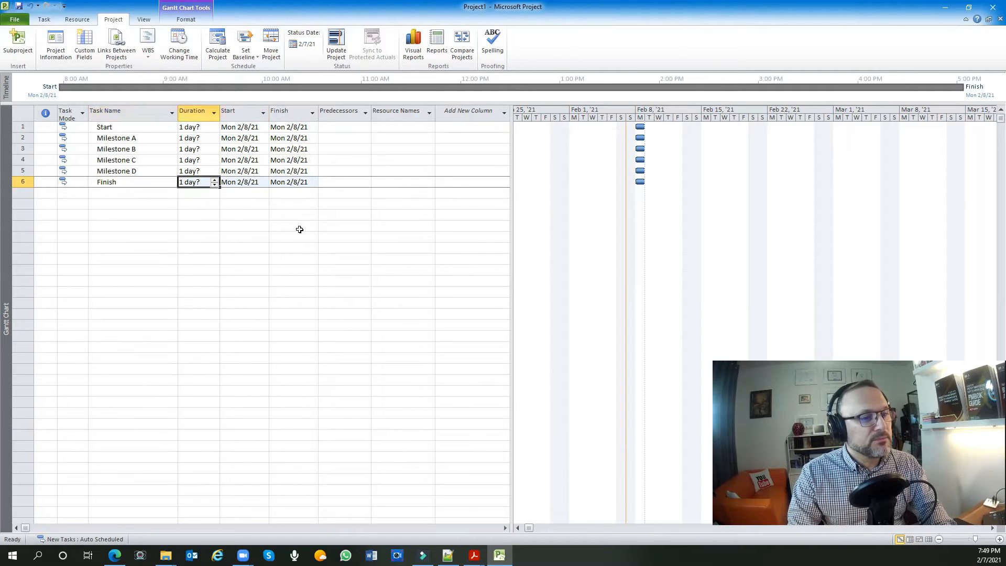
pyautogui.press('Up')
pyautogui.press('Up')
pyautogui.press('Up')
pyautogui.press('Up')
pyautogui.press('Up')
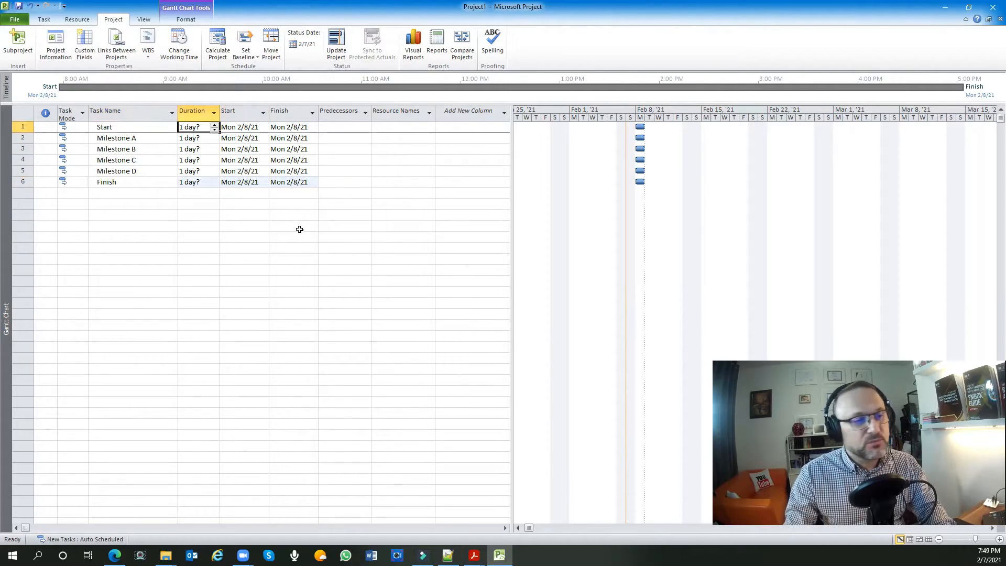
pyautogui.write('0')
pyautogui.press('Return')
pyautogui.write('0')
pyautogui.press('Return')
pyautogui.write('0')
pyautogui.press('Return')
pyautogui.press('Return')
pyautogui.write('0')
pyautogui.press('Return')
pyautogui.write('0')
pyautogui.press('Return')
pyautogui.write('0')
pyautogui.press('Return')
pyautogui.press('Return')
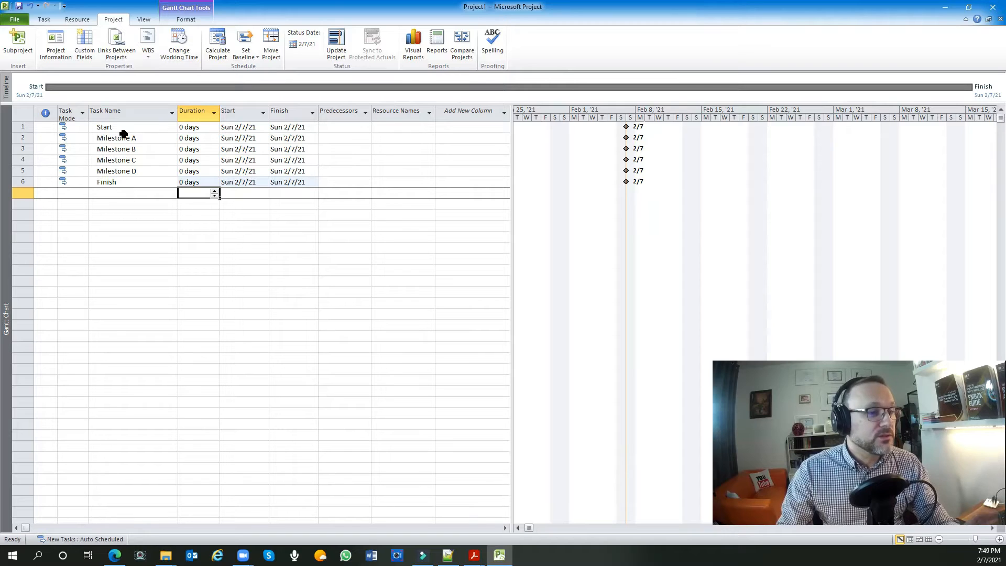
# Step: Leave one blank row below Finish and enter the tasks Activity A, Activitiy B, Activity C and Activity D
pyautogui.click(108, 203)
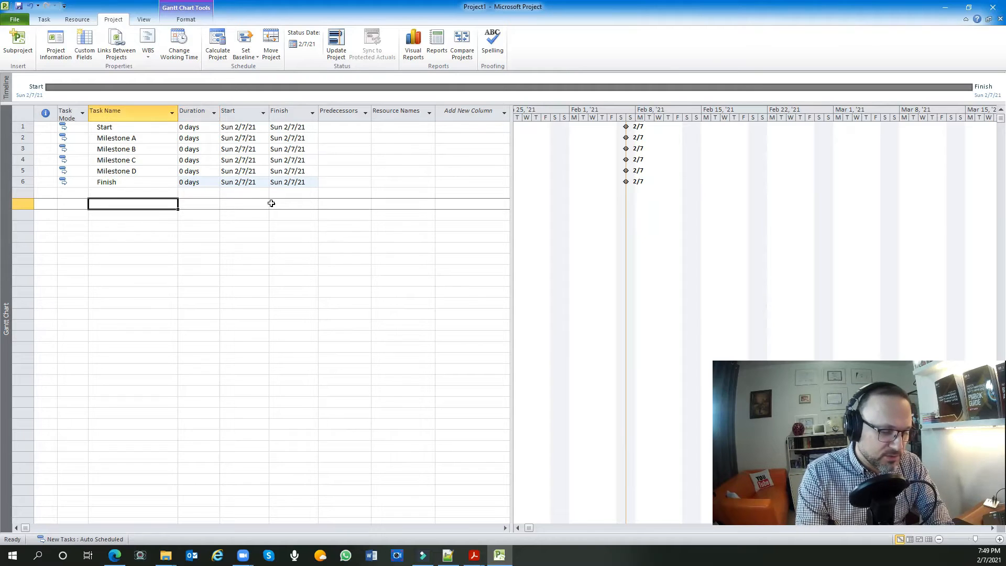
pyautogui.write('Activity A')
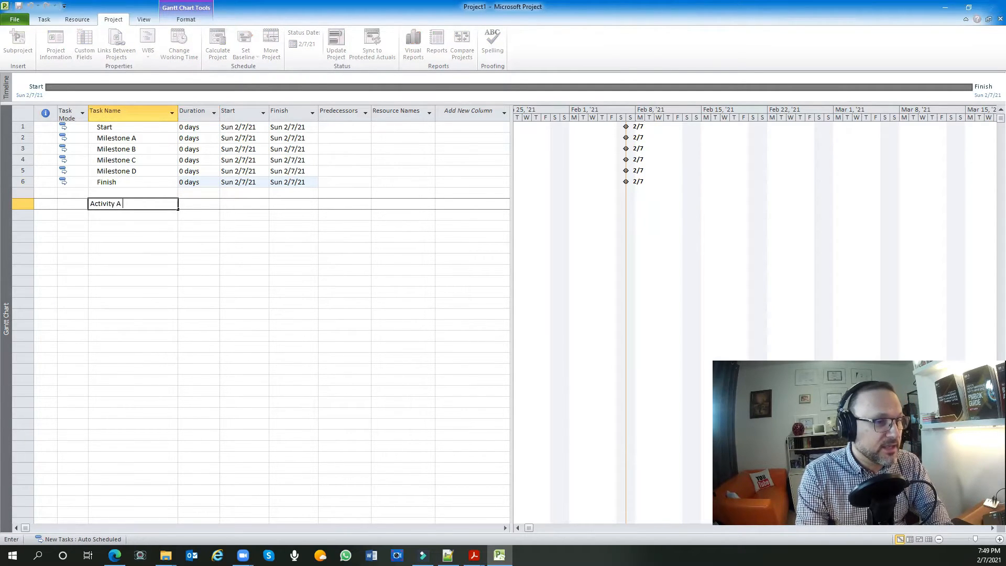
pyautogui.press('Return')
pyautogui.write('Activitiy')
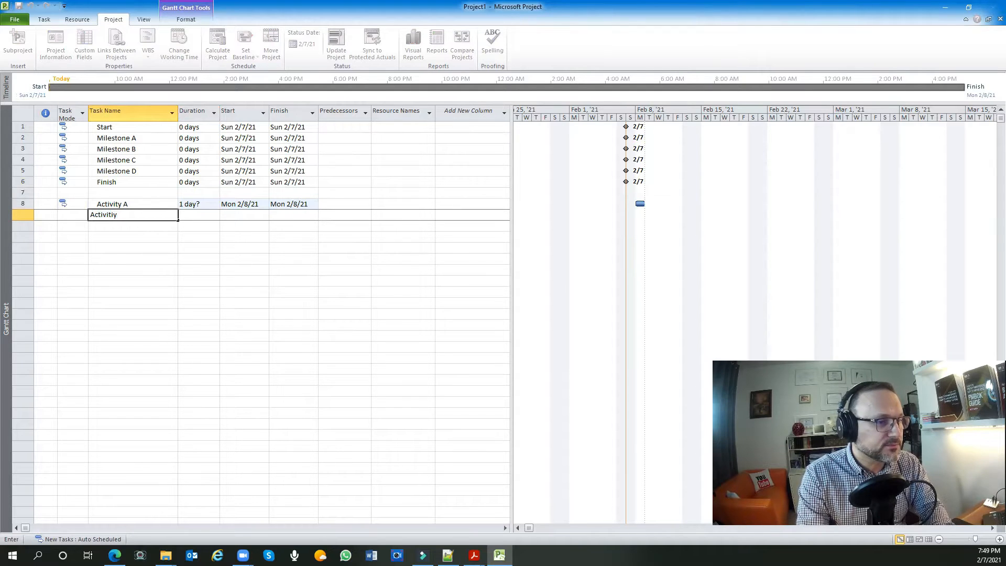
pyautogui.write(' B')
pyautogui.press('Return')
pyautogui.write('Ac')
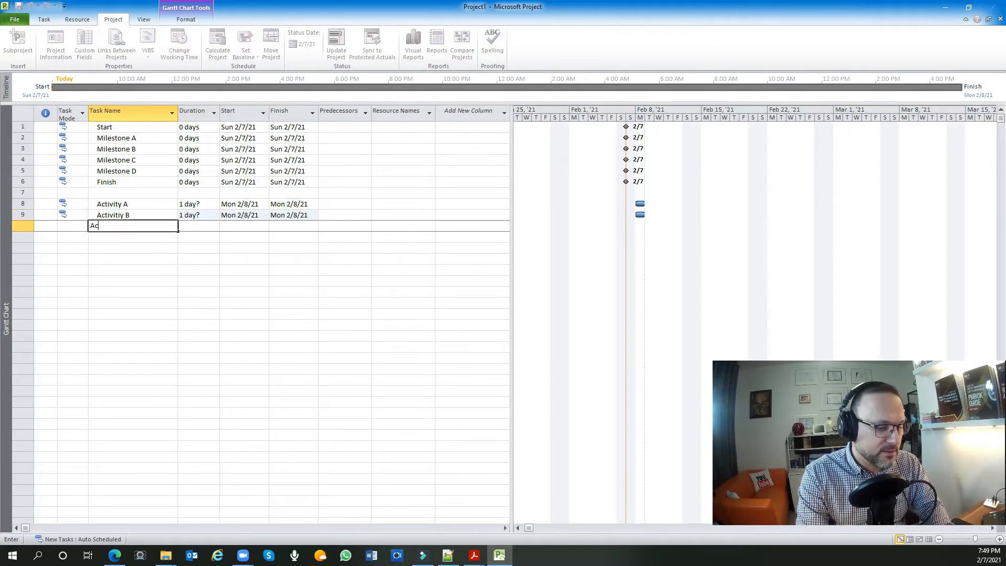
pyautogui.write('tivity C')
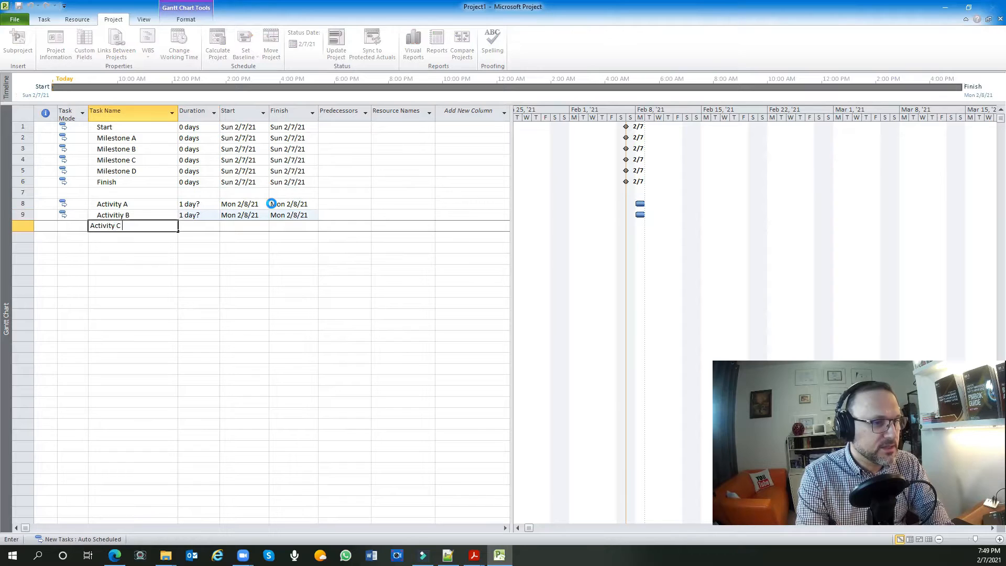
pyautogui.press('Return')
pyautogui.write('Activity D')
pyautogui.press('Return')
# Step: Correct the misspelled name of the second activity to Activity B
pyautogui.press('Up')
pyautogui.press('Up')
pyautogui.press('Up')
pyautogui.write('Ac')
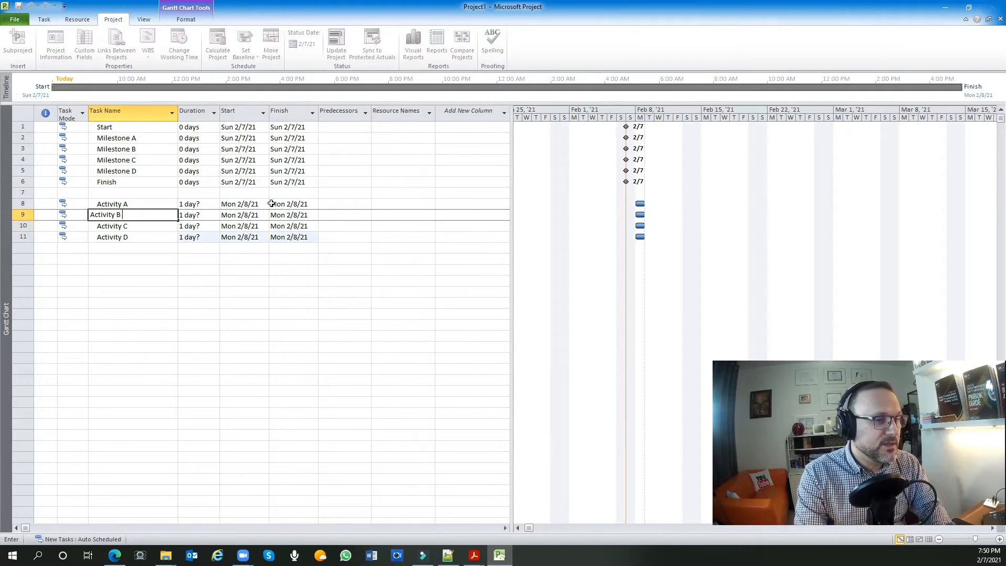
pyautogui.write('tivity B')
pyautogui.press('Return')
pyautogui.press('Return')
pyautogui.press('Return')
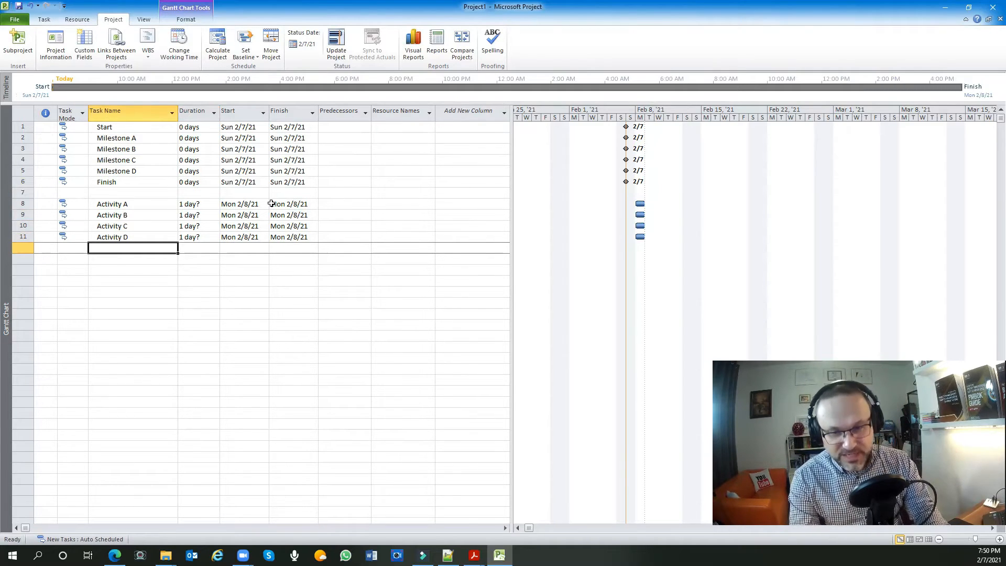
pyautogui.press('Up')
pyautogui.press('Up')
pyautogui.press('Up')
pyautogui.press('Up')
pyautogui.press('Up')
pyautogui.press('Down')
pyautogui.press('Down')
pyautogui.press('Down')
pyautogui.press('Down')
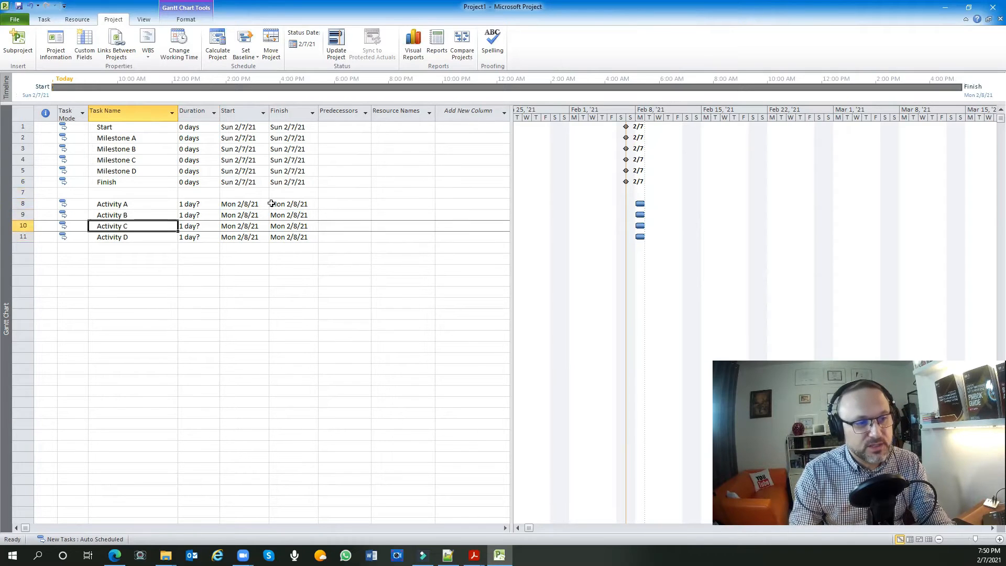
pyautogui.press('Up')
pyautogui.press('Up')
pyautogui.press('Up')
pyautogui.press('Right')
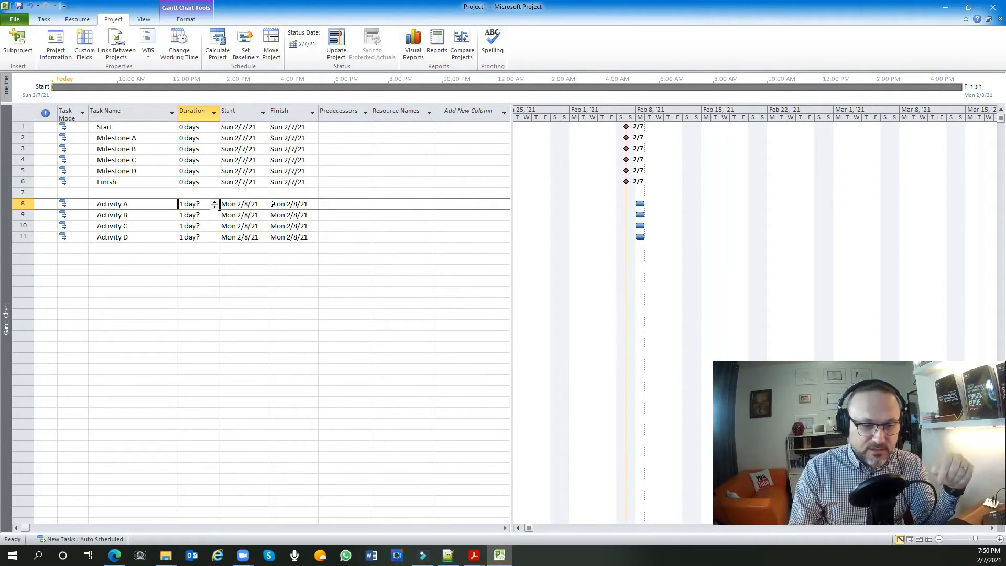
# Step: Look at the Activity duration PDF among the open documents and return to the project schedule
pyautogui.click(474, 555)
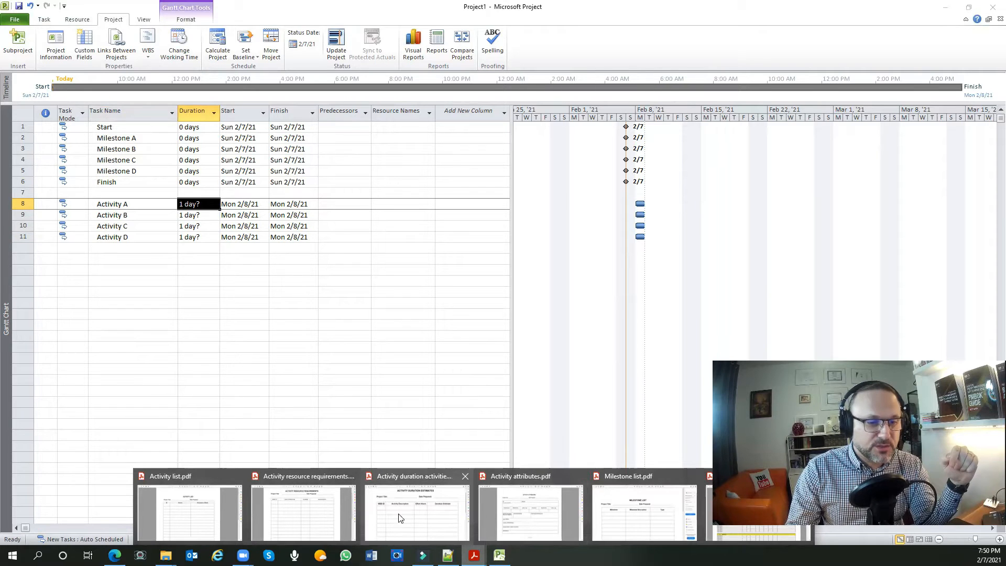
pyautogui.click(417, 512)
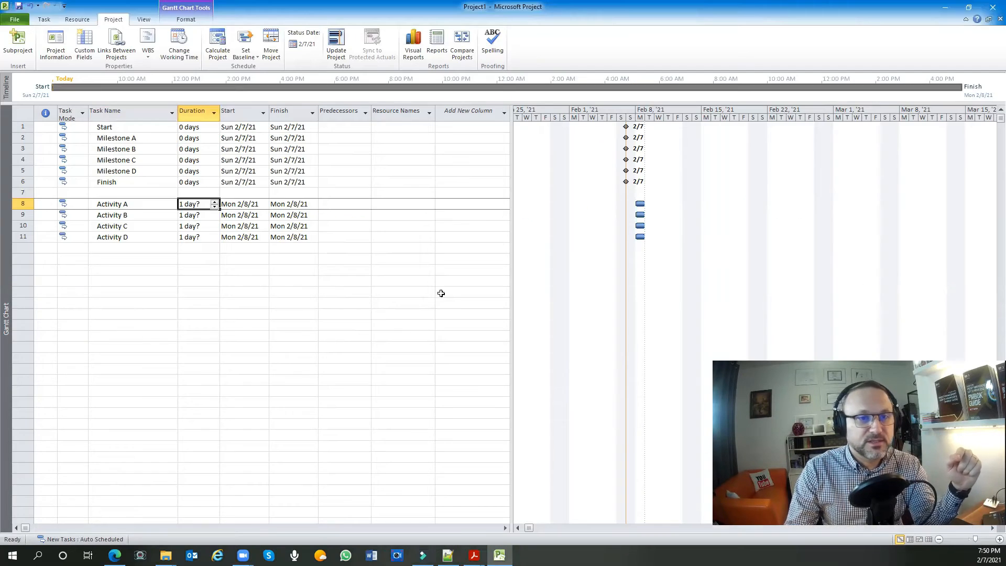
pyautogui.hotkey('alt', 'Tab')
pyautogui.click(175, 260)
# Step: Set the duration of Activity A to 2 days
pyautogui.click(198, 204)
pyautogui.write('2')
pyautogui.press('Return')
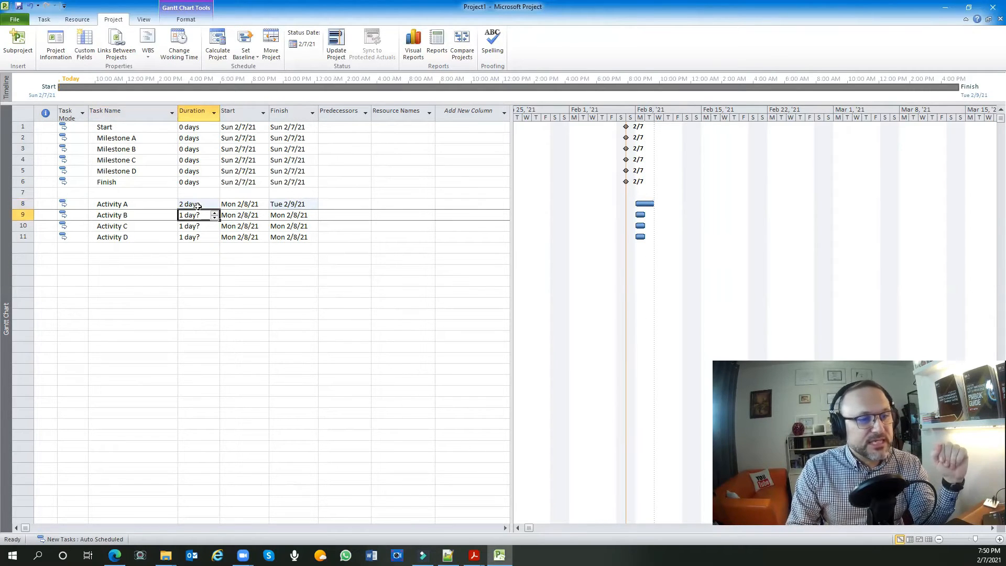
# Step: Set the durations of Activity B to 4 days, Activity C to 3 days and Activity D to 8 days
pyautogui.write('4')
pyautogui.press('Return')
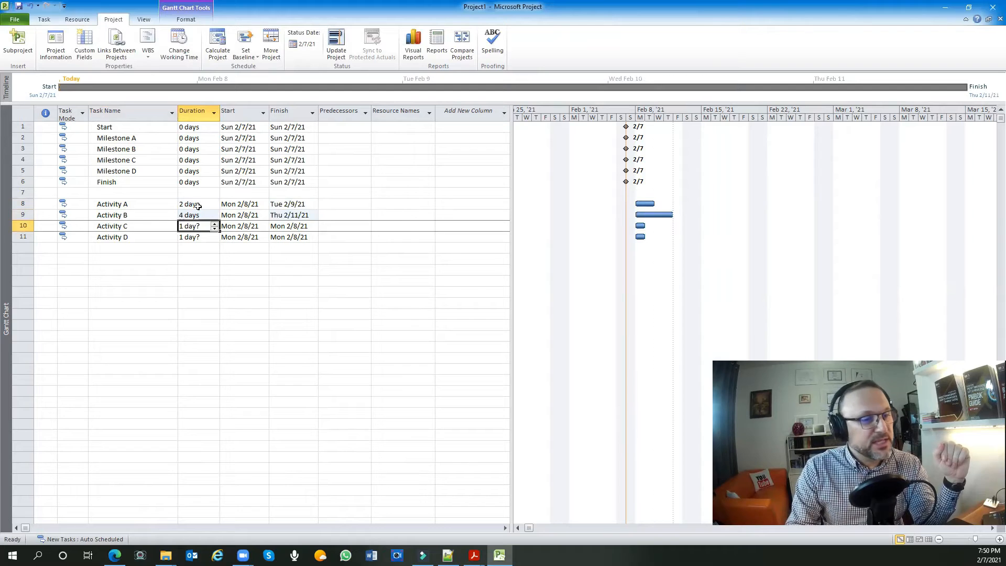
pyautogui.write('3')
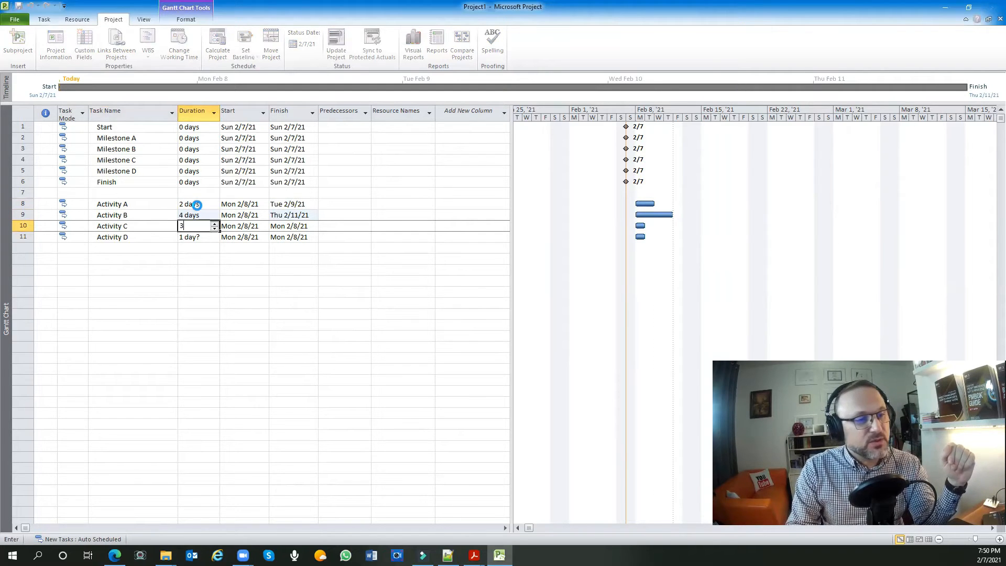
pyautogui.press('Return')
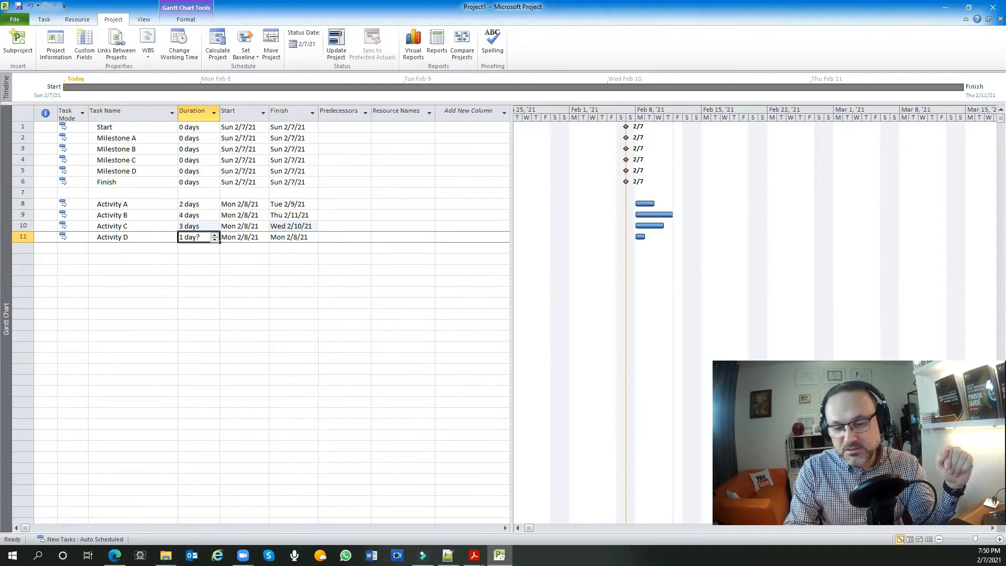
pyautogui.write('8')
pyautogui.press('Return')
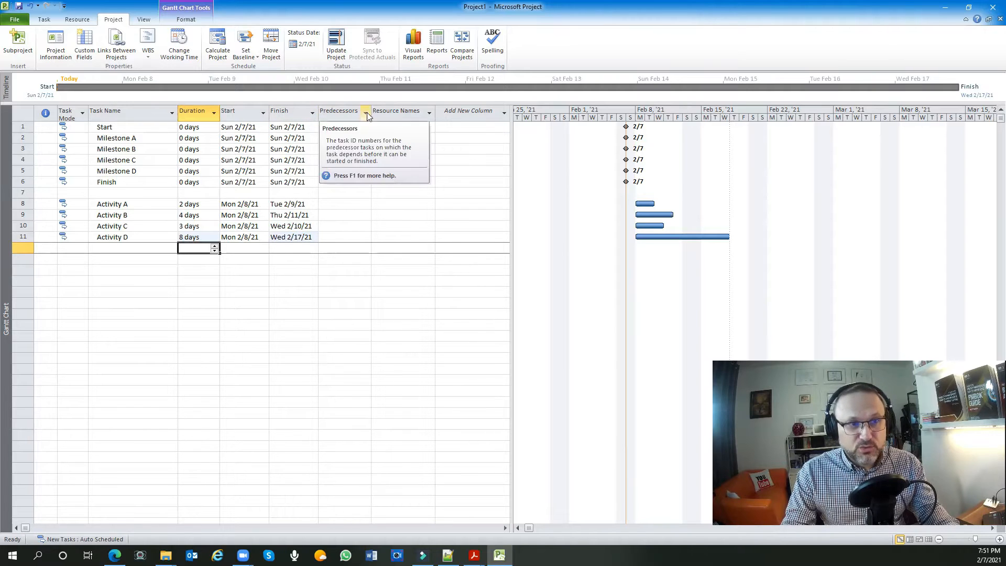
# Step: Change the Resource Names column of the task table into a Successors column
pyautogui.doubleClick(411, 109)
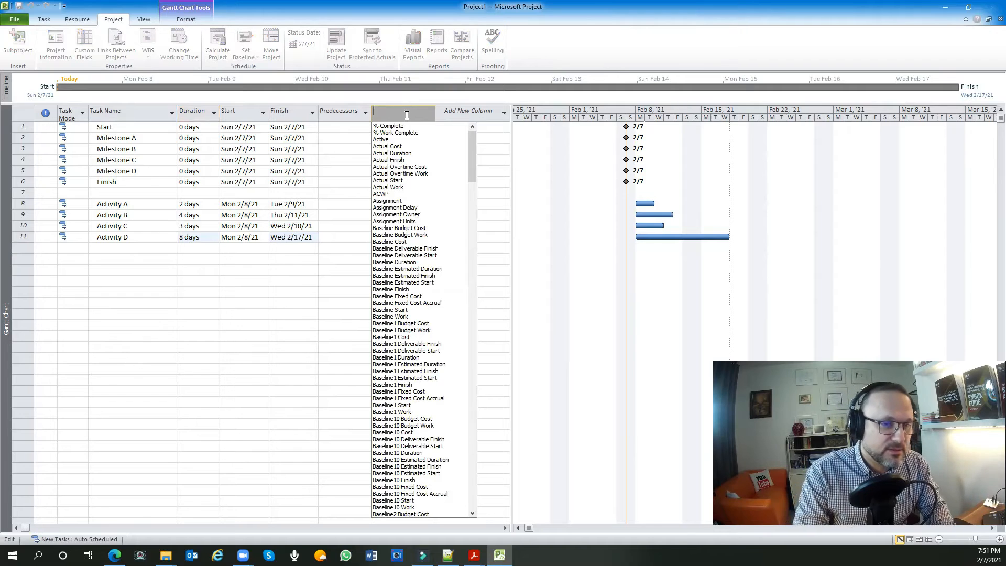
pyautogui.write('successors')
pyautogui.press('Return')
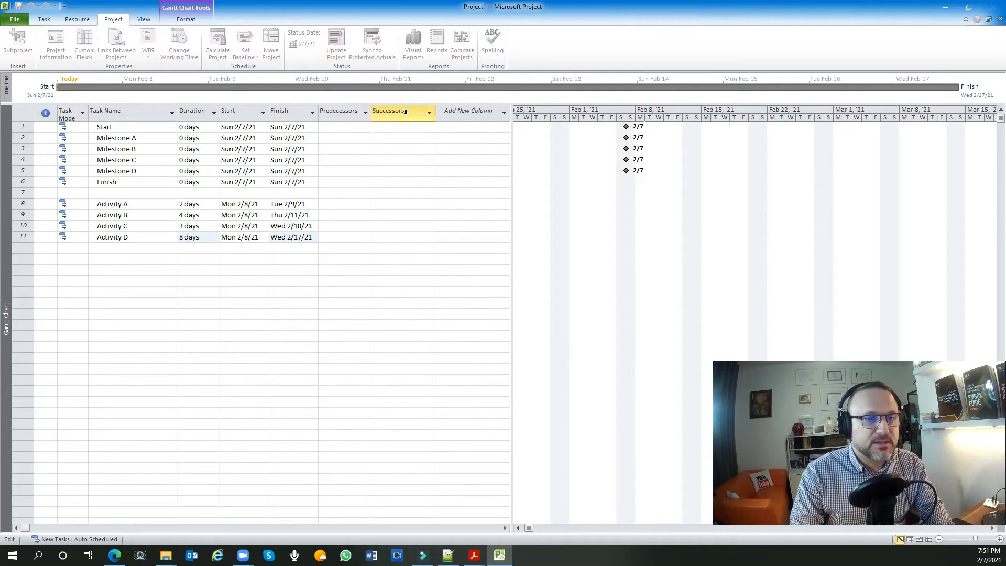
# Step: Add a Task Calendar column to the task table after Successors
pyautogui.click(488, 114)
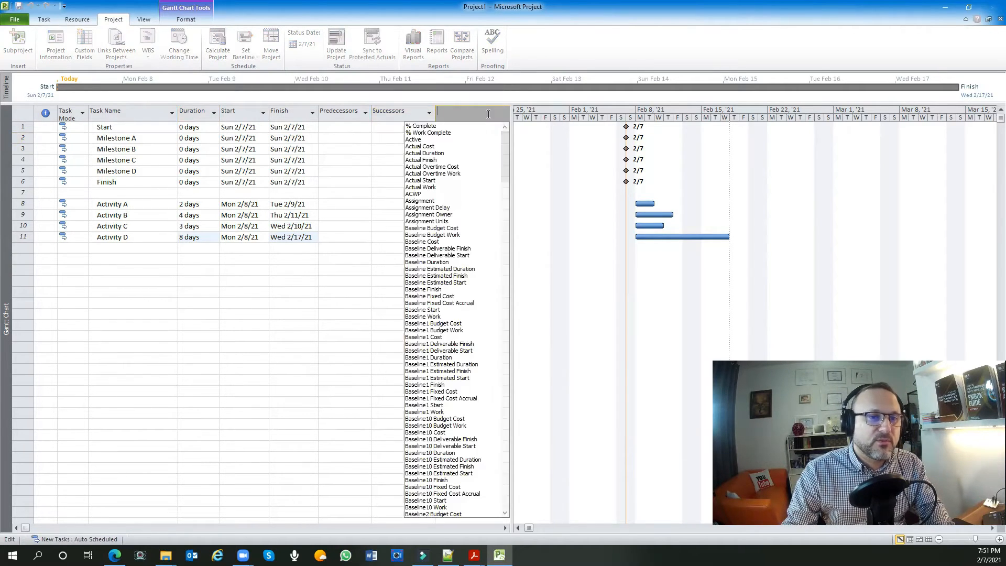
pyautogui.write('ca')
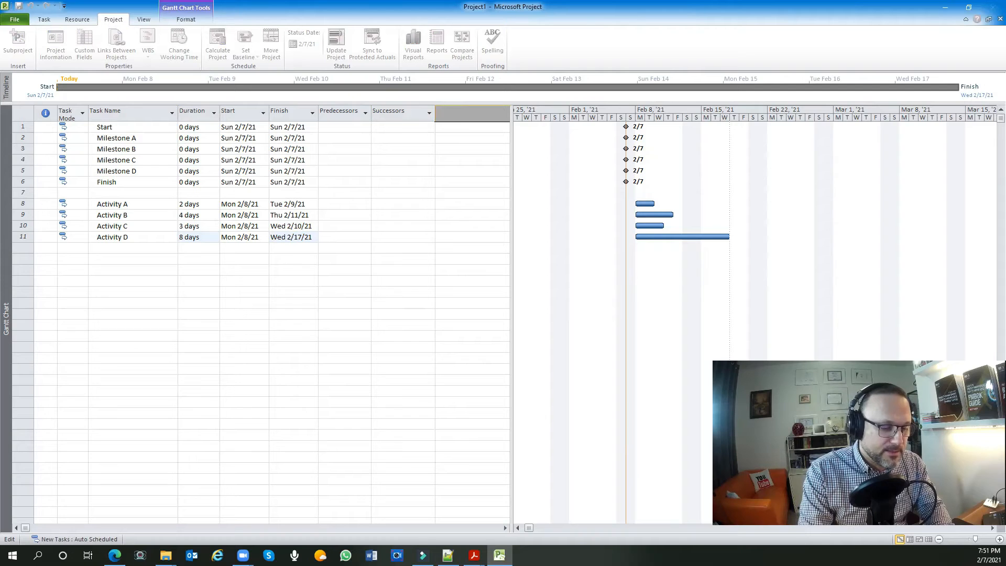
pyautogui.write('ac')
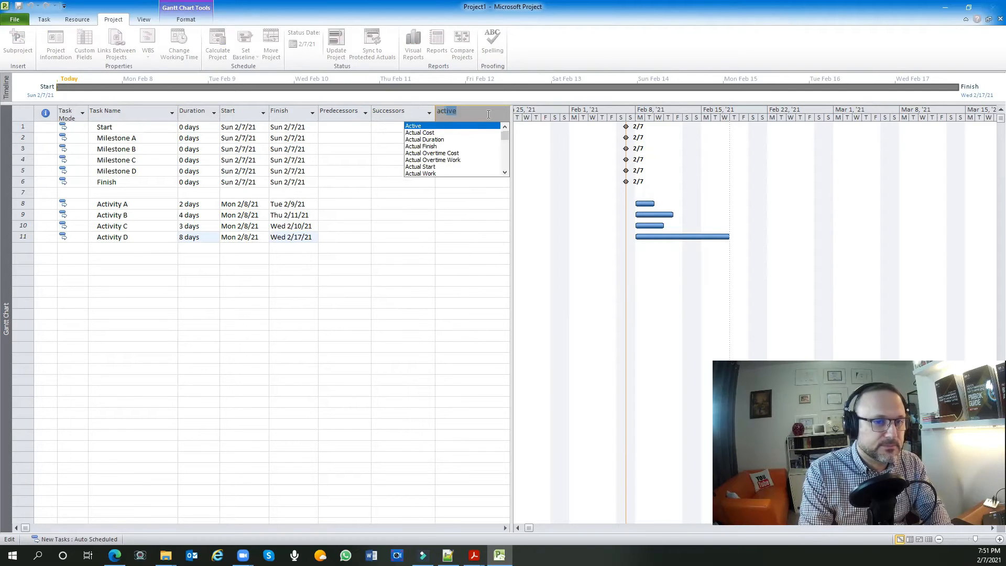
pyautogui.write('t')
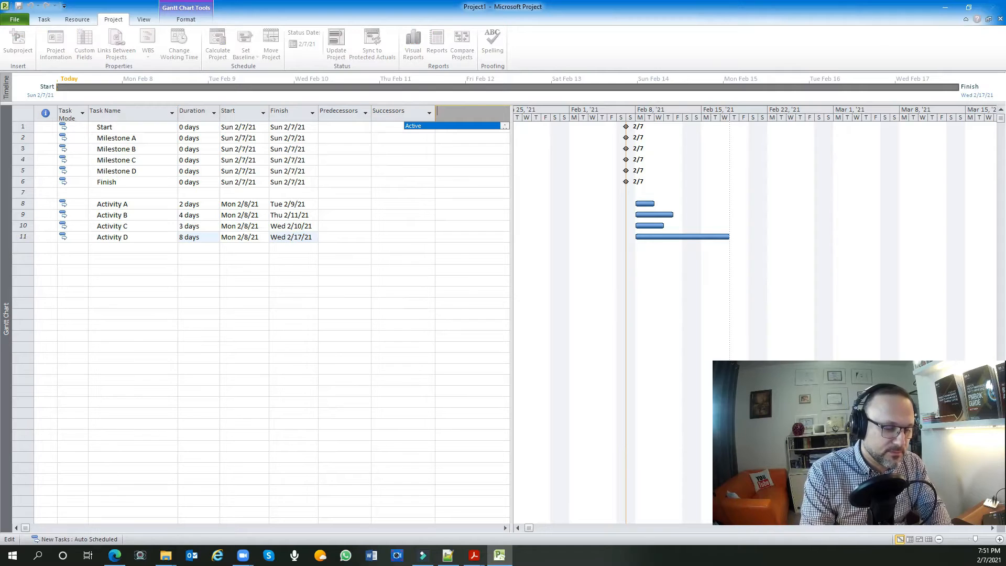
pyautogui.write('task Calendar')
pyautogui.press('Return')
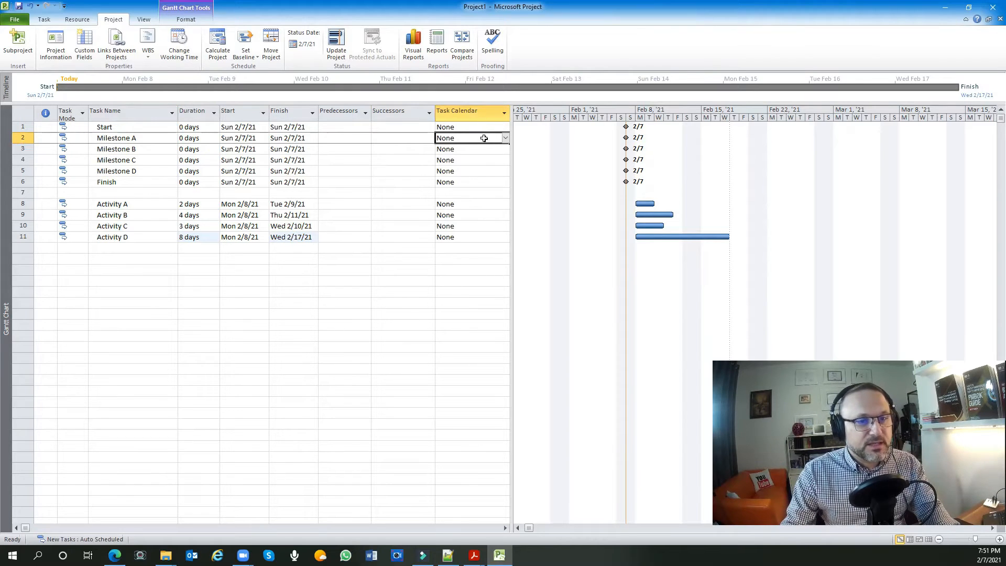
pyautogui.click(392, 271)
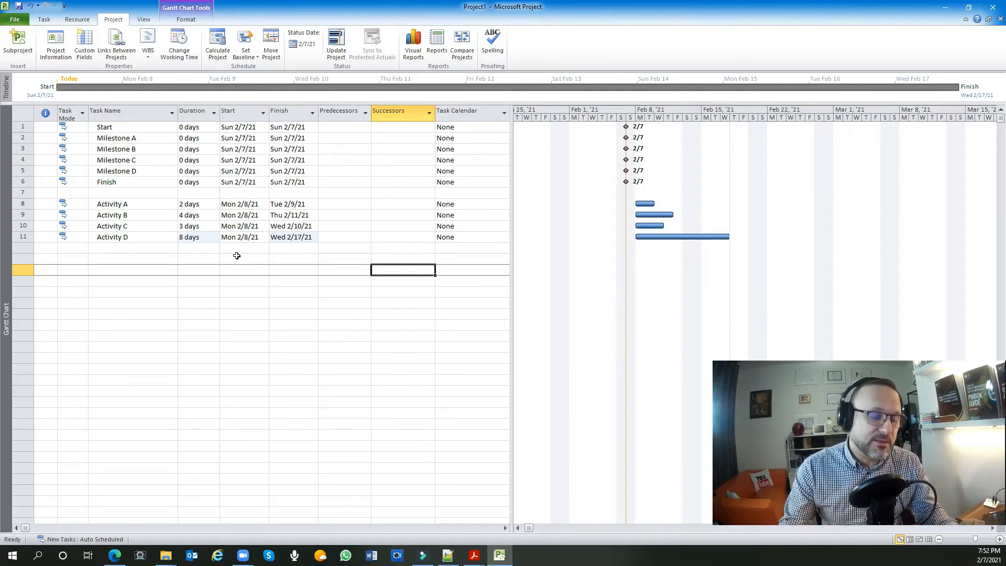
# Step: Assign the Standard task calendar to Start, widen the task table, and fill that calendar down through Activity D
pyautogui.click(495, 128)
pyautogui.click(506, 129)
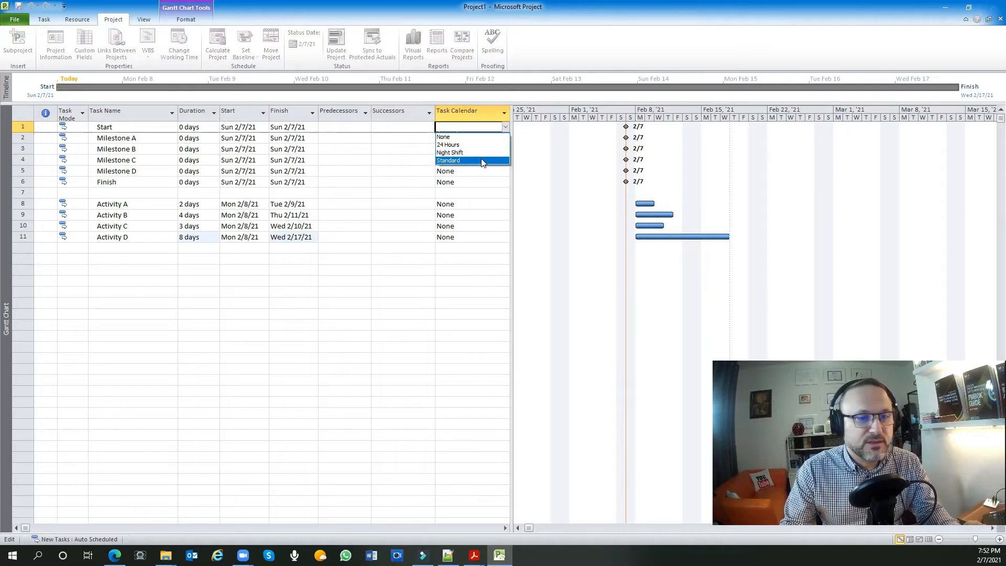
pyautogui.click(483, 160)
pyautogui.moveTo(512, 144); pyautogui.dragTo(545, 144)
pyautogui.press('Down')
pyautogui.press('Down')
pyautogui.click(494, 130)
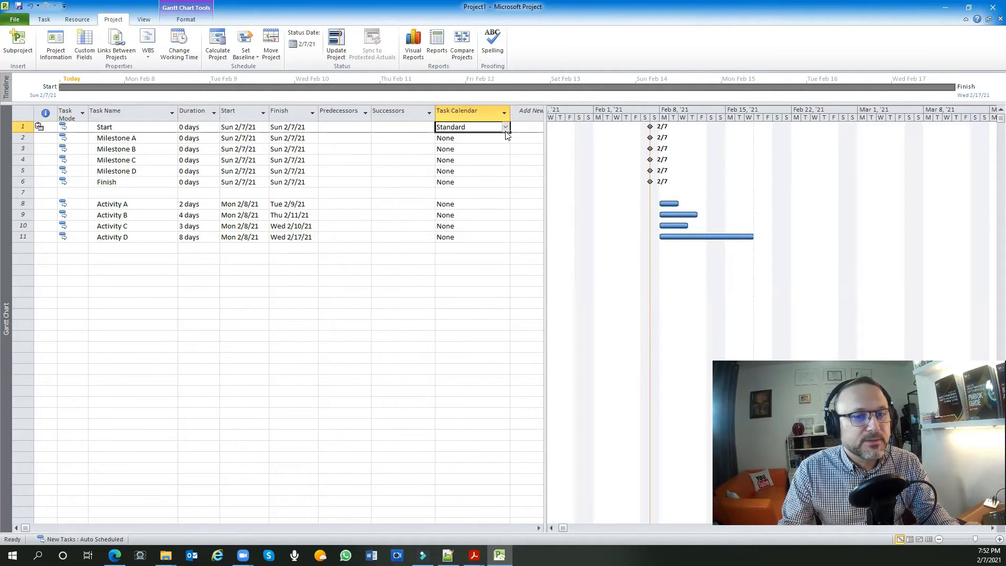
pyautogui.moveTo(509, 131); pyautogui.dragTo(508, 238)
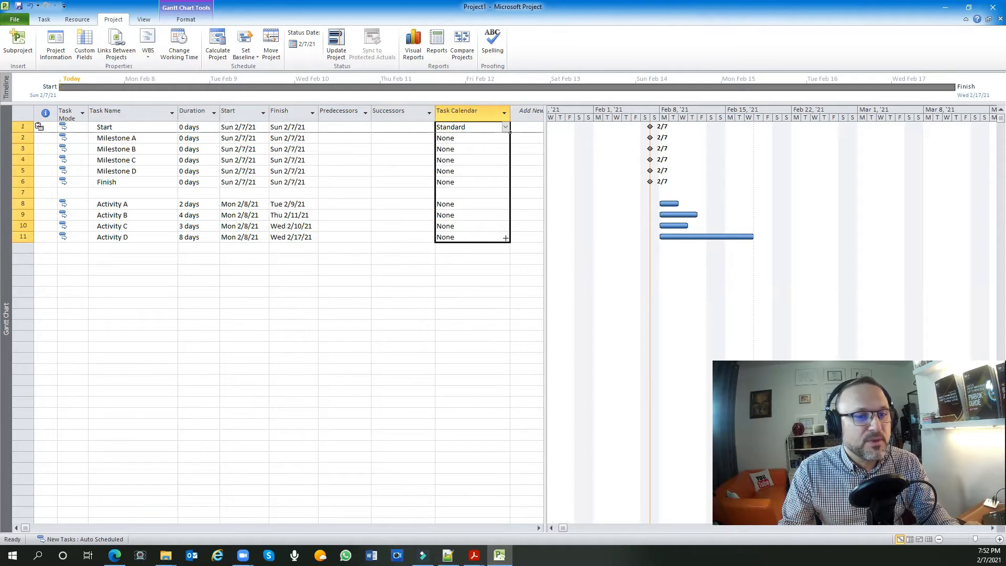
pyautogui.click(423, 278)
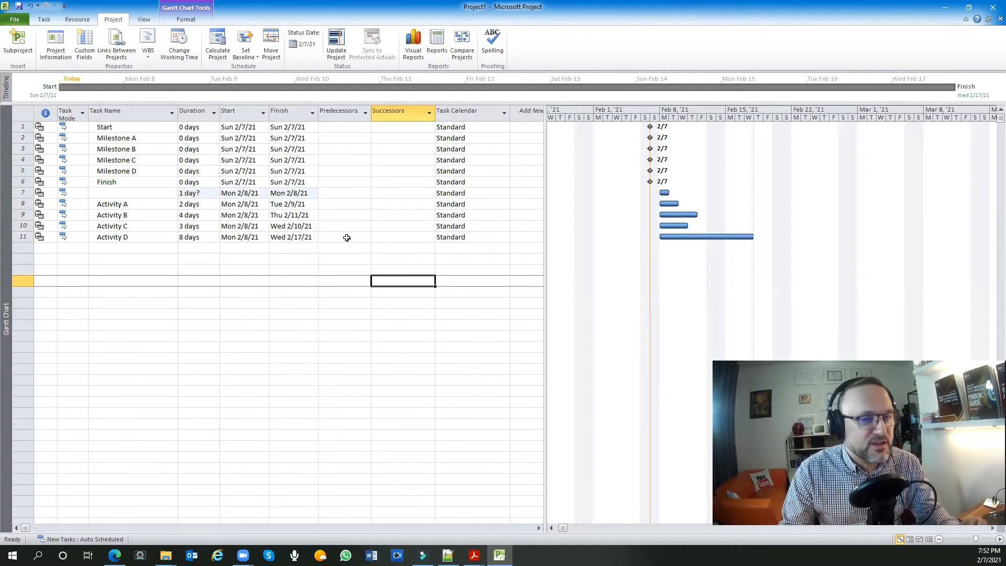
# Step: Delete the unnamed task in row 7 between Finish and Activity A
pyautogui.click(19, 192)
pyautogui.rightClick(25, 194)
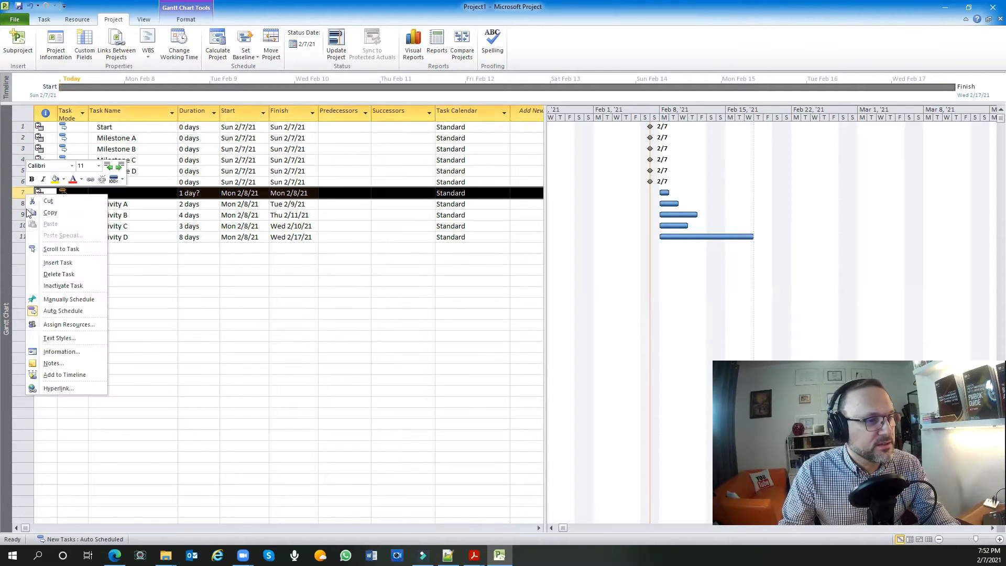
pyautogui.click(58, 274)
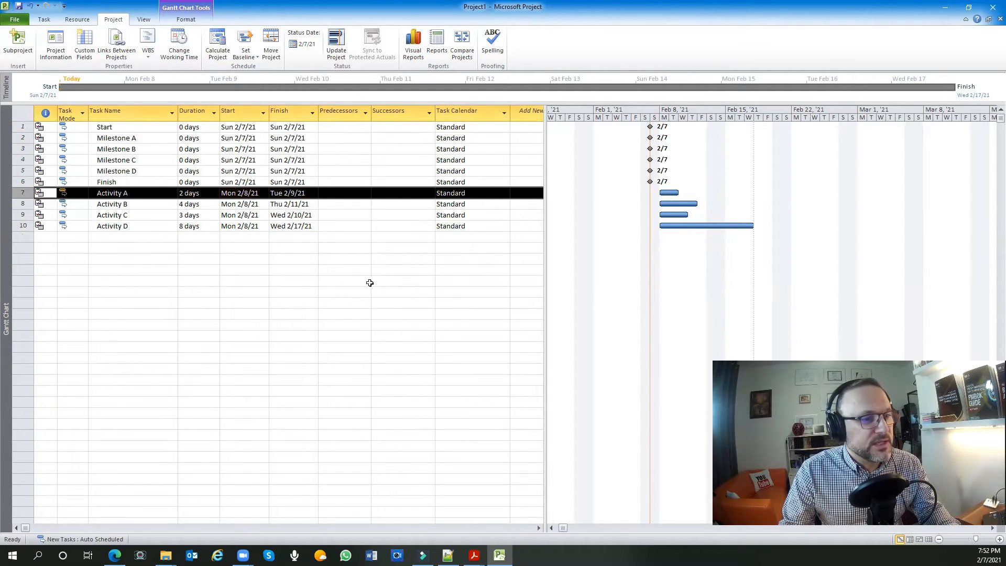
pyautogui.click(291, 281)
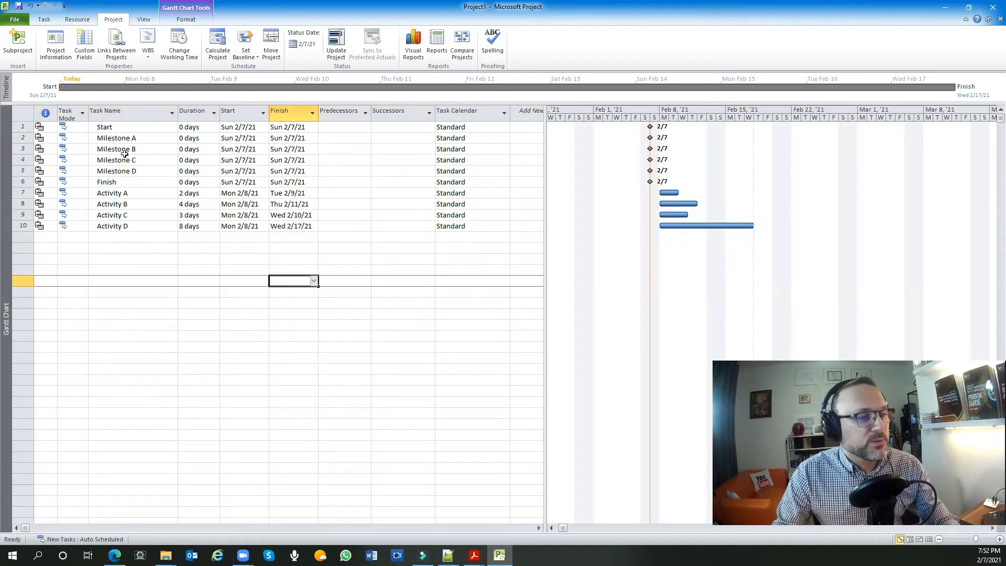
# Step: Link the Start milestone to Activity A as its predecessor
pyautogui.click(128, 126)
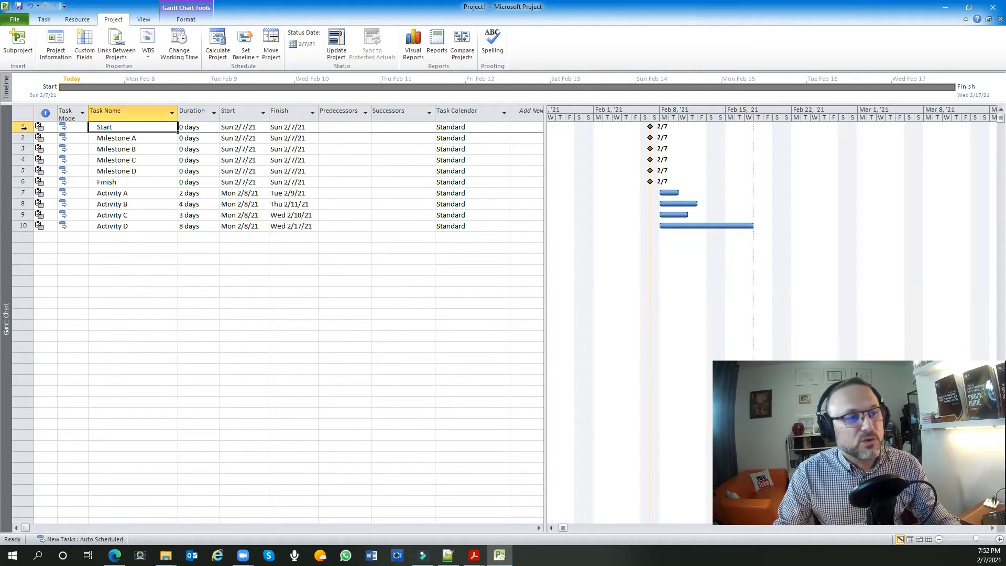
pyautogui.keyDown('ctrl'); pyautogui.click(18, 193); pyautogui.keyUp('ctrl')
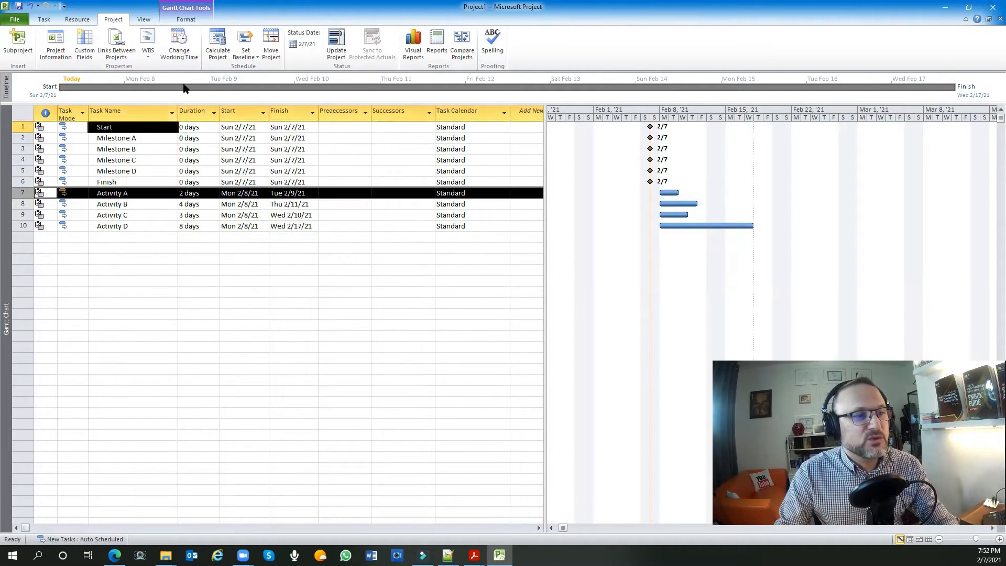
pyautogui.click(44, 20)
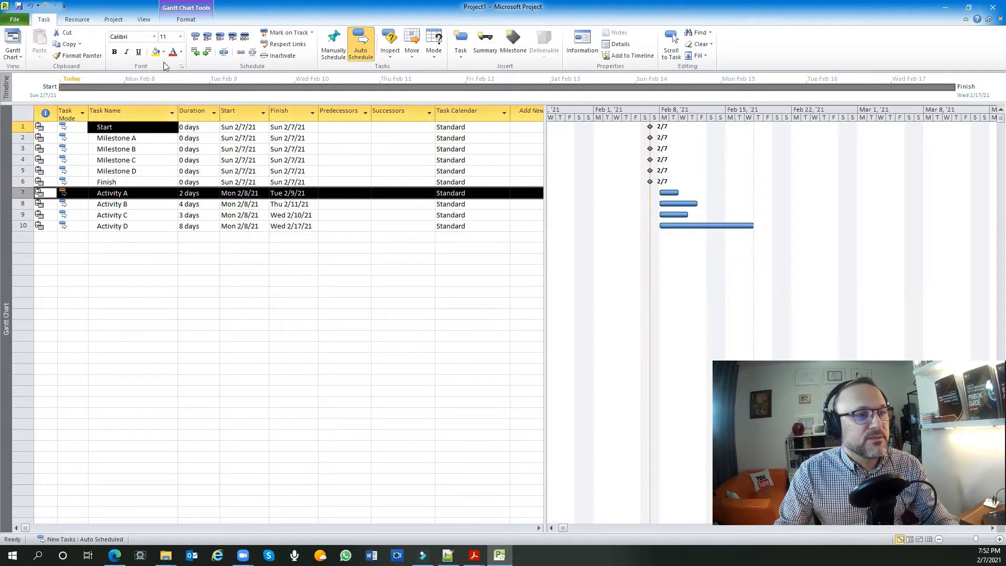
pyautogui.click(242, 55)
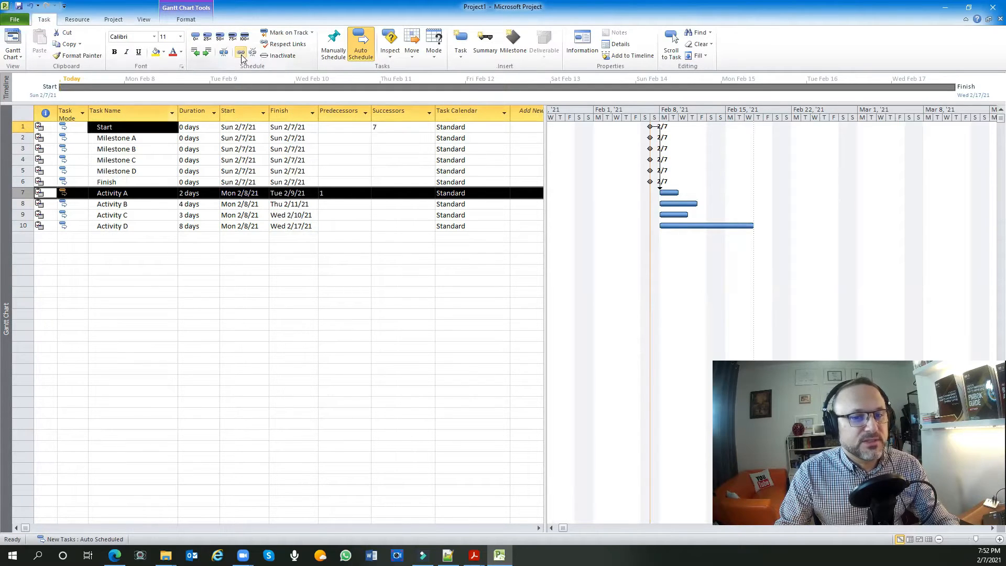
pyautogui.click(118, 192)
pyautogui.click(22, 193)
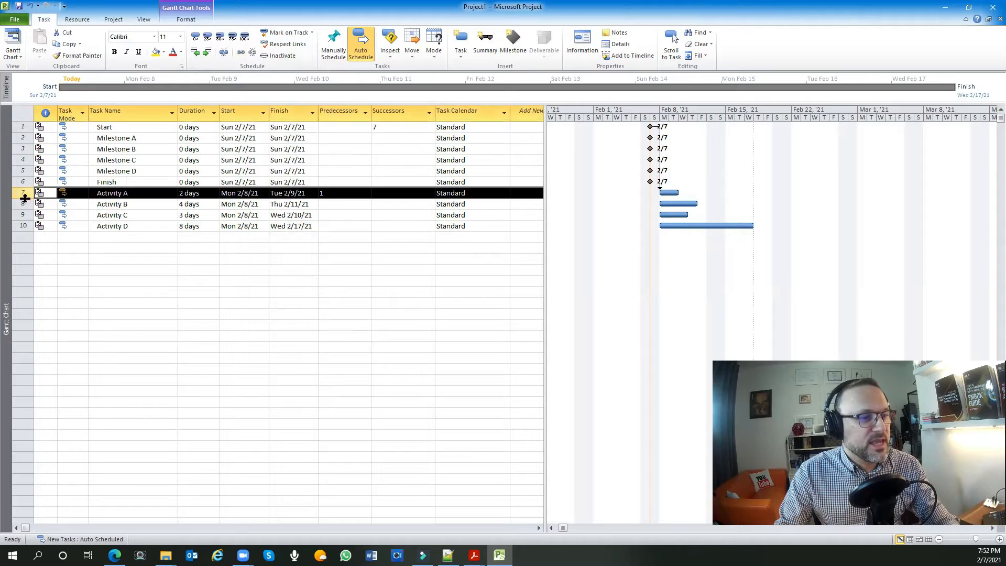
pyautogui.keyDown('ctrl'); pyautogui.click(23, 203); pyautogui.keyUp('ctrl')
pyautogui.click(225, 52)
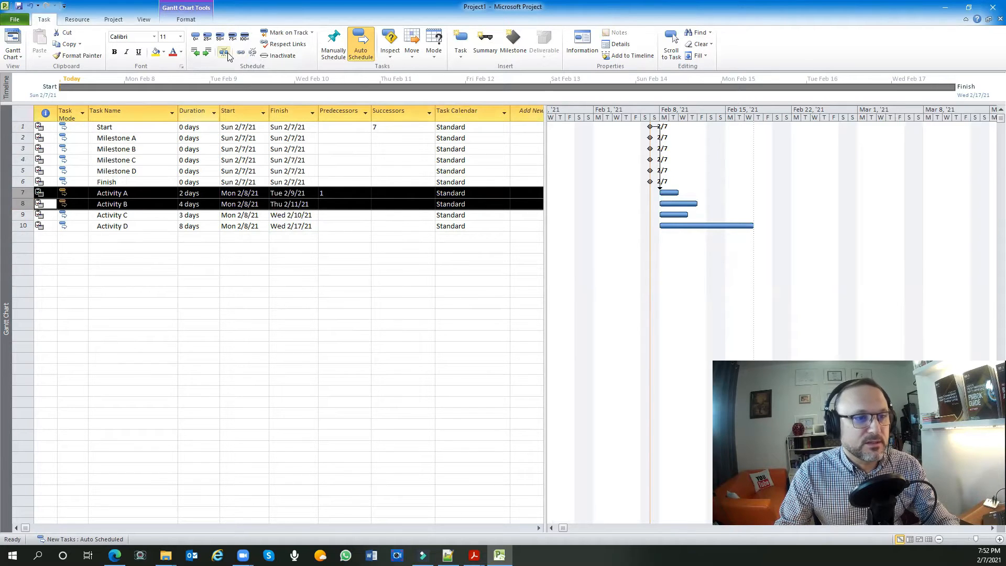
pyautogui.click(281, 315)
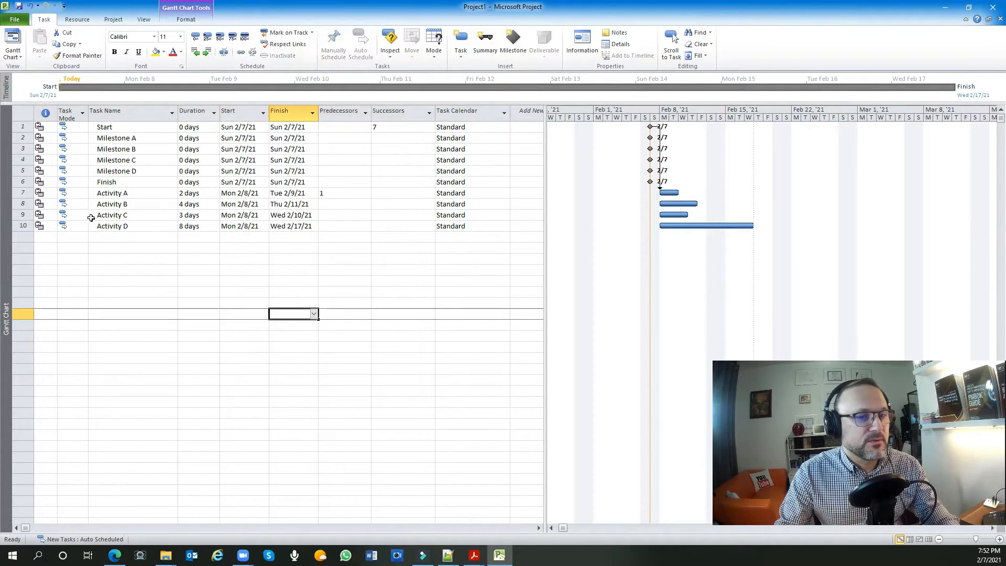
# Step: Link Activity A to Activity B so that B follows A
pyautogui.click(16, 193)
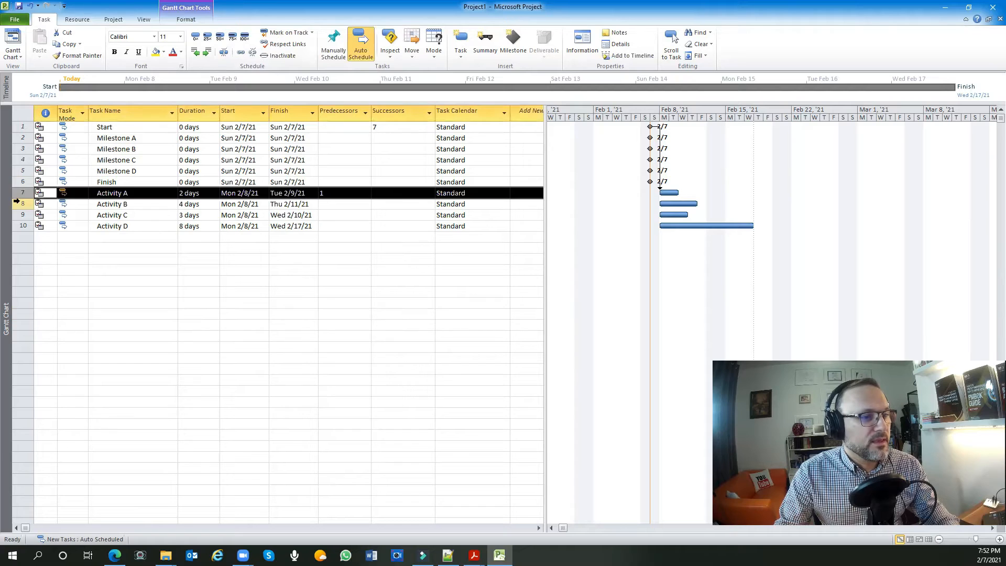
pyautogui.keyDown('ctrl'); pyautogui.click(20, 203); pyautogui.keyUp('ctrl')
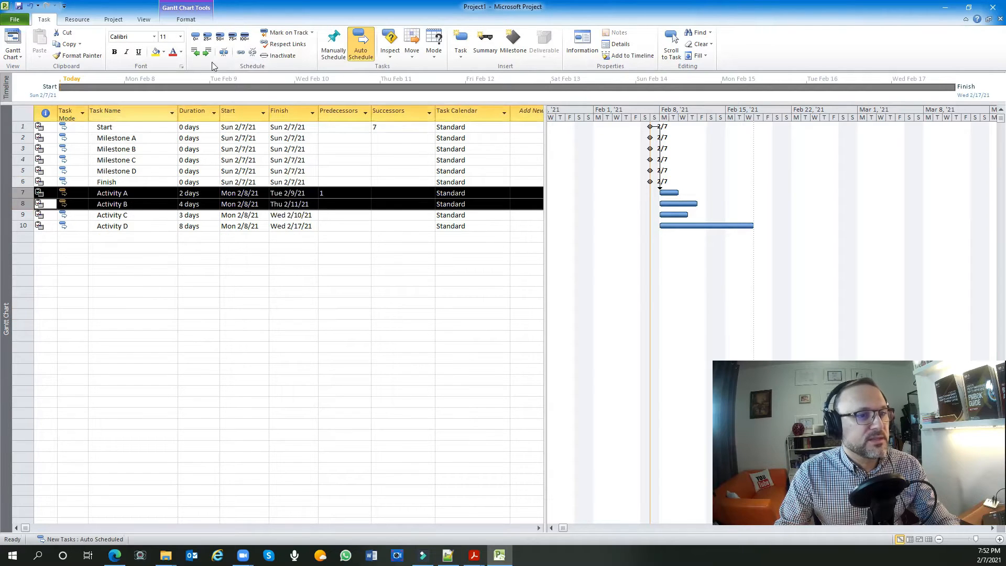
pyautogui.click(241, 52)
# Step: Link Activity B as the predecessor of both Activity C and Activity D
pyautogui.click(16, 203)
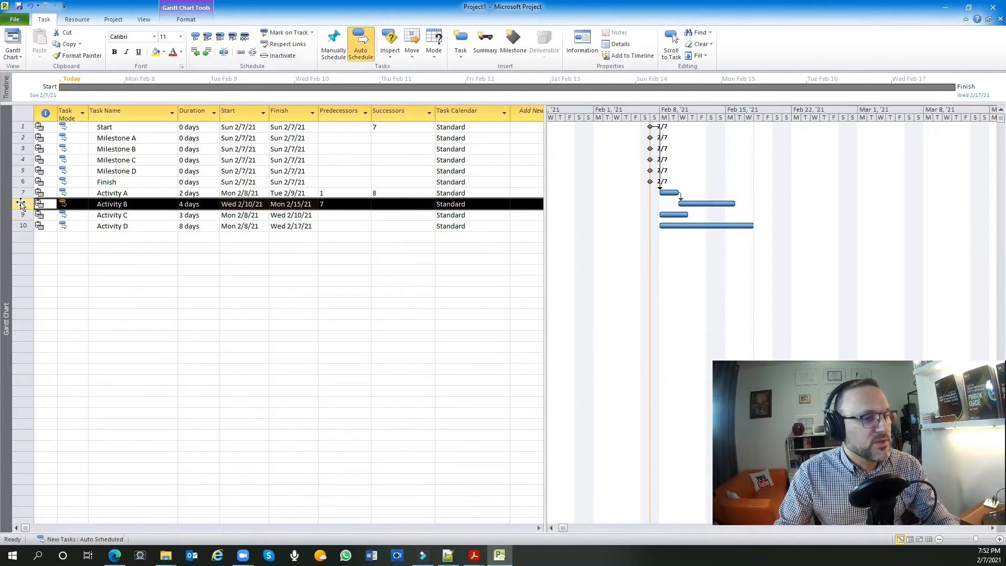
pyautogui.keyDown('ctrl'); pyautogui.click(17, 214); pyautogui.keyUp('ctrl')
pyautogui.click(241, 53)
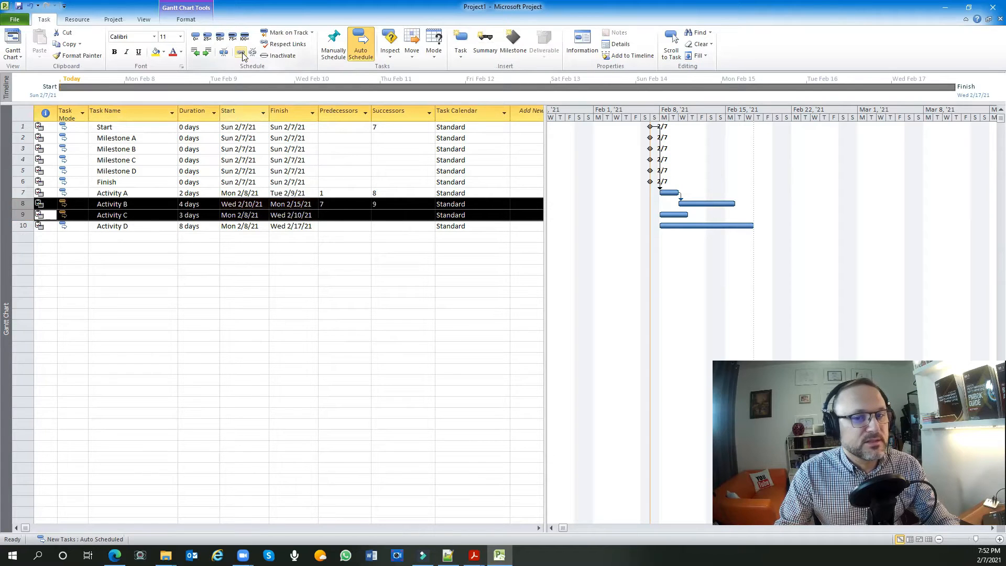
pyautogui.click(111, 205)
pyautogui.click(19, 204)
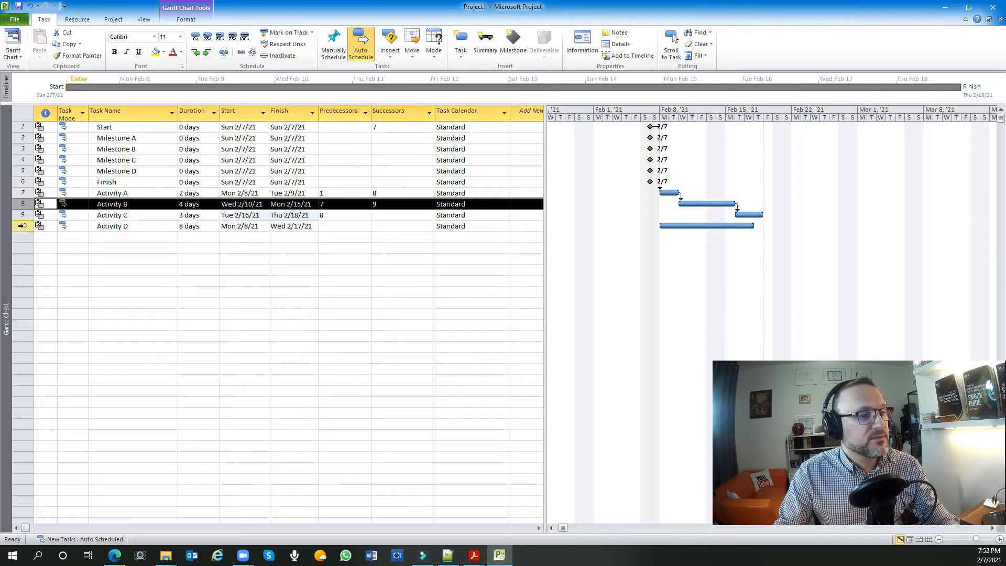
pyautogui.keyDown('ctrl'); pyautogui.click(21, 225); pyautogui.keyUp('ctrl')
pyautogui.click(240, 52)
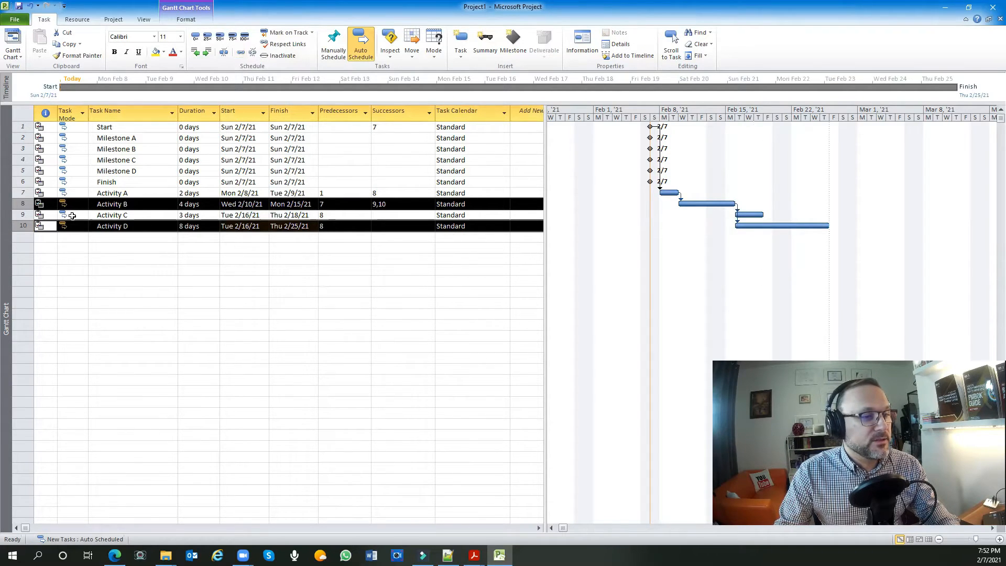
# Step: Link Activity C and Activity D to the Finish milestone as its predecessors
pyautogui.click(111, 215)
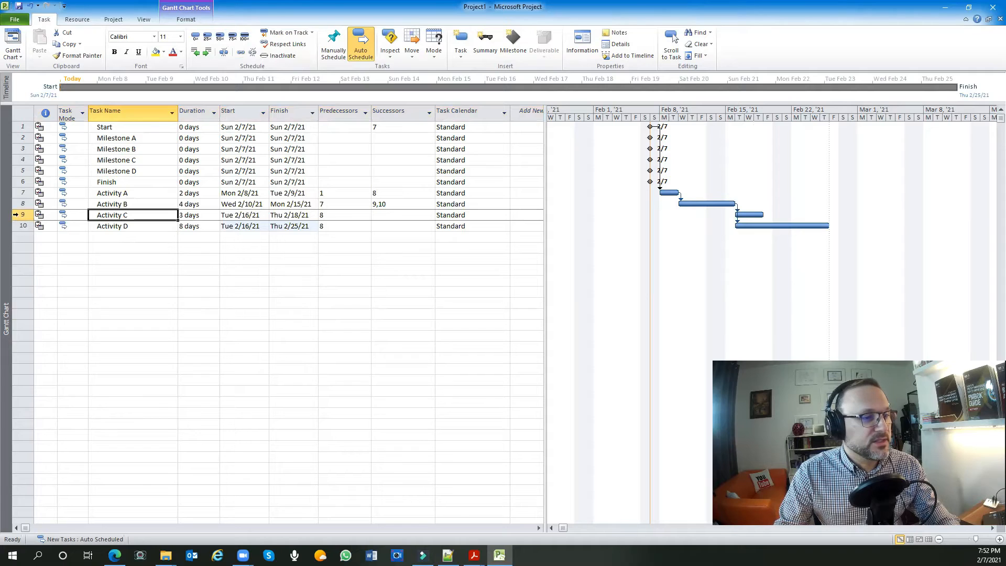
pyautogui.click(17, 215)
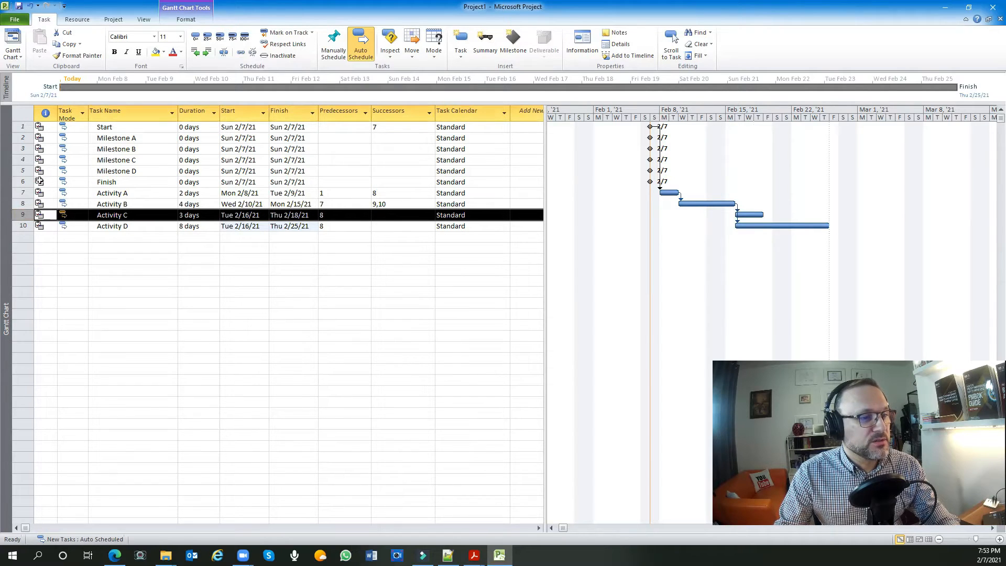
pyautogui.keyDown('ctrl'); pyautogui.click(19, 182); pyautogui.keyUp('ctrl')
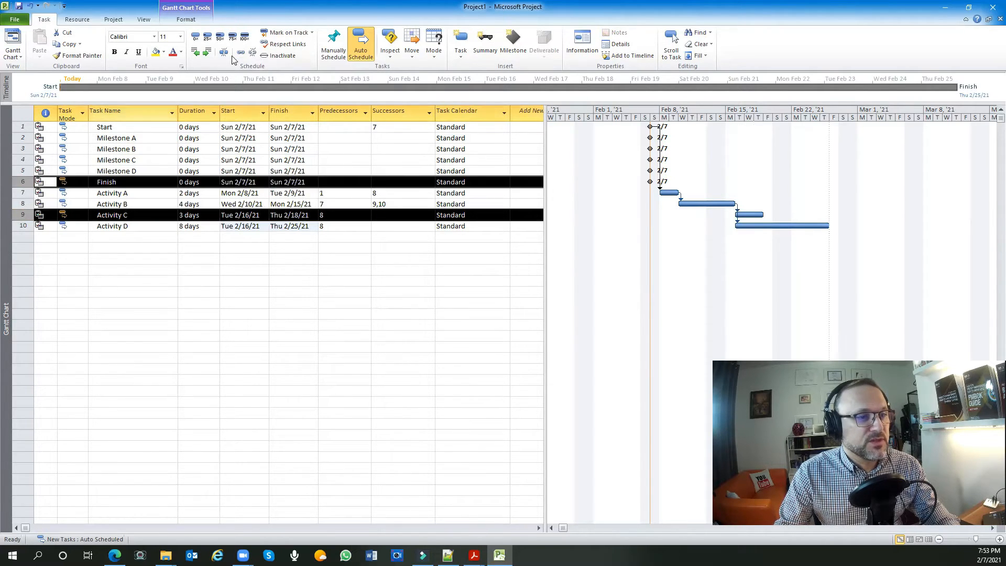
pyautogui.click(241, 54)
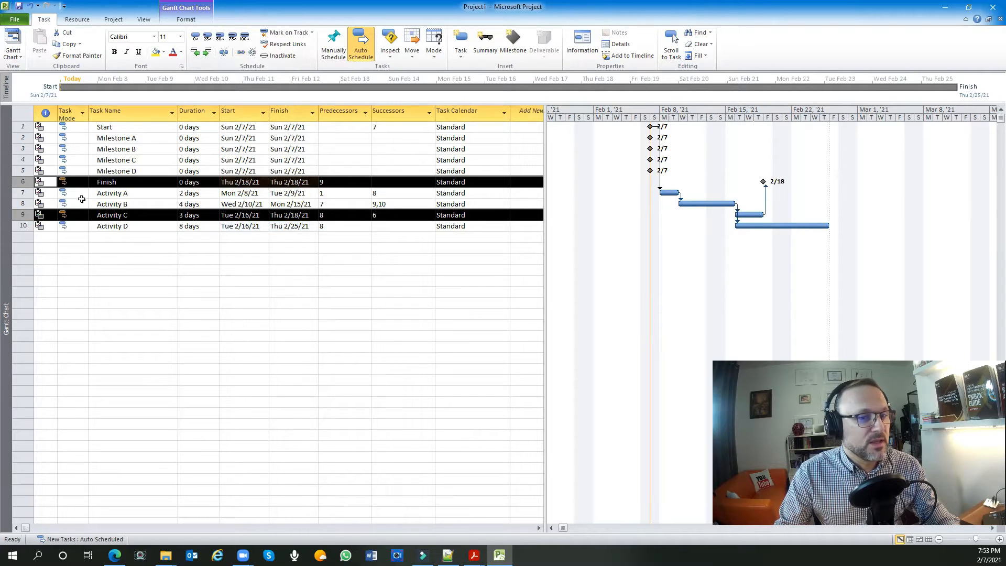
pyautogui.click(19, 226)
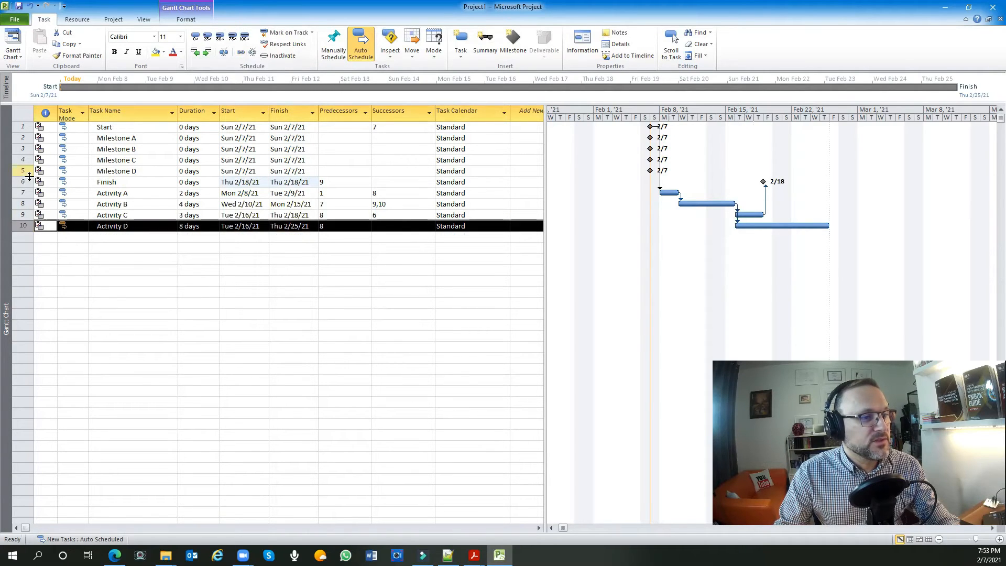
pyautogui.keyDown('ctrl'); pyautogui.click(19, 182); pyautogui.keyUp('ctrl')
pyautogui.click(239, 54)
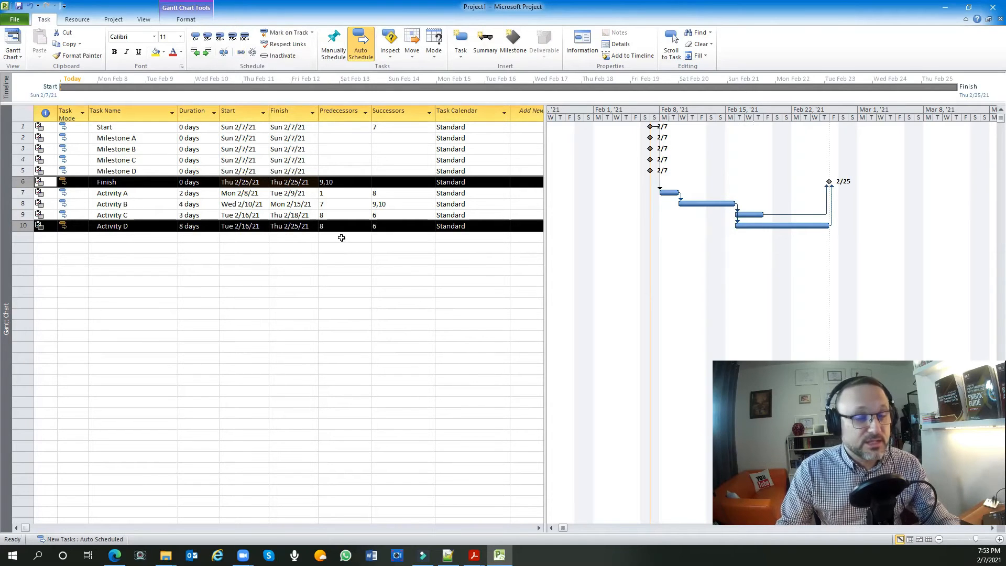
# Step: Link Activity A as the predecessor of Milestone A, and Activity B as the predecessor of Milestone B
pyautogui.click(161, 138)
pyautogui.click(122, 193)
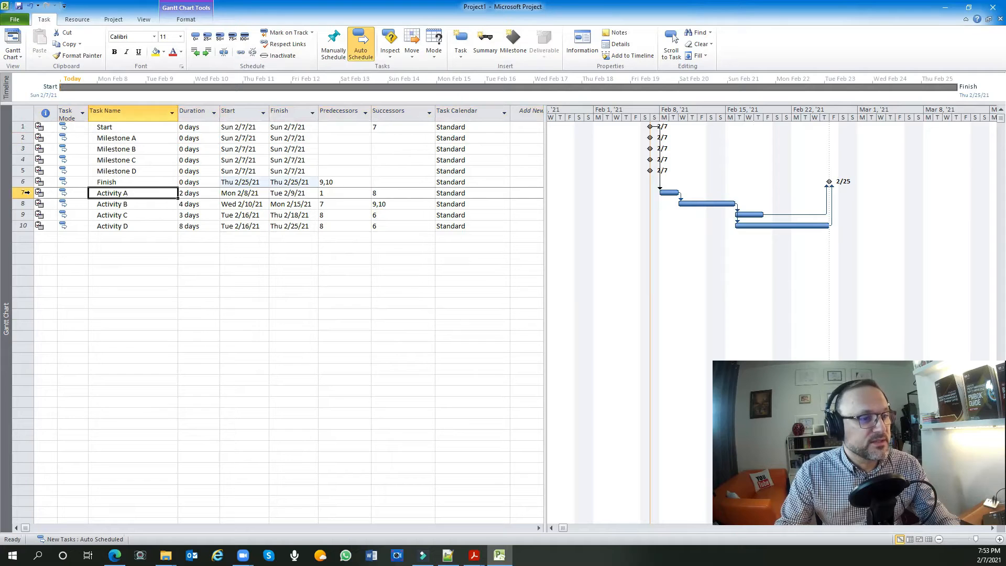
pyautogui.click(26, 193)
pyautogui.keyDown('ctrl'); pyautogui.click(21, 137); pyautogui.keyUp('ctrl')
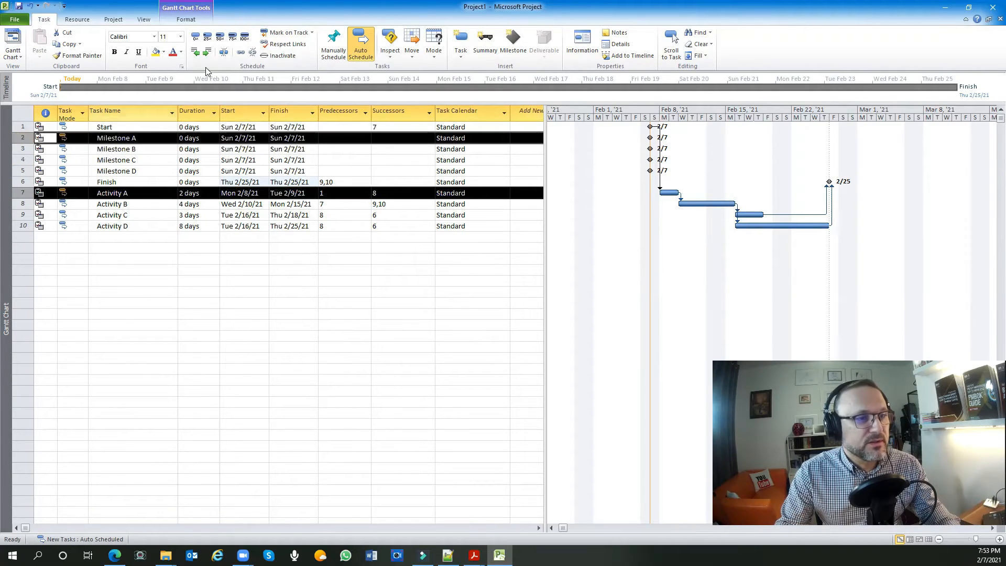
pyautogui.click(241, 54)
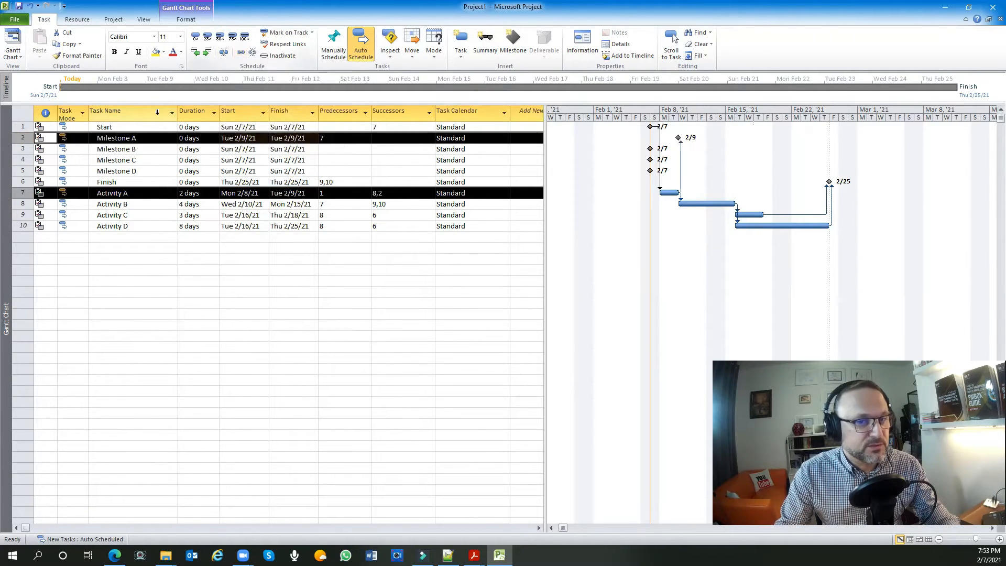
pyautogui.click(23, 204)
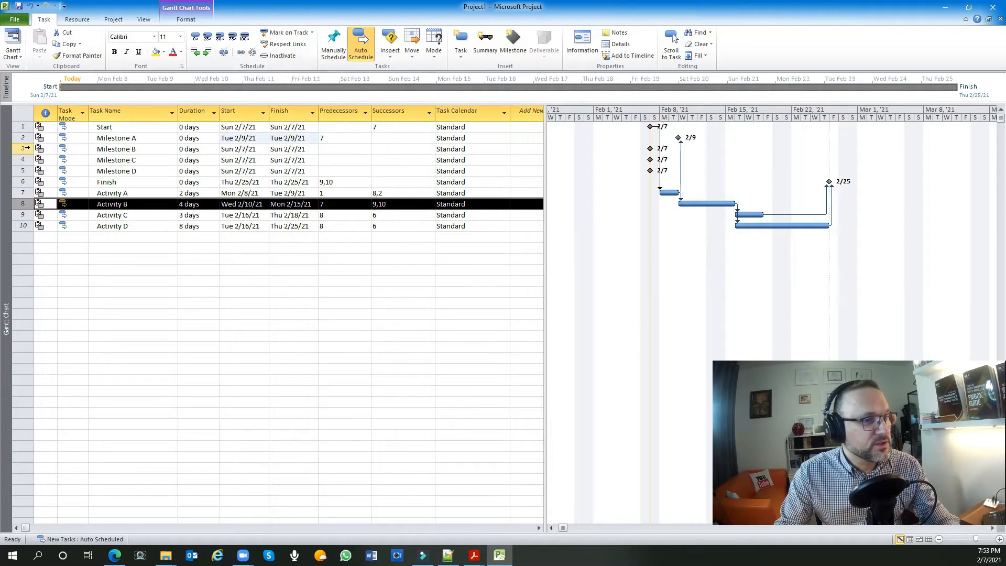
pyautogui.keyDown('ctrl'); pyautogui.click(22, 148); pyautogui.keyUp('ctrl')
pyautogui.click(242, 55)
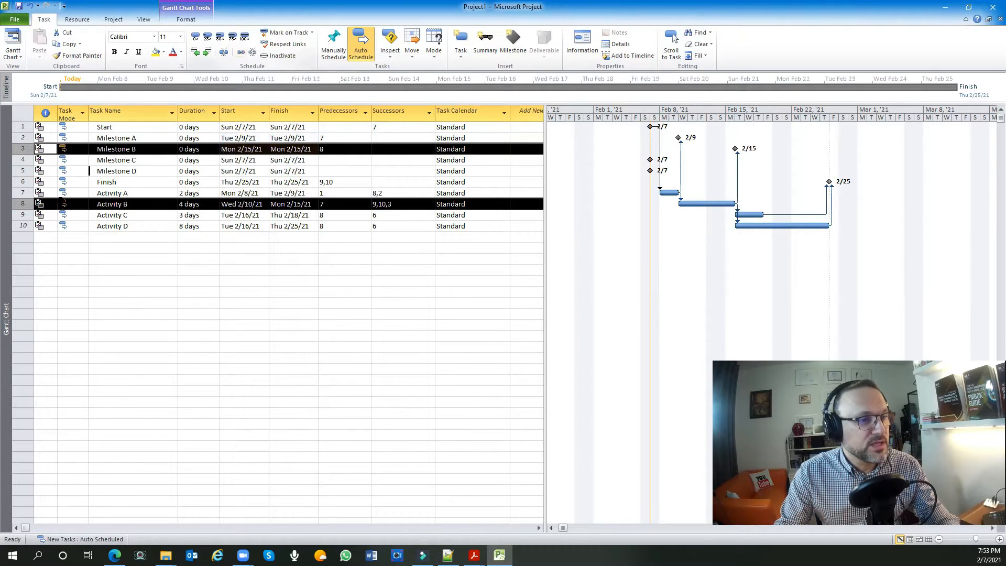
# Step: Link Activity C as the predecessor of Milestone C, and Activity D as the predecessor of Milestone D
pyautogui.click(25, 215)
pyautogui.keyDown('ctrl'); pyautogui.click(22, 159); pyautogui.keyUp('ctrl')
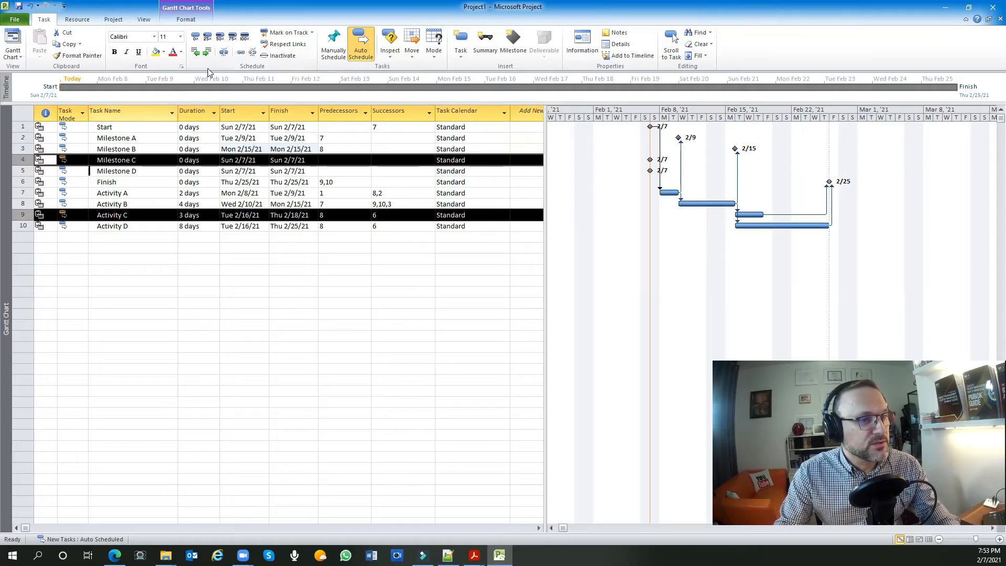
pyautogui.click(240, 53)
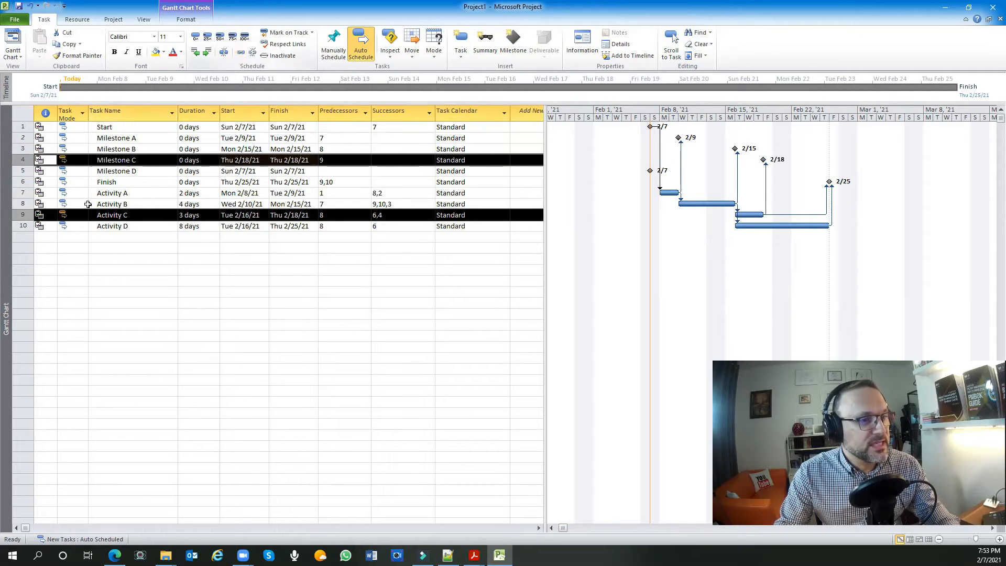
pyautogui.click(23, 226)
pyautogui.keyDown('ctrl'); pyautogui.click(25, 170); pyautogui.keyUp('ctrl')
pyautogui.click(240, 52)
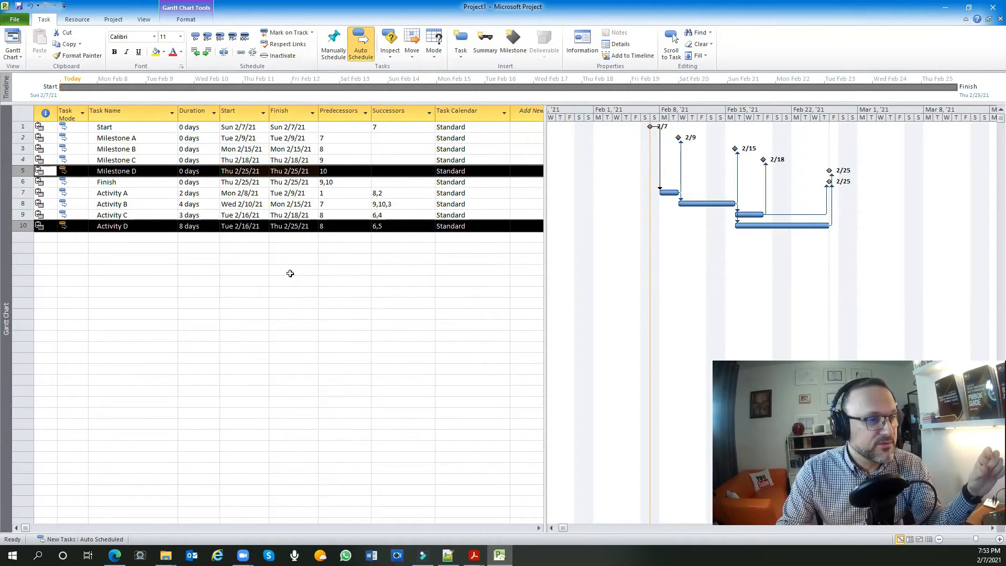
# Step: Change the font colour of the Start, Milestone A to D and Finish rows to a blue theme colour
pyautogui.click(153, 270)
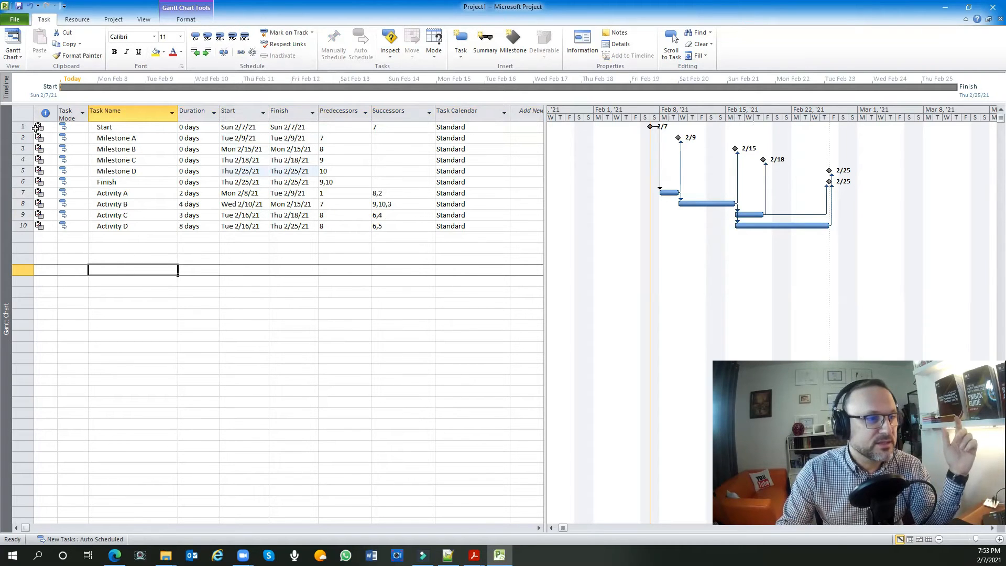
pyautogui.moveTo(22, 127); pyautogui.dragTo(22, 182)
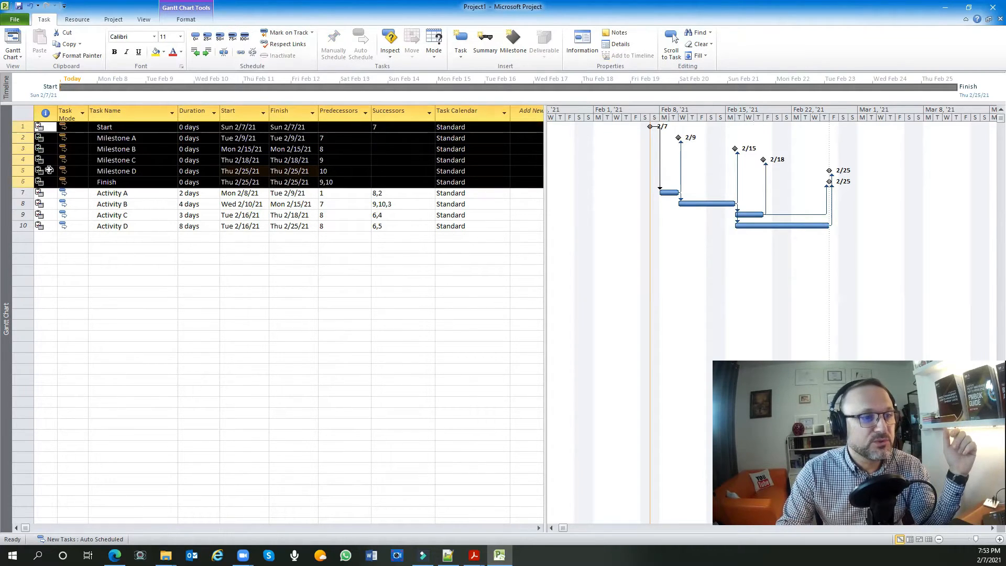
pyautogui.click(182, 53)
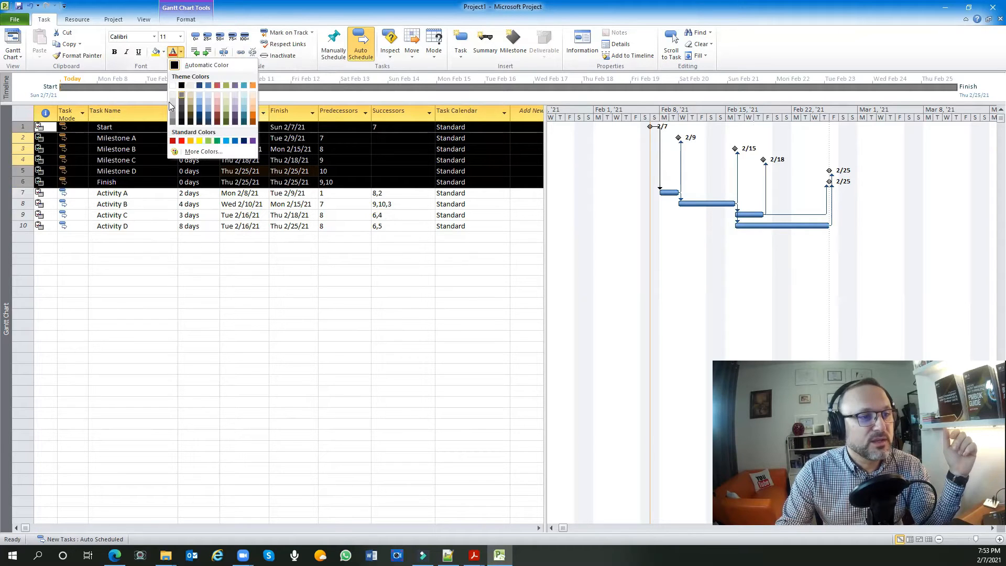
pyautogui.click(208, 95)
pyautogui.click(357, 287)
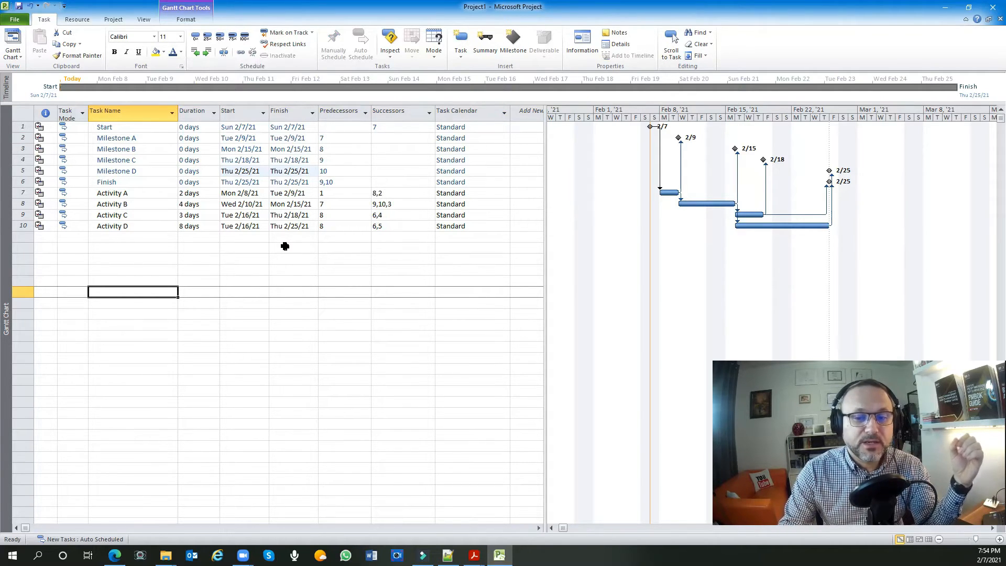
# Step: Switch from the Gantt Chart to the Resource Sheet view
pyautogui.click(170, 249)
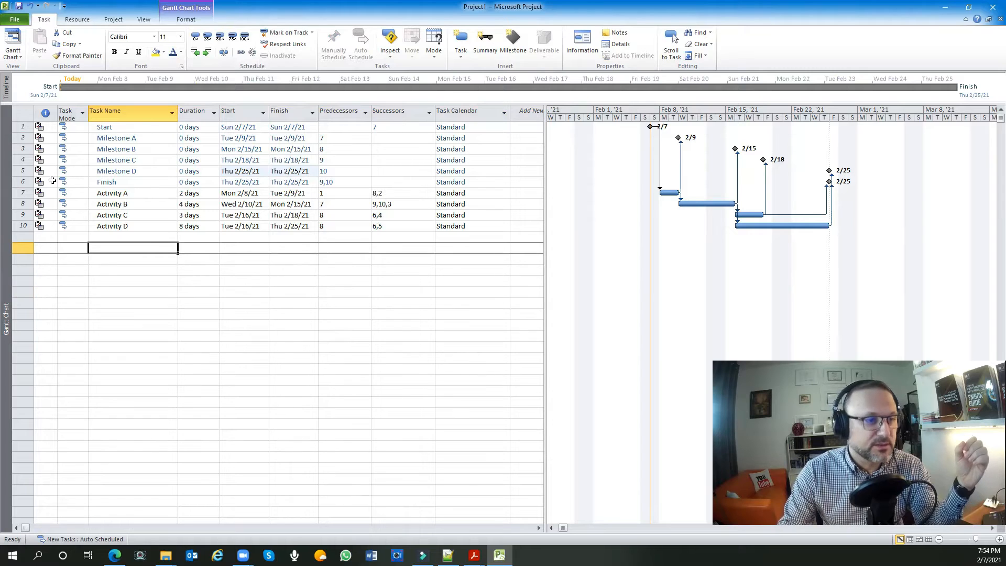
pyautogui.rightClick(7, 116)
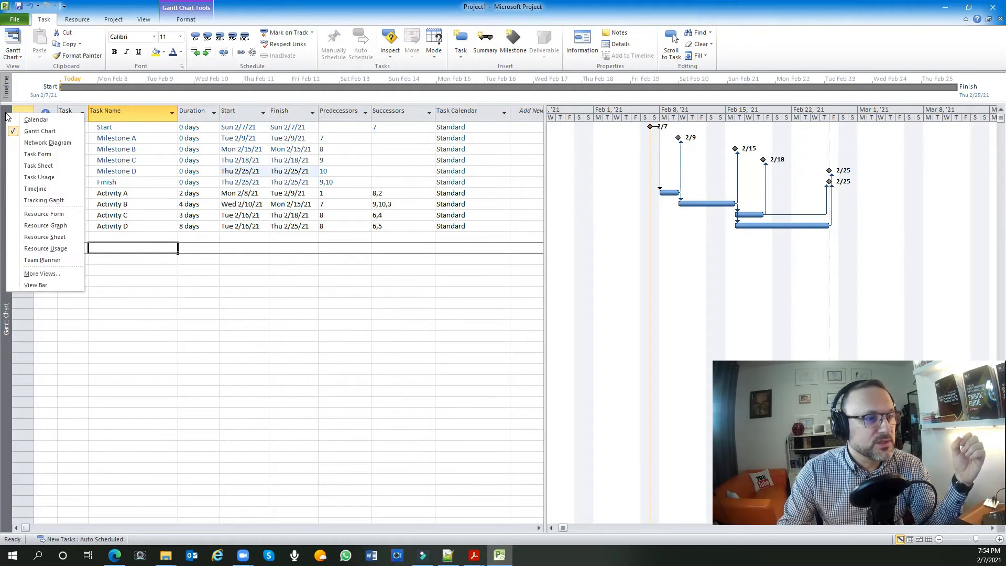
pyautogui.click(32, 237)
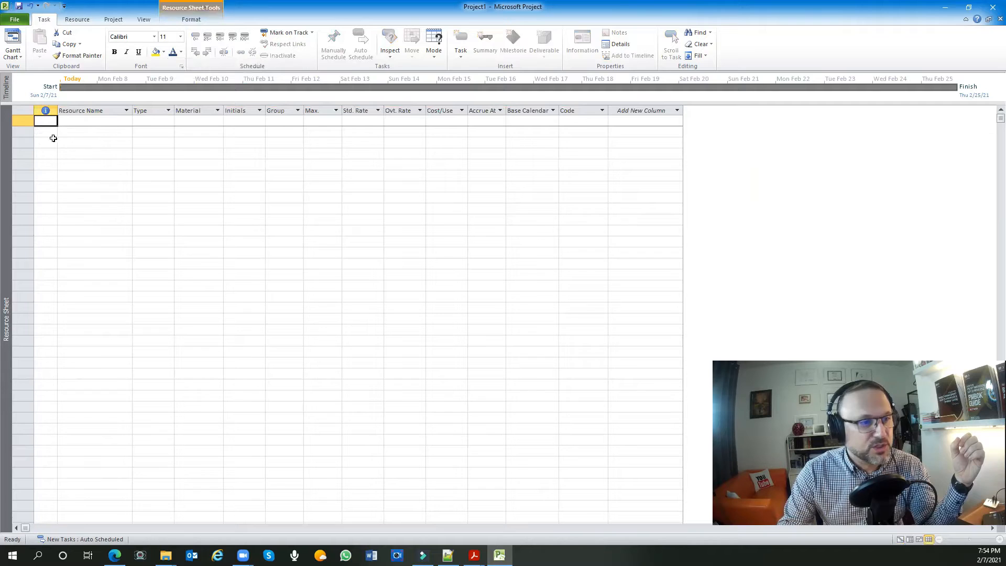
# Step: Add four resources named a, b, c and d to the resource sheet
pyautogui.click(82, 122)
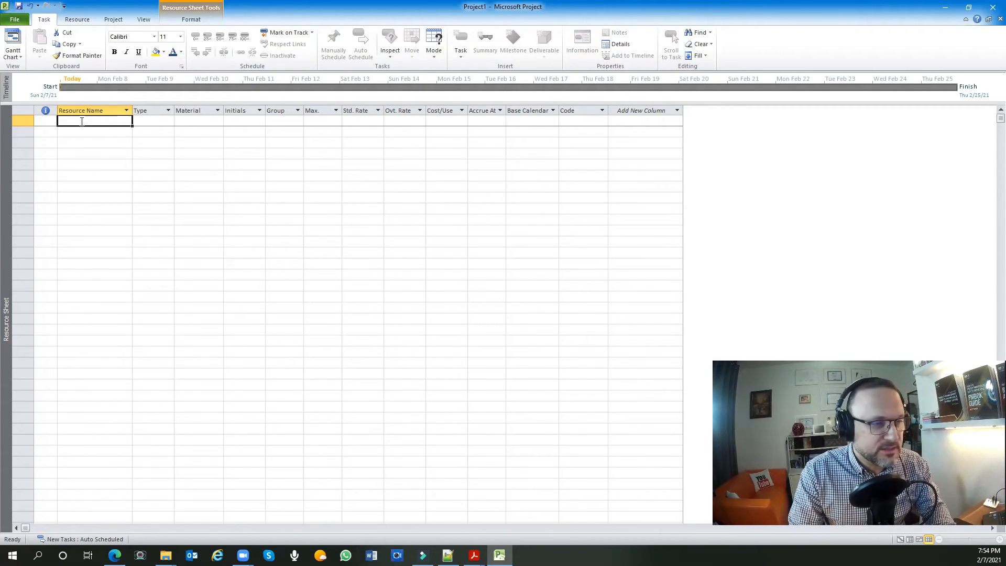
pyautogui.write('a')
pyautogui.press('Return')
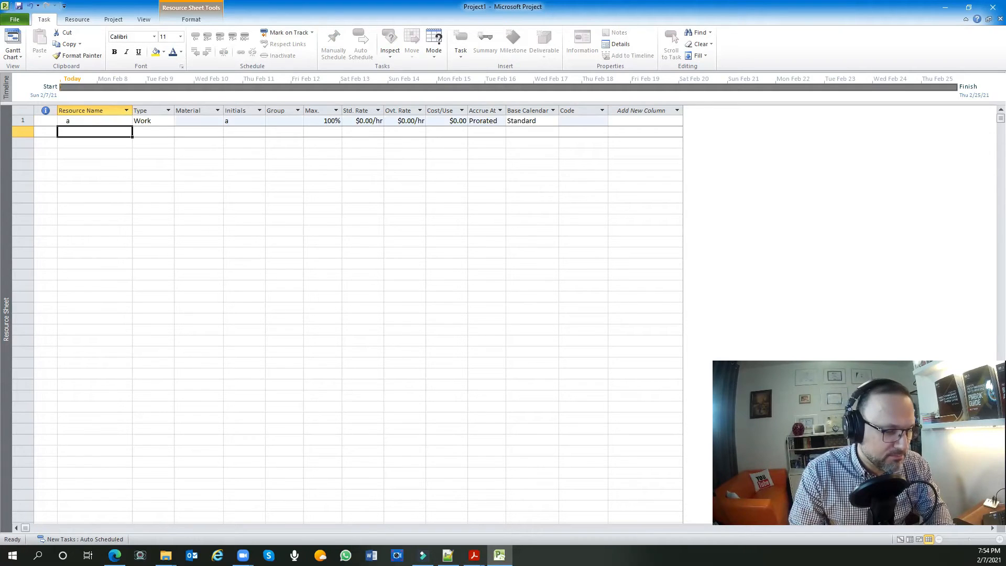
pyautogui.write('b')
pyautogui.press('Return')
pyautogui.write('c')
pyautogui.press('Return')
pyautogui.write('d')
pyautogui.press('Return')
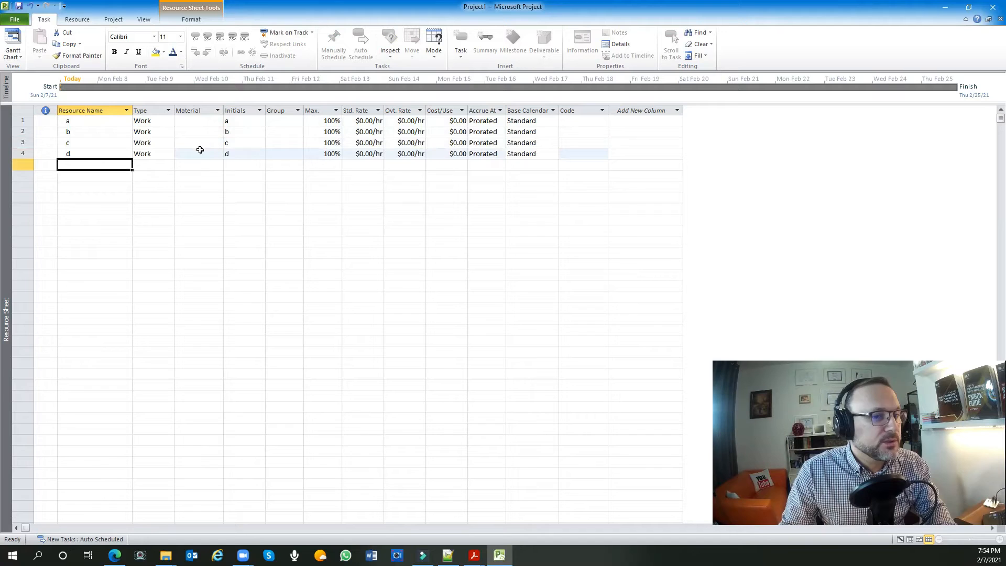
# Step: Set the standard rate of resources a, b, c and d to $50.00/hr each
pyautogui.click(362, 120)
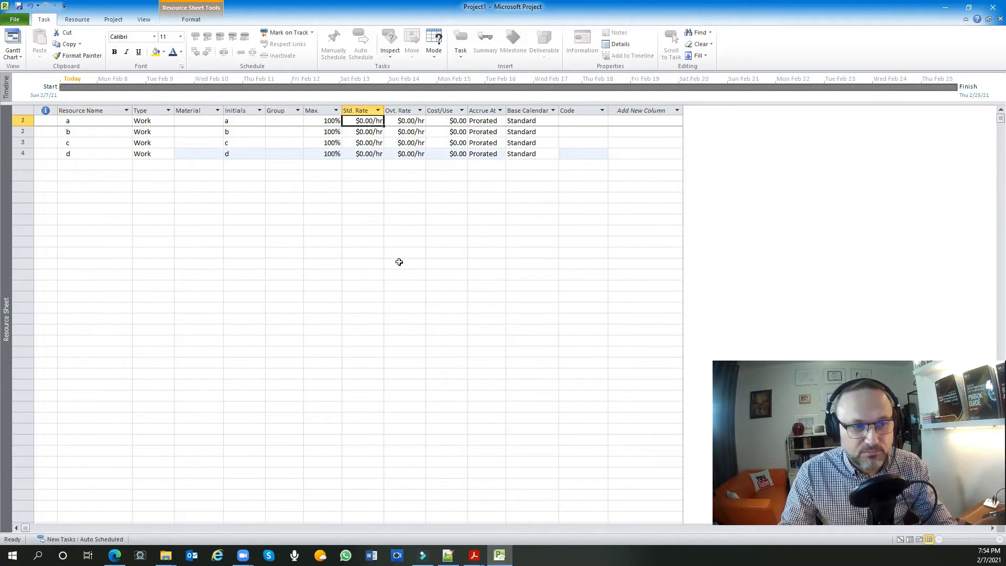
pyautogui.write('50')
pyautogui.press('Return')
pyautogui.write('50')
pyautogui.press('Return')
pyautogui.write('50')
pyautogui.press('Return')
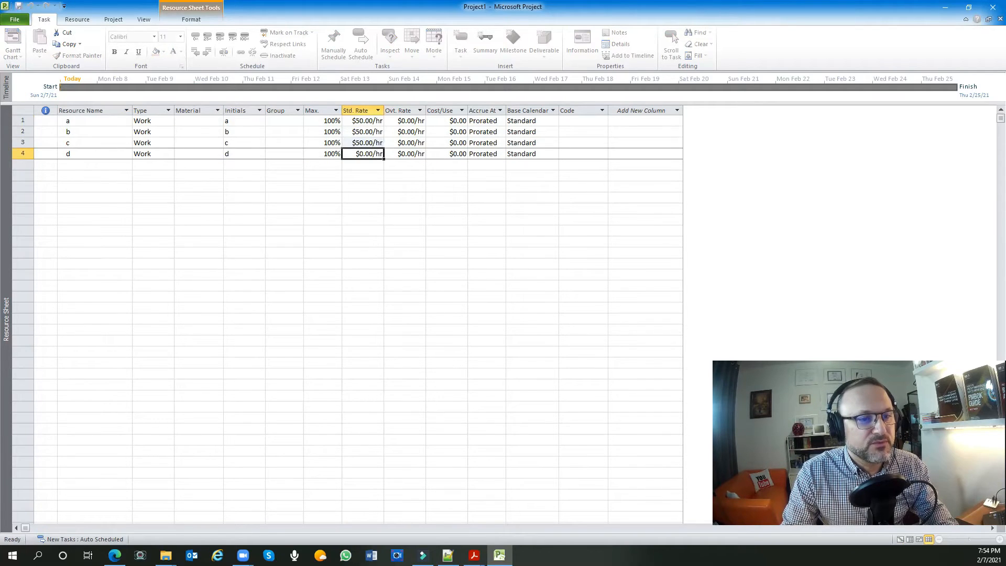
pyautogui.write('50')
pyautogui.press('Return')
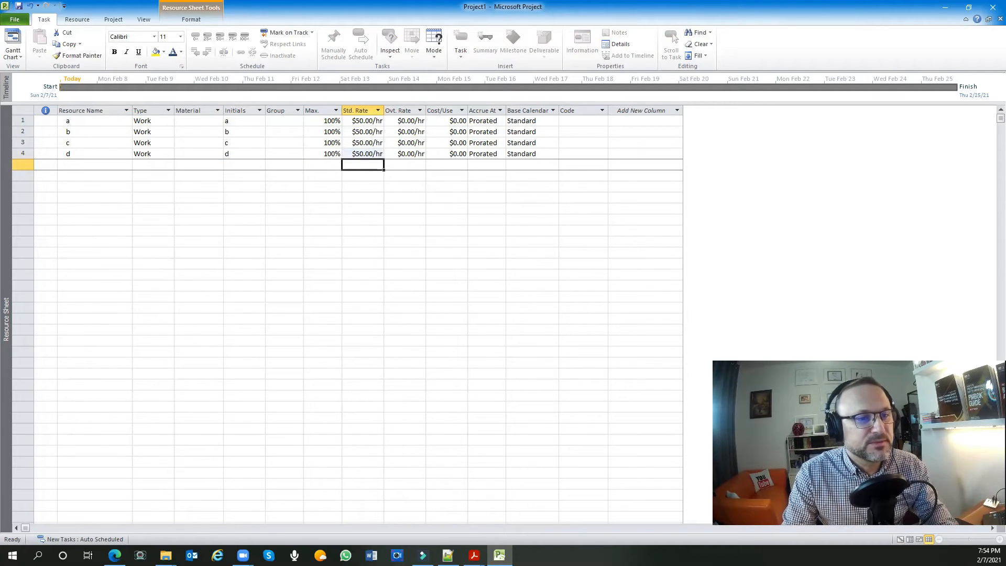
# Step: Set the overtime rate of resources a, b, c and d to $70.00/hr each
pyautogui.press('Right')
pyautogui.press('Up')
pyautogui.press('Up')
pyautogui.press('Up')
pyautogui.press('Up')
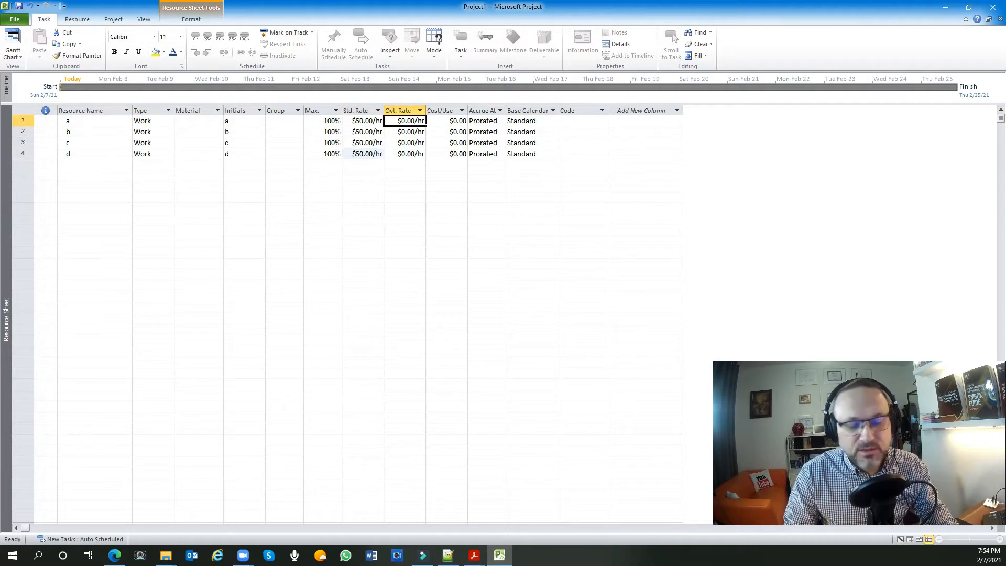
pyautogui.write('70')
pyautogui.press('Return')
pyautogui.write('70')
pyautogui.press('Return')
pyautogui.write('70')
pyautogui.press('Return')
pyautogui.write('70')
pyautogui.press('Return')
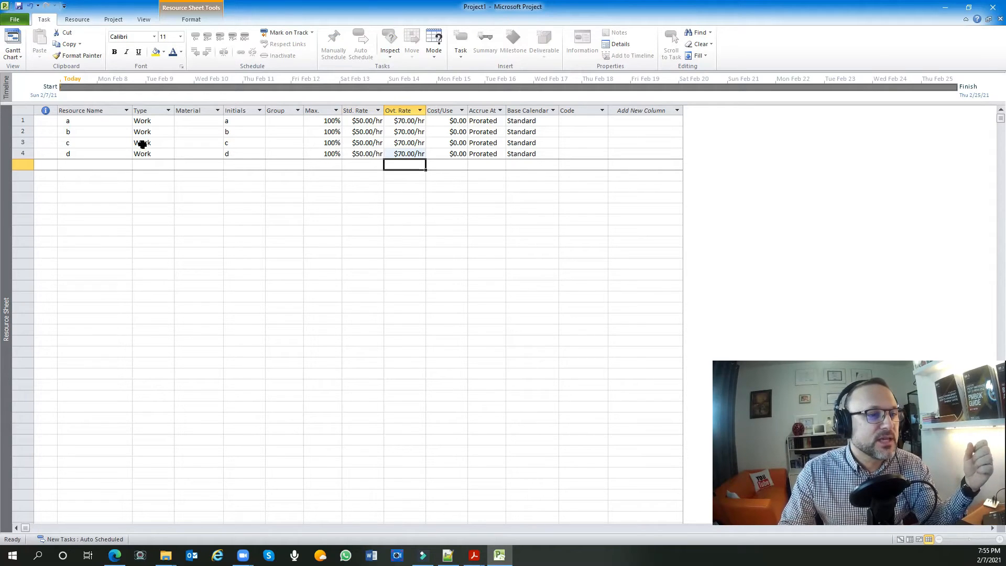
# Step: Add four more resources named AA, BB, CC and DD below resource d
pyautogui.click(147, 166)
pyautogui.click(106, 169)
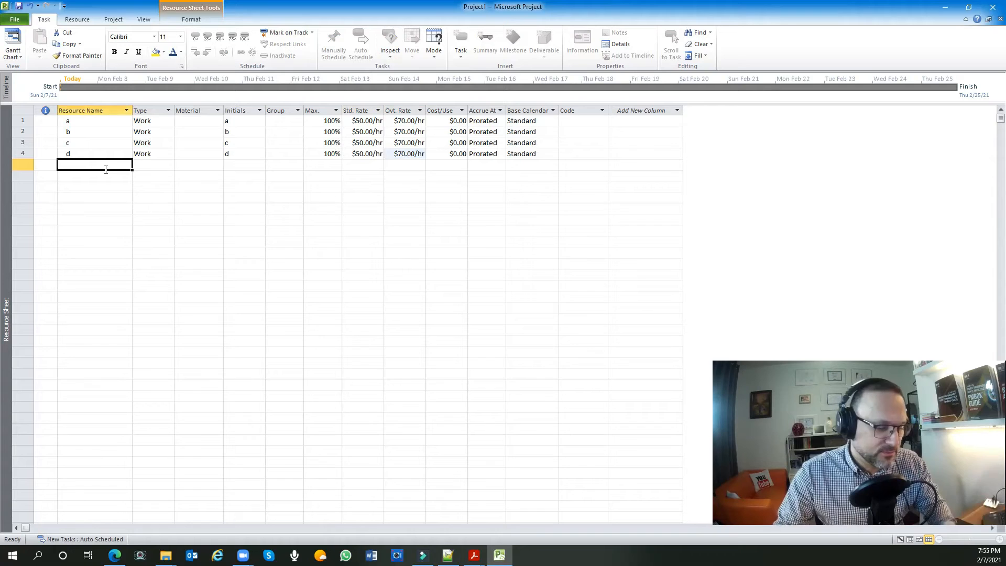
pyautogui.write('AA')
pyautogui.press('Return')
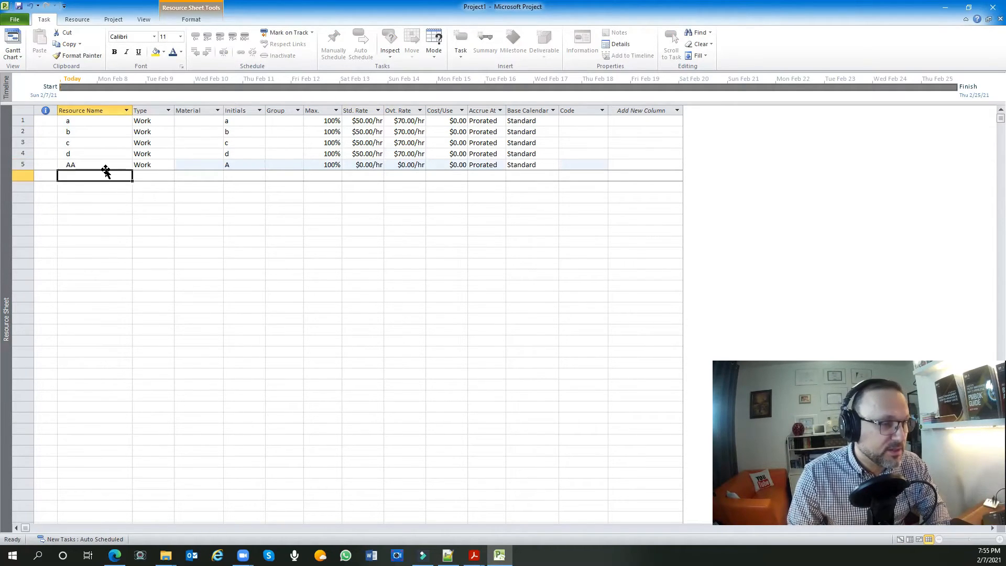
pyautogui.write('BB')
pyautogui.press('Return')
pyautogui.write('CC')
pyautogui.press('Return')
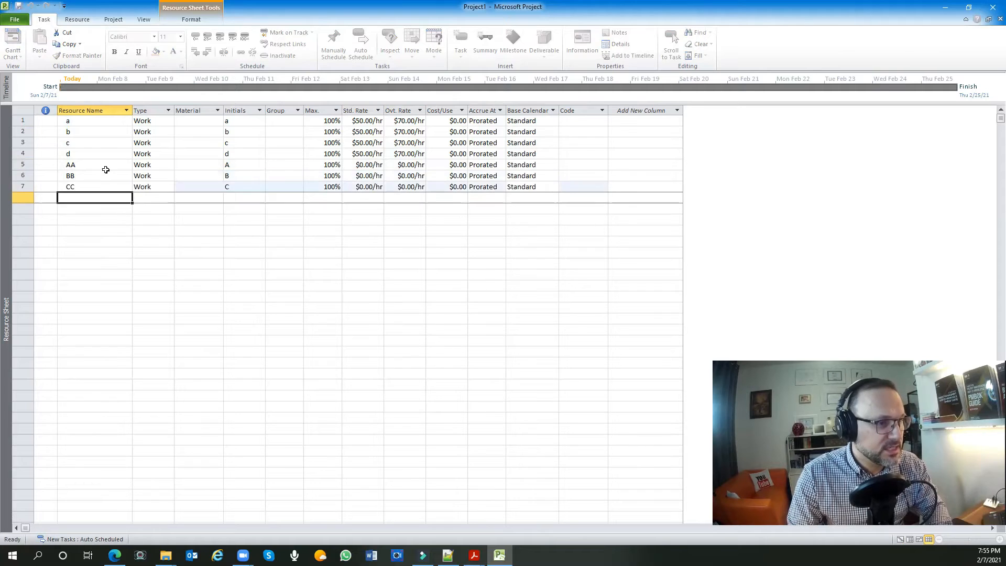
pyautogui.write('DD')
pyautogui.press('Return')
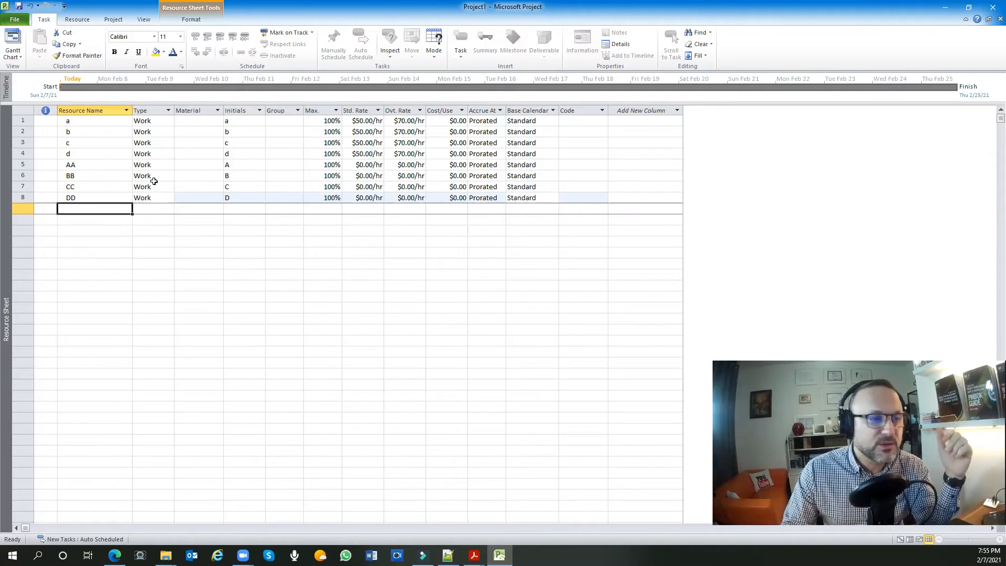
# Step: Change the resource type of AA, BB, CC and DD to Material
pyautogui.click(91, 176)
pyautogui.click(99, 166)
pyautogui.click(156, 165)
pyautogui.click(165, 166)
pyautogui.click(159, 183)
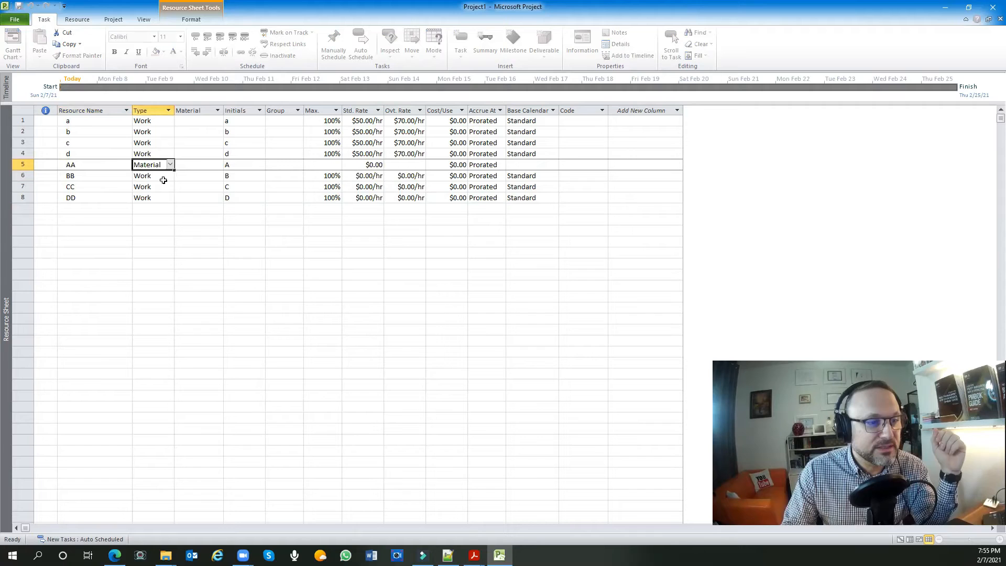
pyautogui.click(166, 178)
pyautogui.click(166, 178)
pyautogui.click(165, 193)
pyautogui.click(166, 187)
pyautogui.click(166, 188)
pyautogui.click(160, 205)
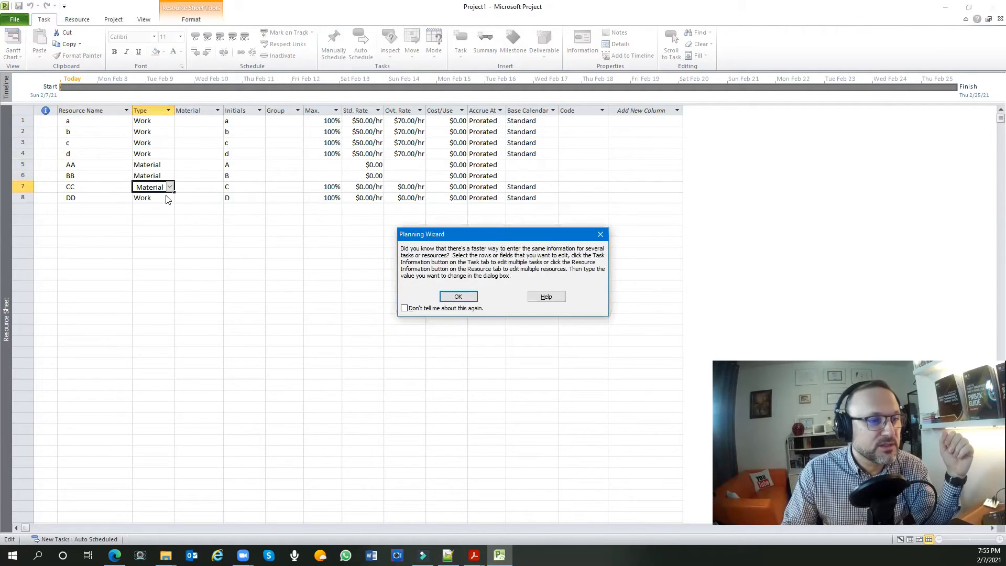
pyautogui.click(461, 297)
pyautogui.click(144, 199)
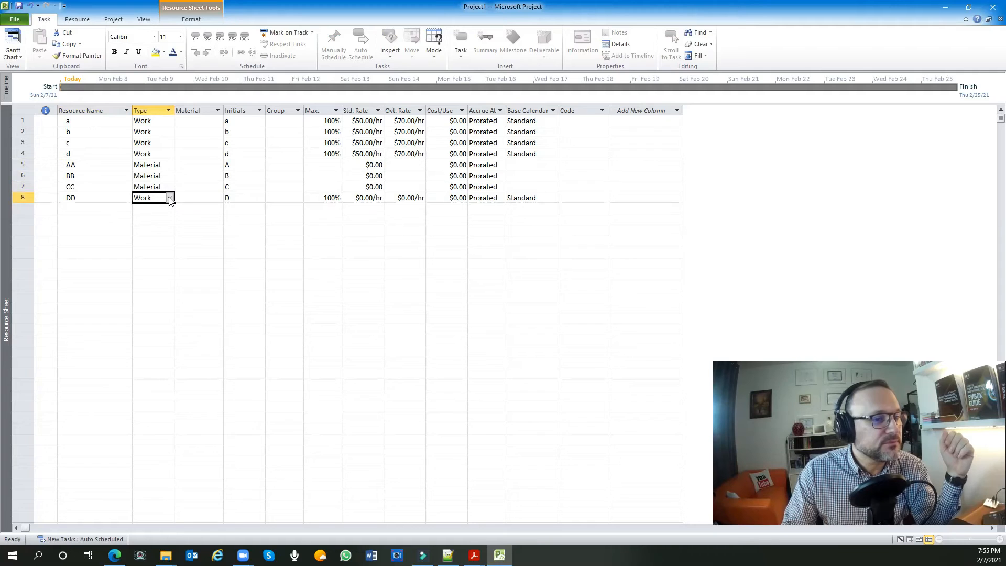
pyautogui.click(144, 200)
pyautogui.click(153, 215)
pyautogui.click(283, 231)
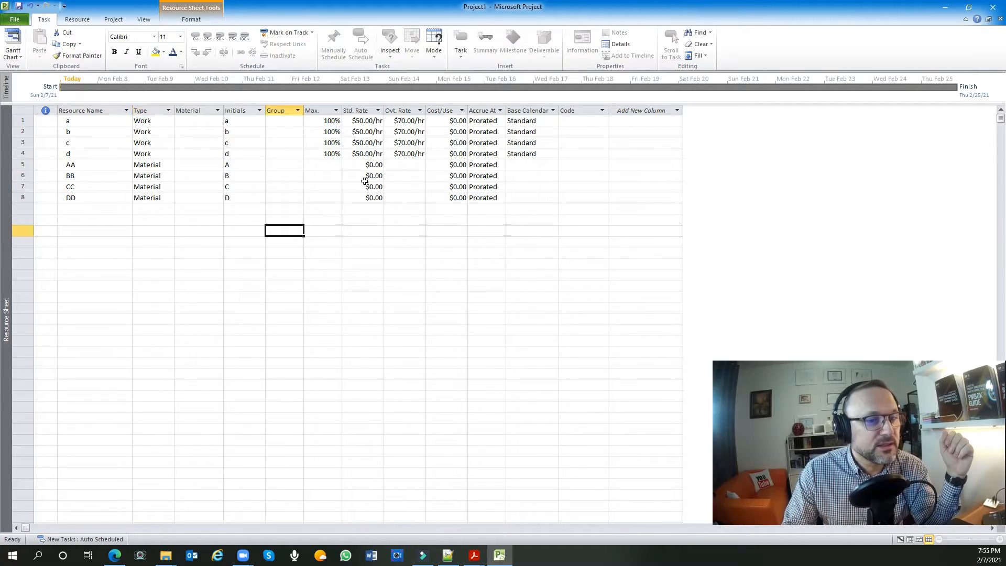
# Step: Set the standard rates of the material resources: AA $100.00, BB $1,000.00, CC $50.00 and DD $500.00
pyautogui.click(370, 165)
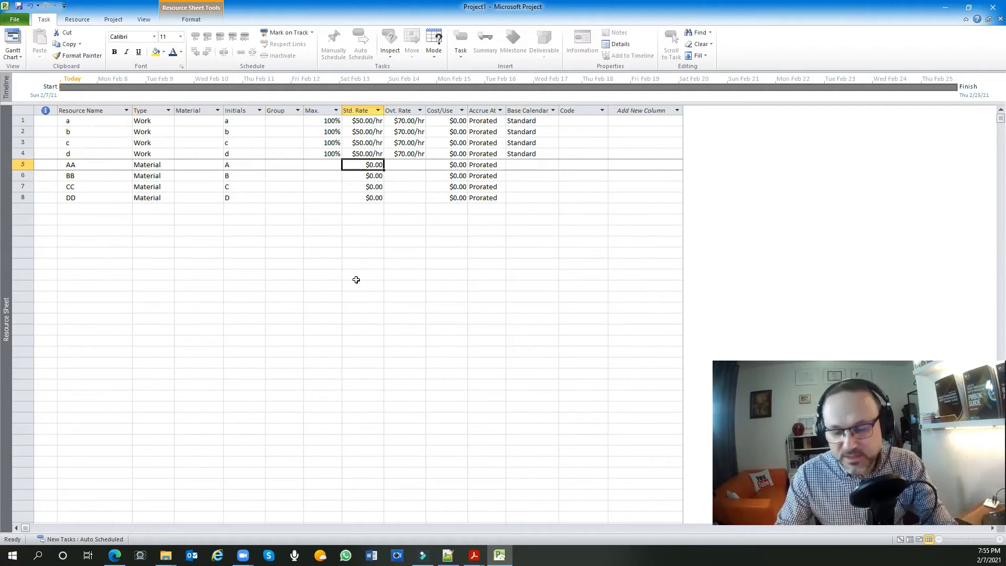
pyautogui.write('100')
pyautogui.press('Return')
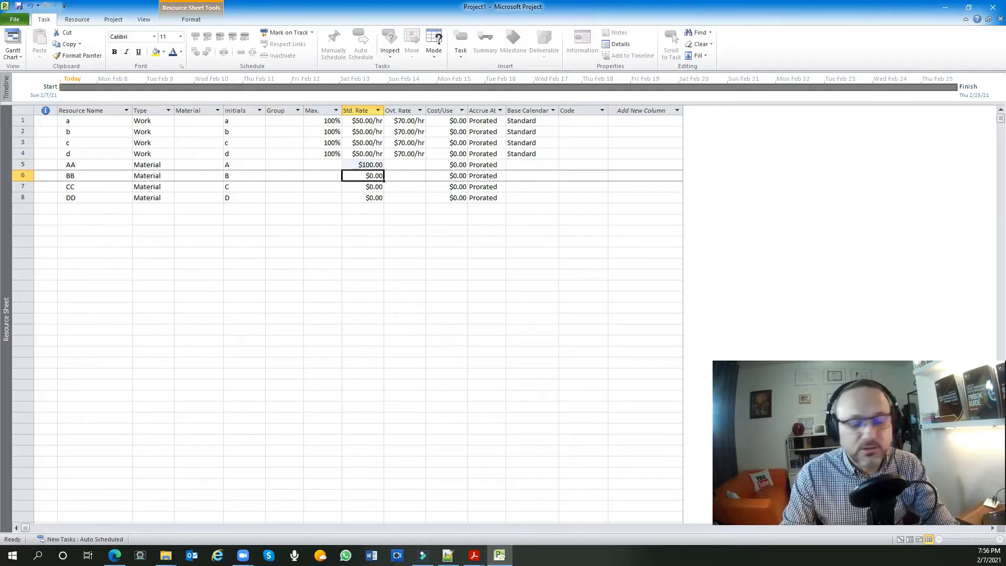
pyautogui.write('1,000')
pyautogui.press('Return')
pyautogui.write('50')
pyautogui.press('Return')
pyautogui.write('0')
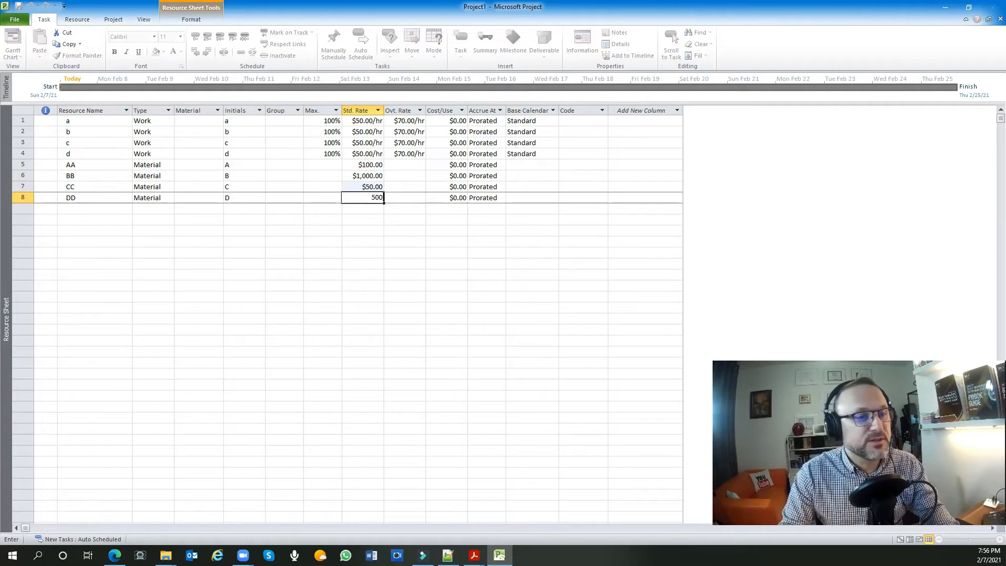
pyautogui.write('0.0')
pyautogui.press('Return')
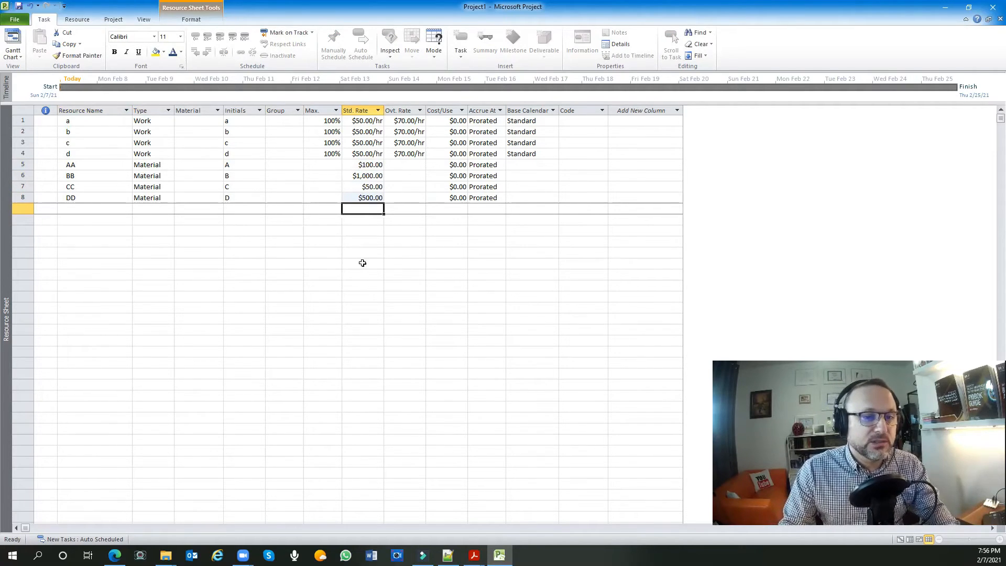
# Step: Set the cost accrual of material resources AA, BB, CC and DD to Start
pyautogui.click(486, 163)
pyautogui.click(504, 166)
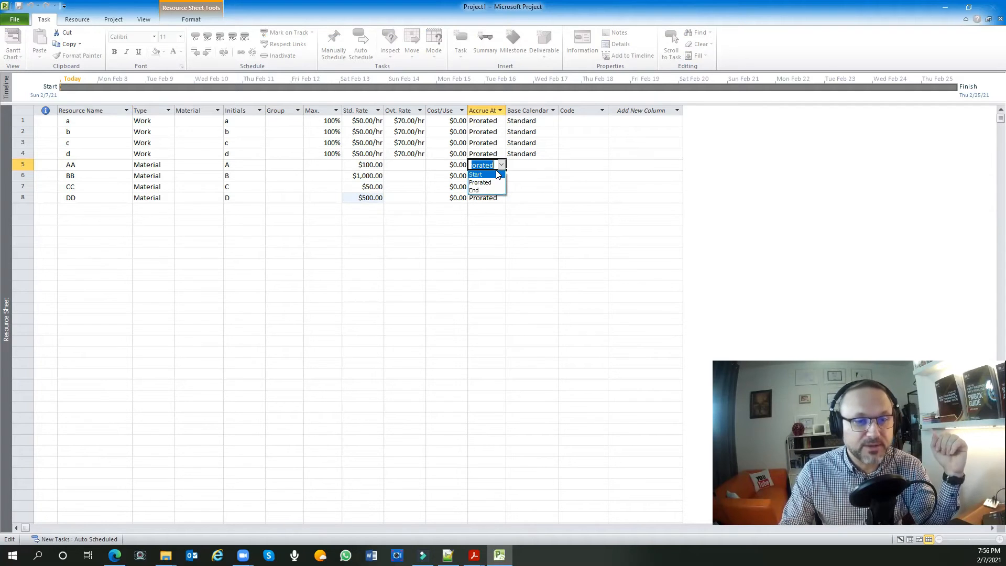
pyautogui.click(494, 174)
pyautogui.click(496, 175)
pyautogui.click(501, 175)
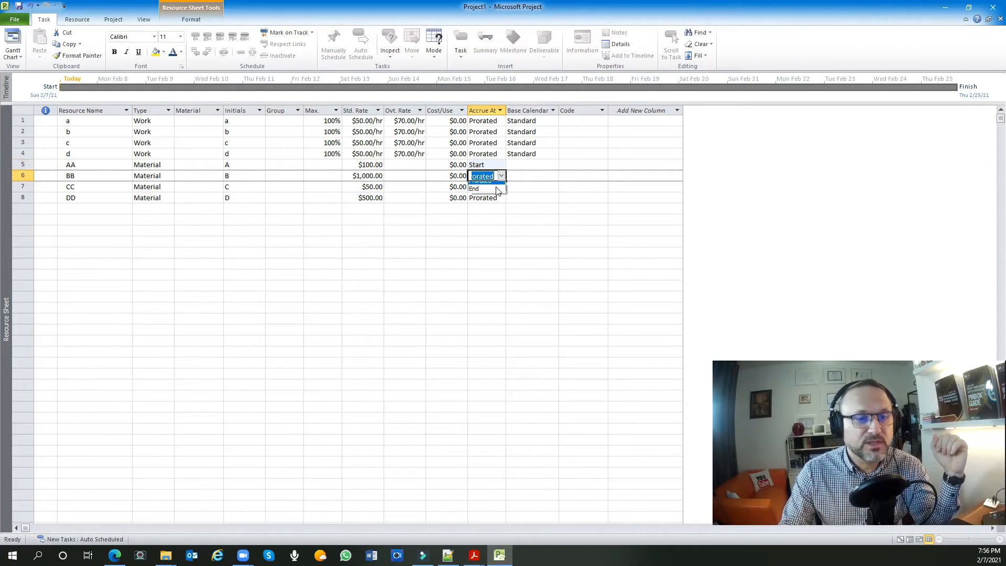
pyautogui.click(503, 187)
pyautogui.click(503, 187)
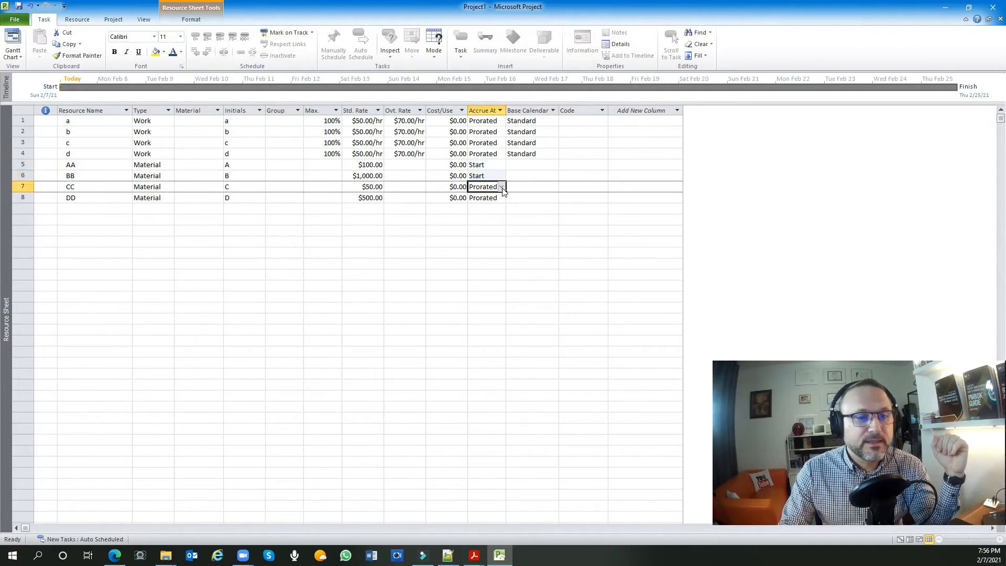
pyautogui.click(502, 187)
pyautogui.click(493, 196)
pyautogui.click(490, 198)
pyautogui.click(502, 197)
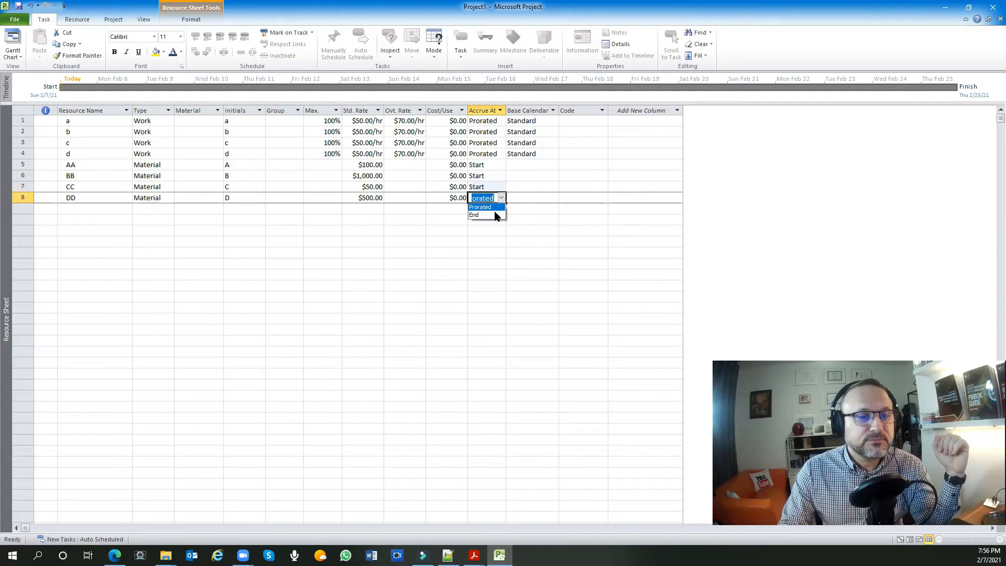
pyautogui.click(480, 207)
pyautogui.click(332, 231)
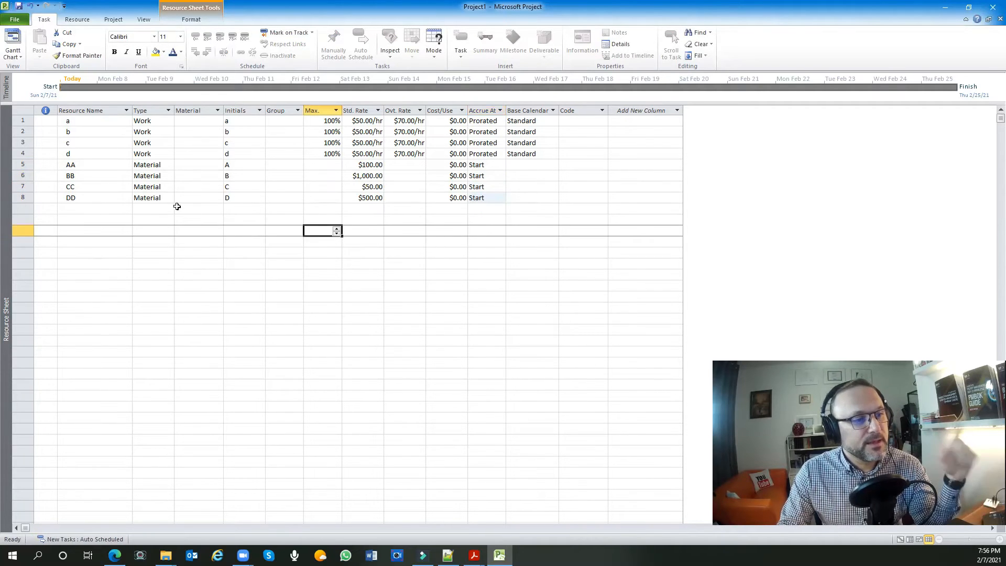
# Step: Return to the Gantt Chart view and assign resources a and AA to Activity A
pyautogui.rightClick(6, 109)
pyautogui.click(24, 127)
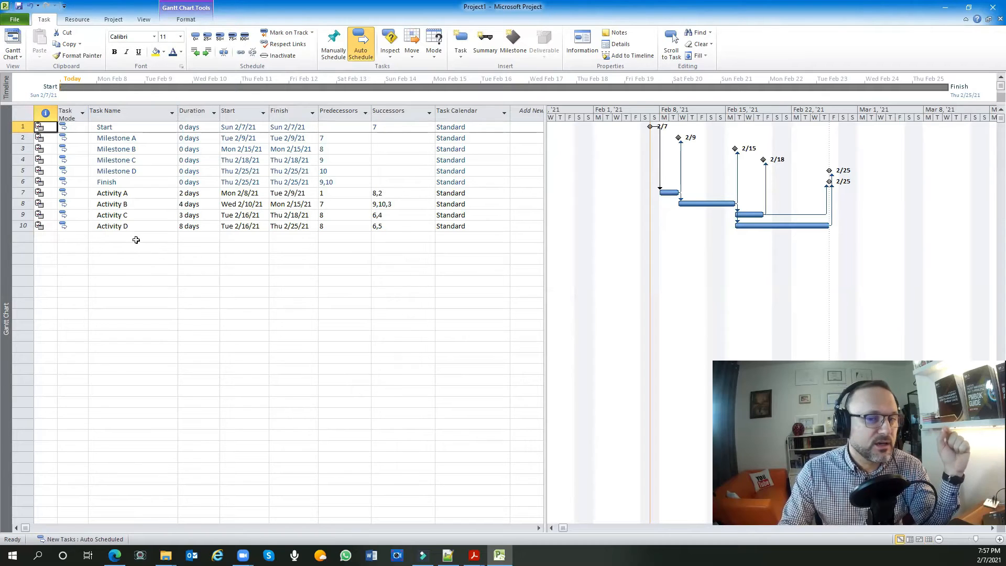
pyautogui.click(140, 194)
pyautogui.doubleClick(152, 194)
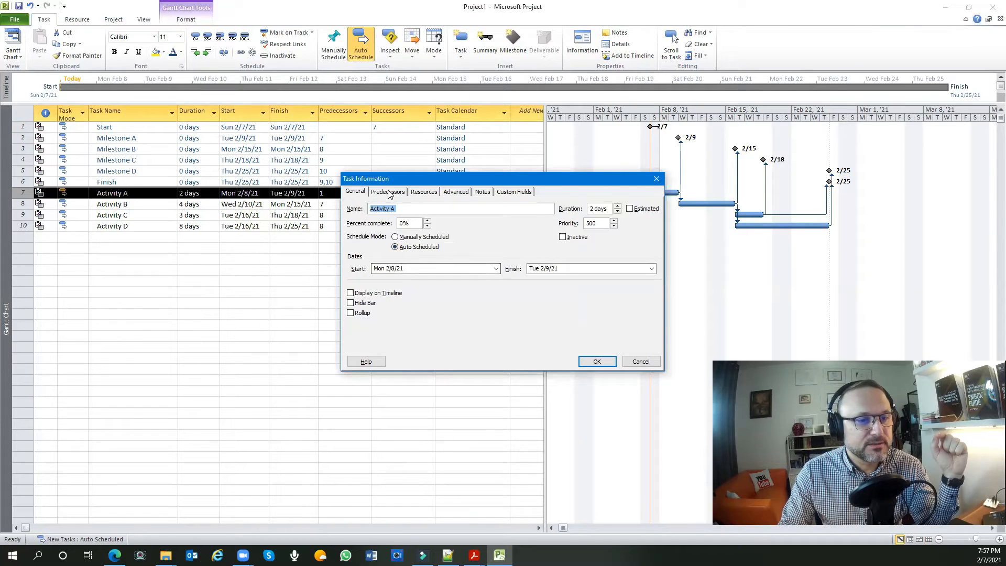
pyautogui.click(387, 191)
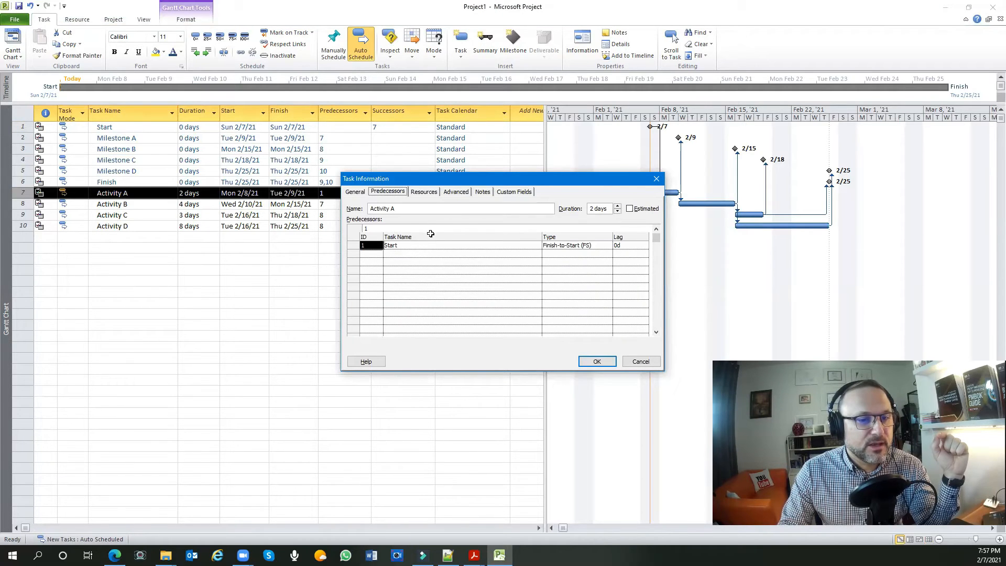
pyautogui.click(423, 192)
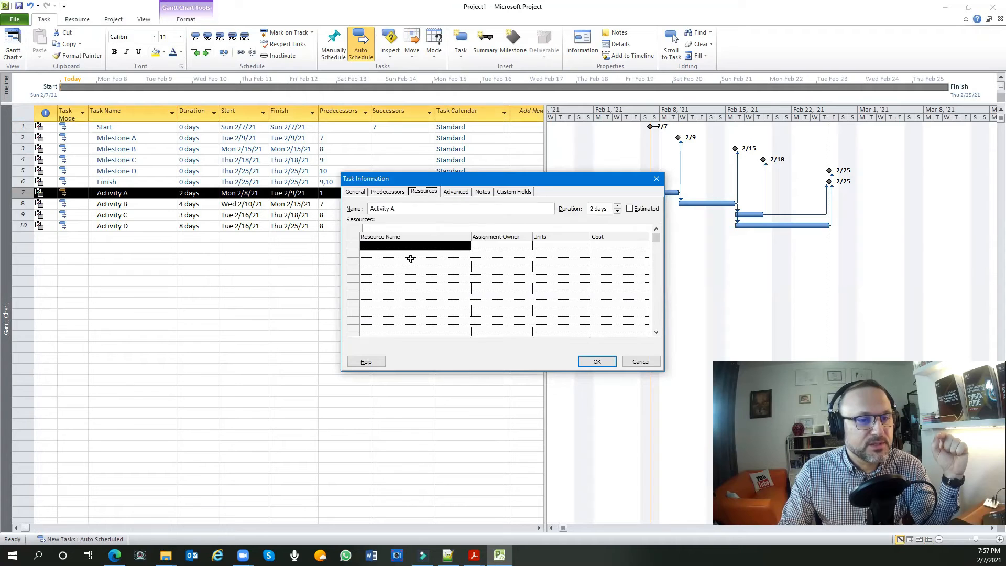
pyautogui.click(467, 245)
pyautogui.click(466, 246)
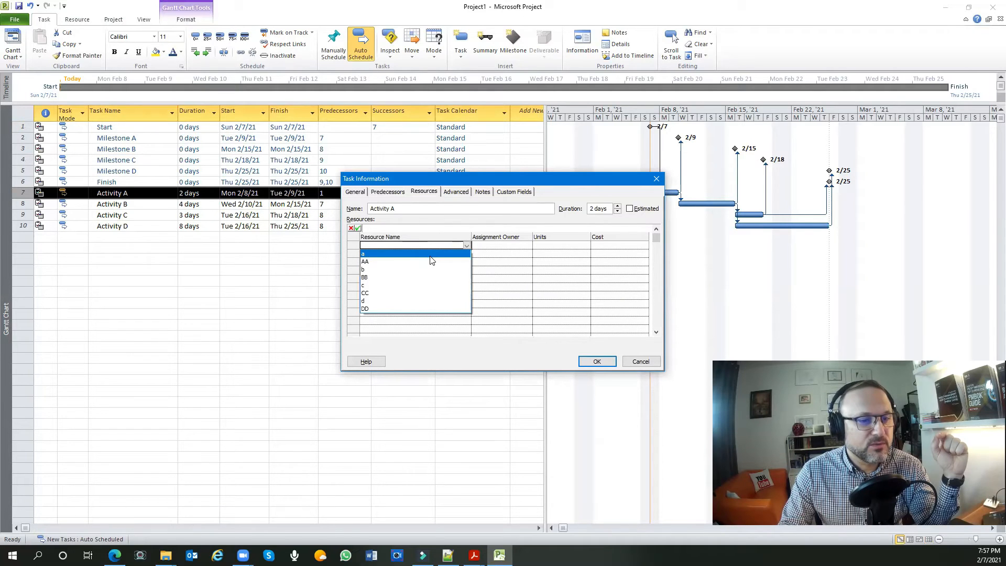
pyautogui.click(431, 253)
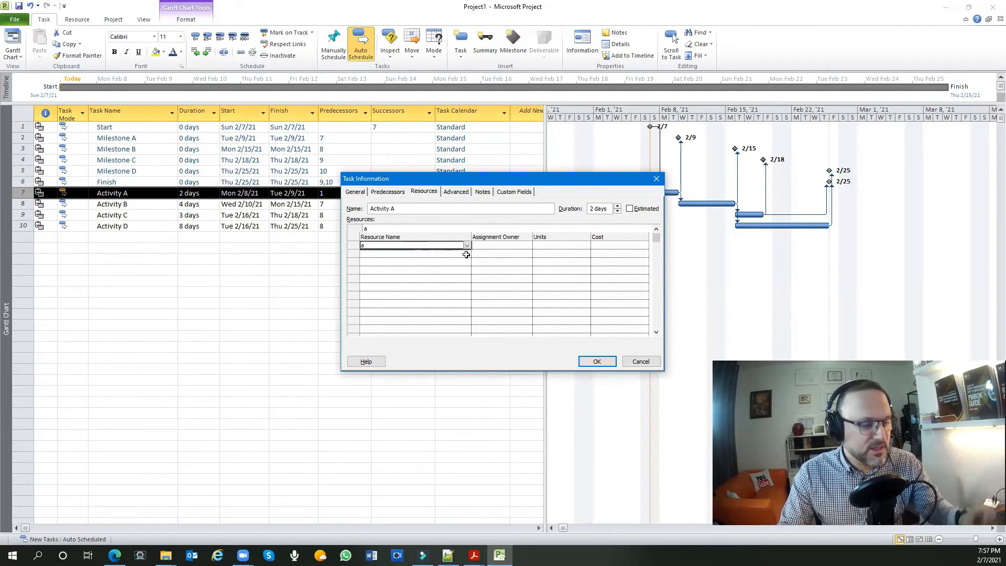
pyautogui.click(466, 255)
pyautogui.click(467, 256)
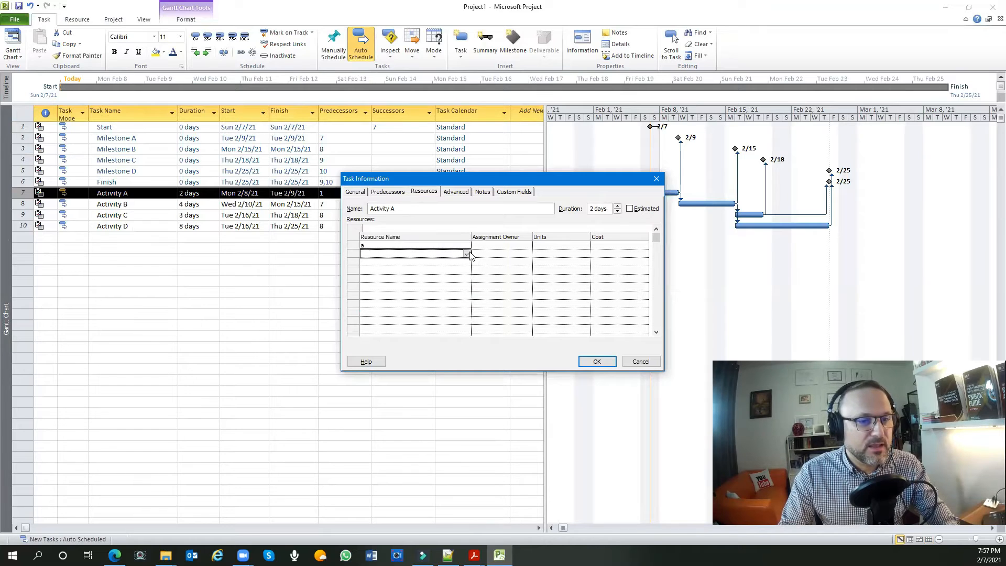
pyautogui.click(427, 274)
pyautogui.click(439, 277)
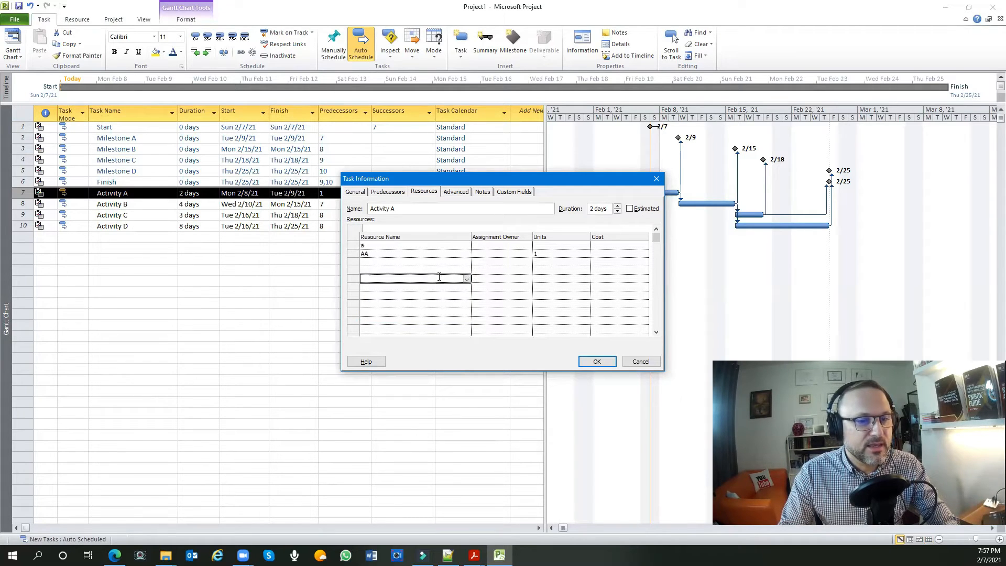
pyautogui.click(598, 361)
# Step: Assign resources b and BB to Activity B
pyautogui.click(134, 206)
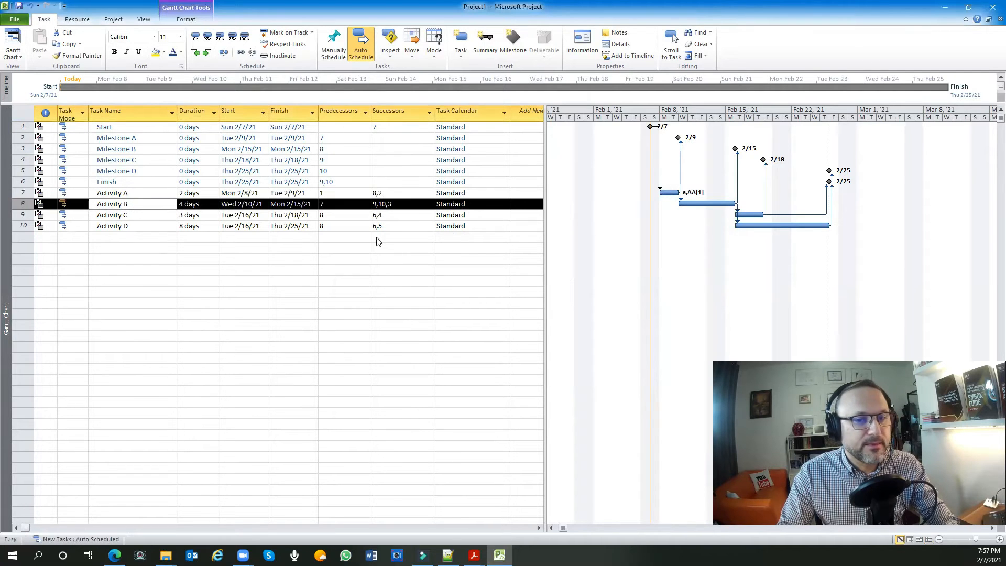
pyautogui.hotkey('shift', 'F2')
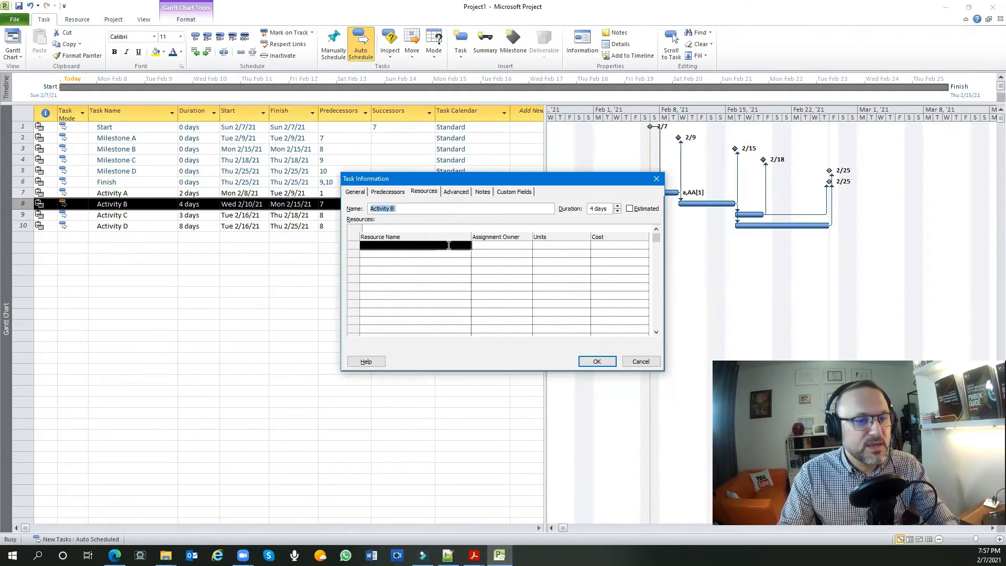
pyautogui.click(452, 246)
pyautogui.click(466, 245)
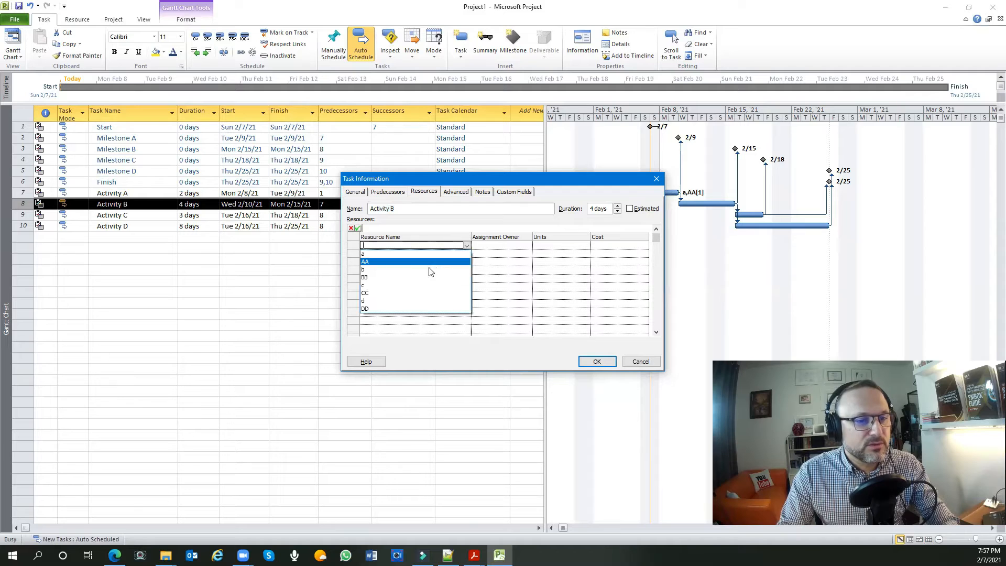
pyautogui.click(430, 270)
pyautogui.click(469, 253)
pyautogui.click(468, 254)
pyautogui.click(443, 286)
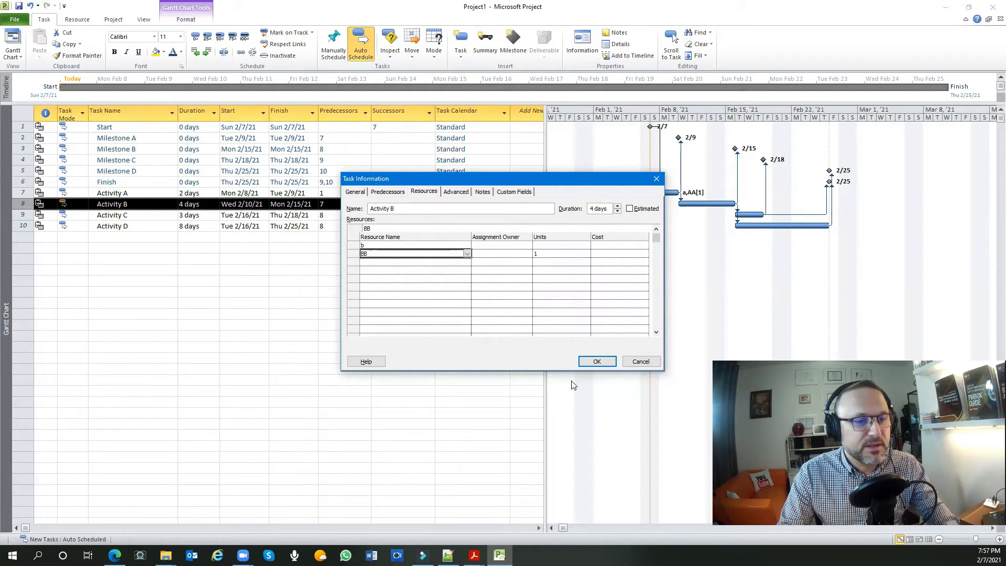
pyautogui.click(597, 362)
# Step: Assign resources c and CC to Activity C
pyautogui.click(147, 215)
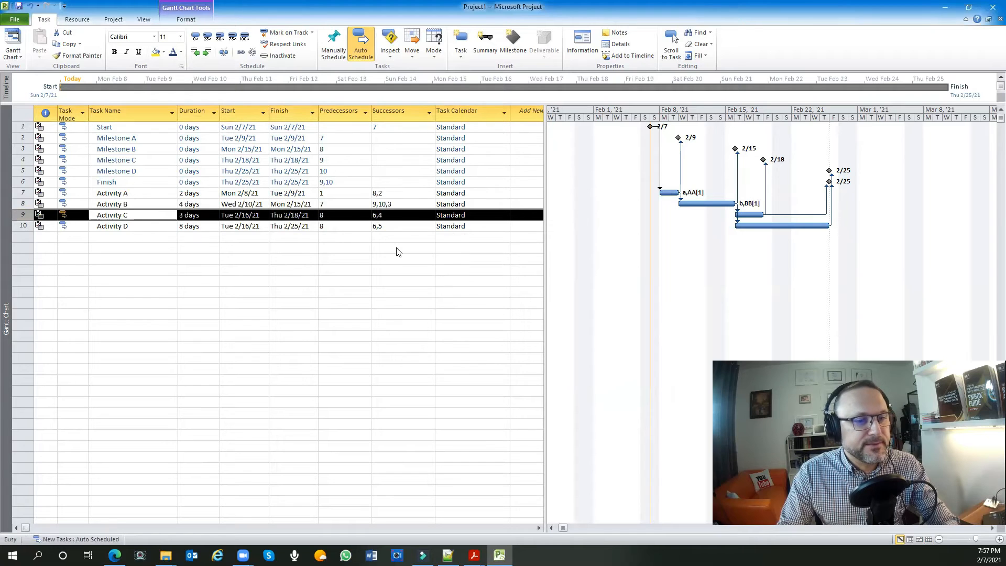
pyautogui.hotkey('shift', 'F2')
pyautogui.click(461, 245)
pyautogui.click(466, 245)
pyautogui.click(414, 286)
pyautogui.click(461, 254)
pyautogui.click(466, 254)
pyautogui.click(424, 301)
pyautogui.click(597, 361)
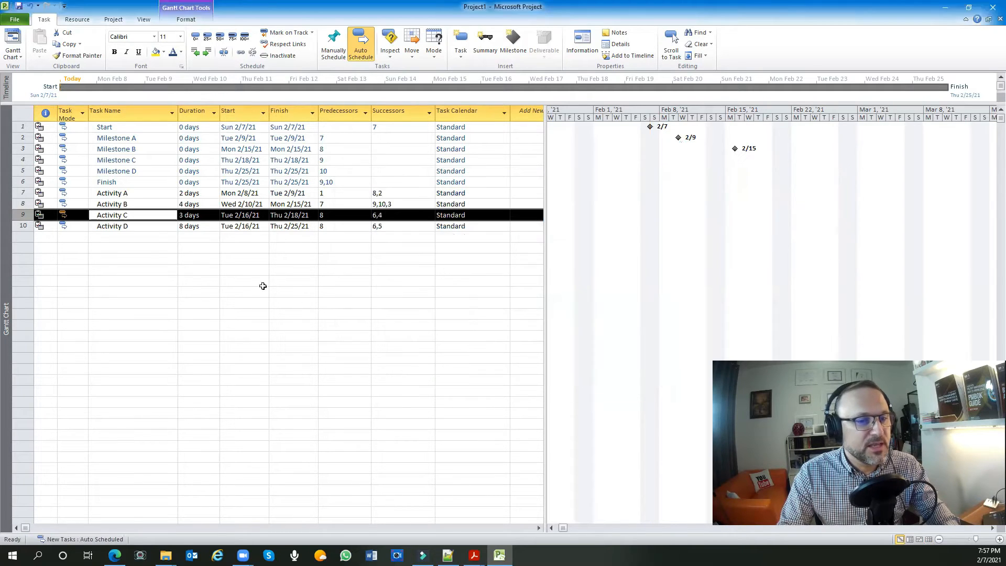
# Step: Assign resources d and DD to Activity D
pyautogui.click(148, 226)
pyautogui.hotkey('shift', 'F2')
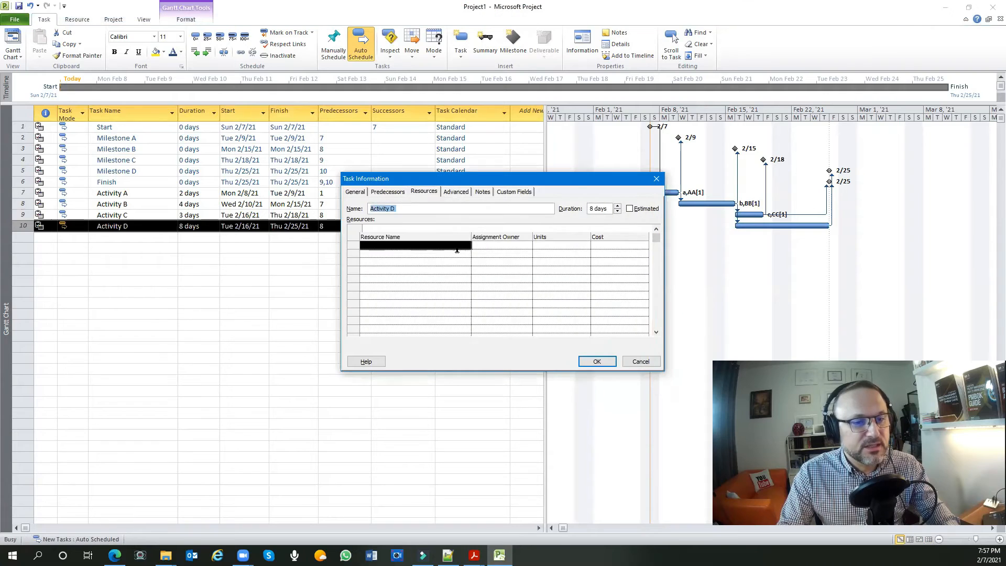
pyautogui.click(470, 244)
pyautogui.click(466, 244)
pyautogui.click(466, 246)
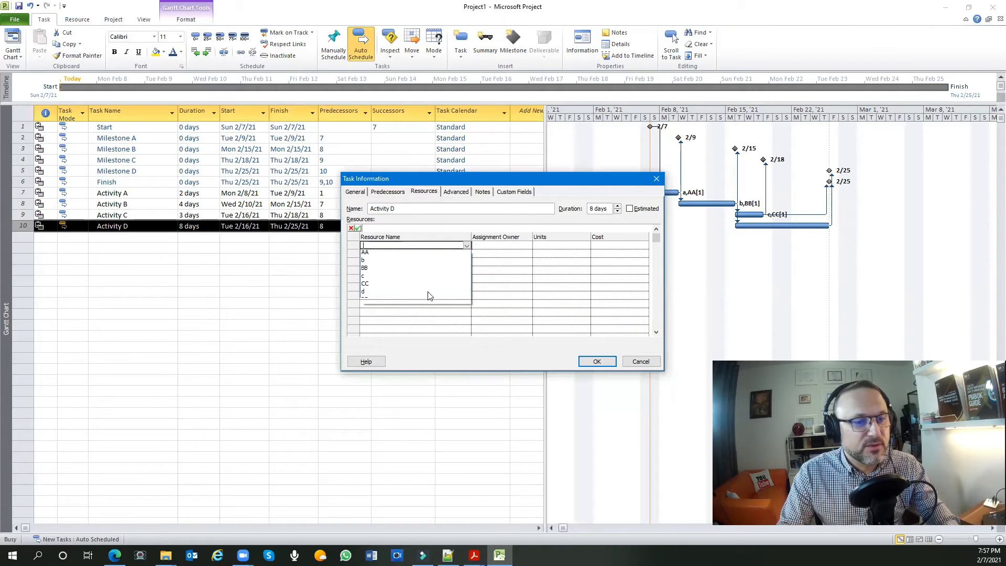
pyautogui.click(420, 302)
pyautogui.click(445, 255)
pyautogui.click(466, 253)
pyautogui.click(433, 317)
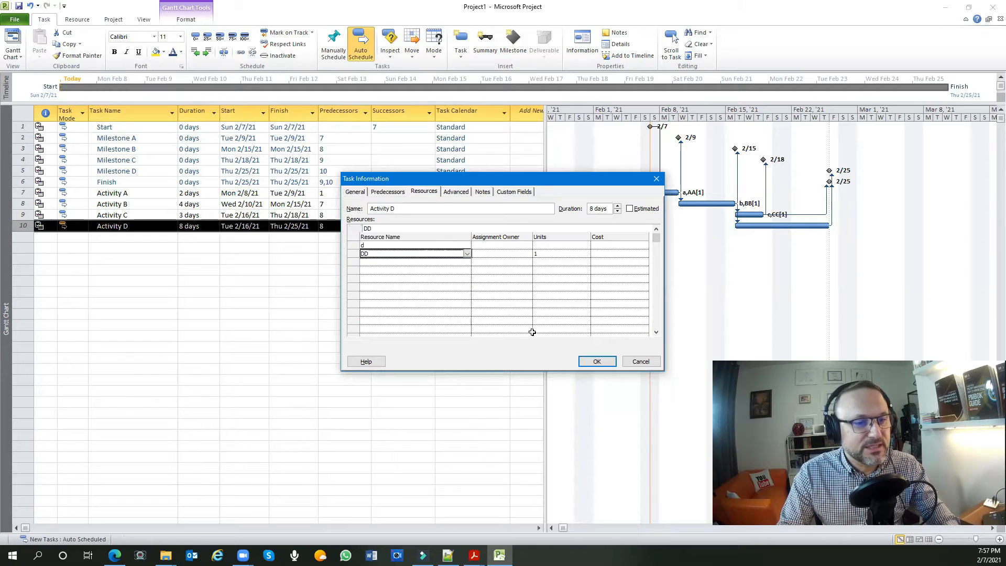
pyautogui.click(593, 362)
pyautogui.click(169, 269)
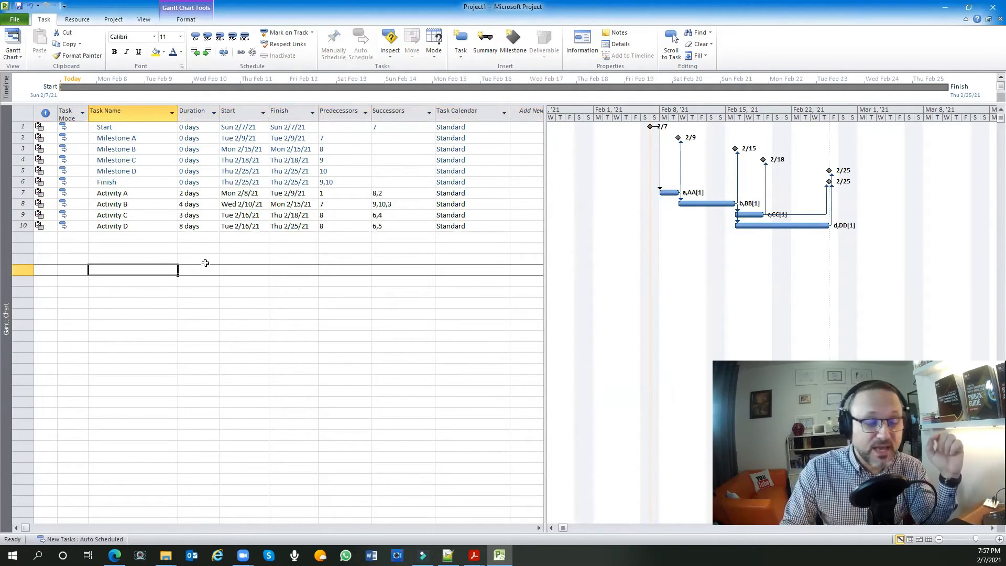
# Step: Assign resources a and d to Activity B in addition to its existing resources b and BB
pyautogui.click(136, 205)
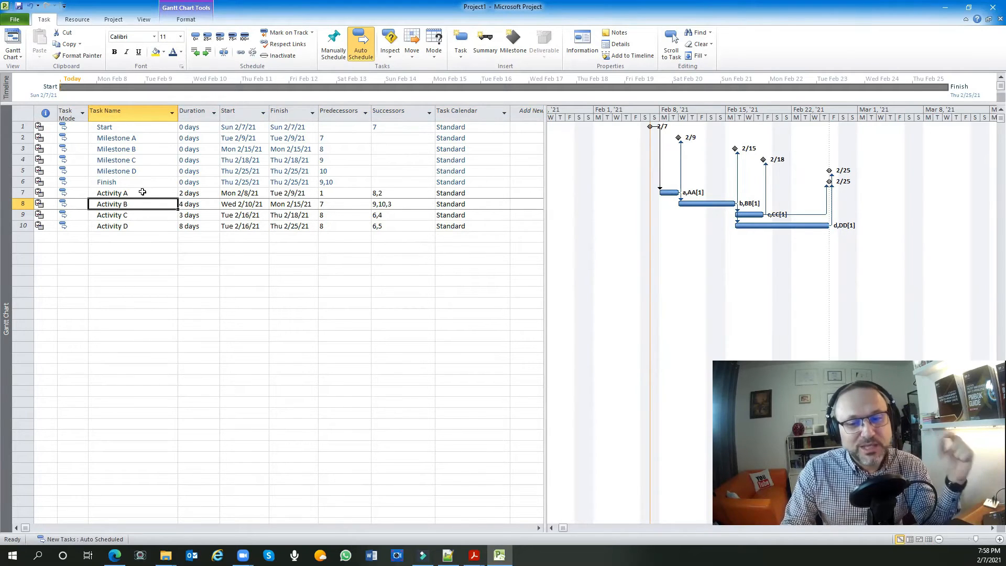
pyautogui.doubleClick(151, 205)
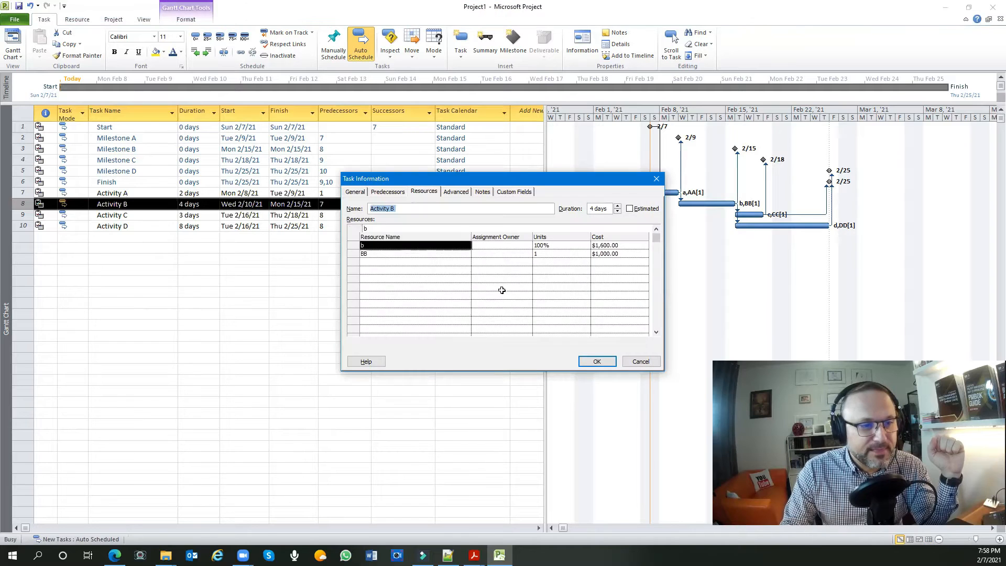
pyautogui.click(445, 255)
pyautogui.click(457, 262)
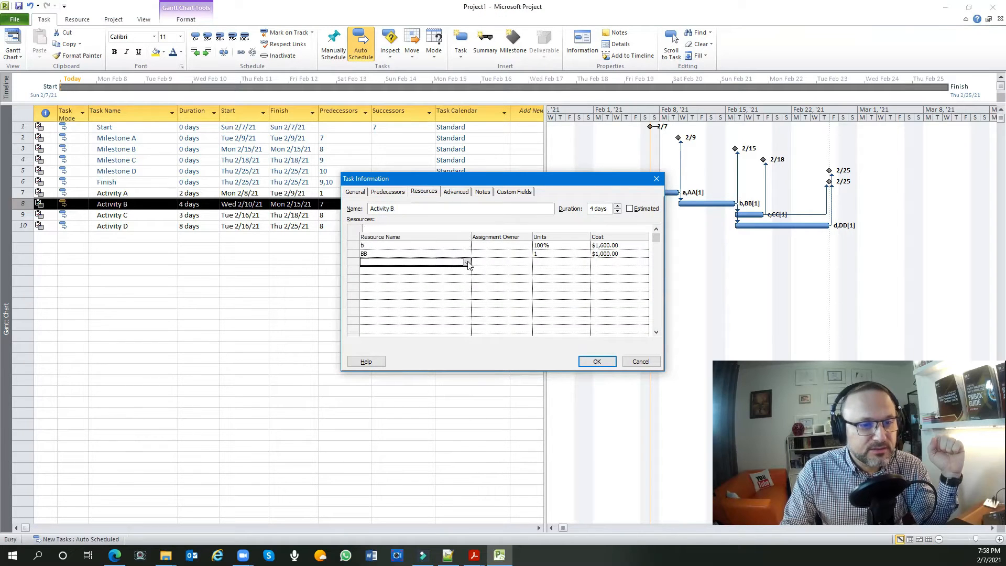
pyautogui.click(466, 262)
pyautogui.click(441, 270)
pyautogui.click(462, 270)
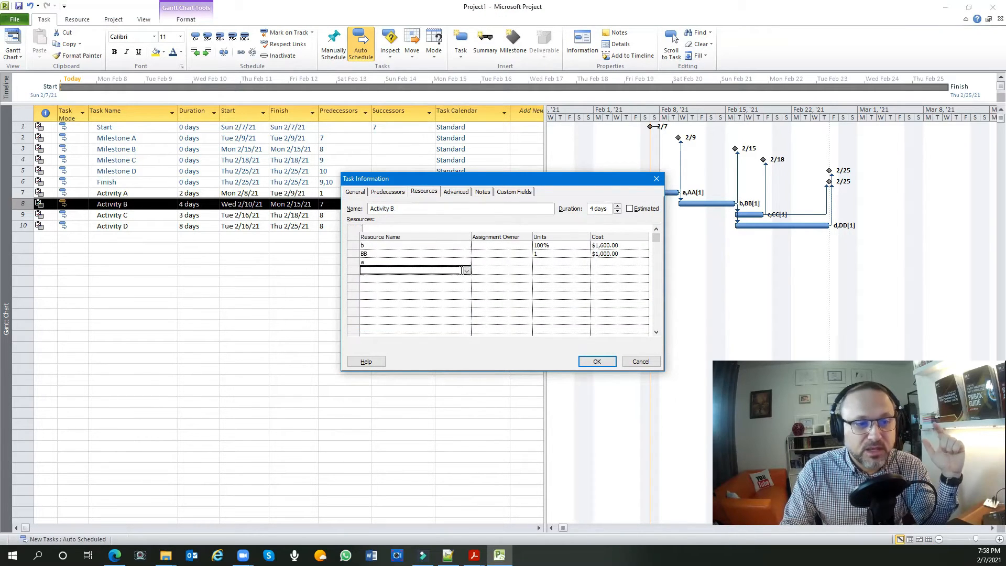
pyautogui.click(467, 270)
pyautogui.click(438, 325)
pyautogui.click(423, 287)
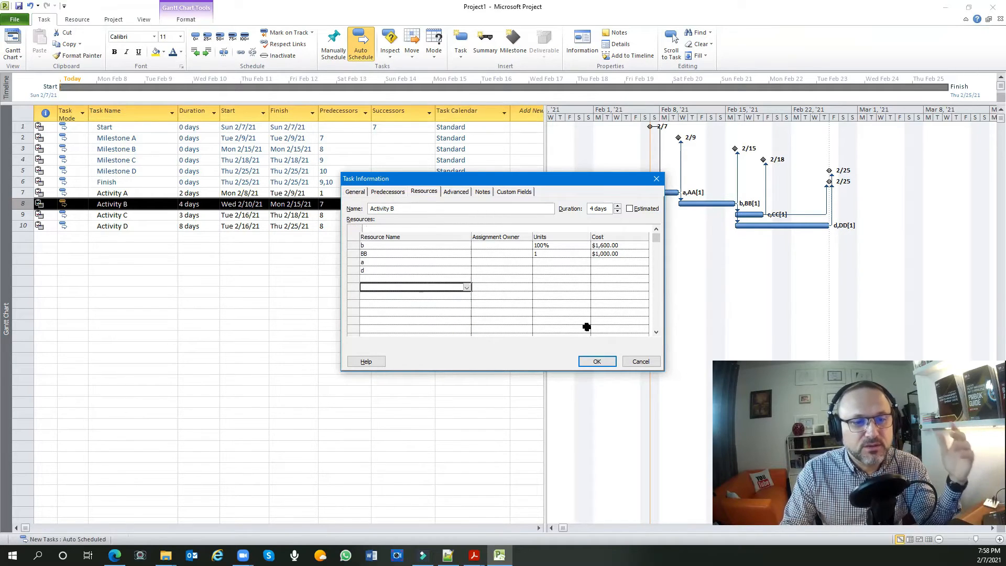
pyautogui.click(598, 362)
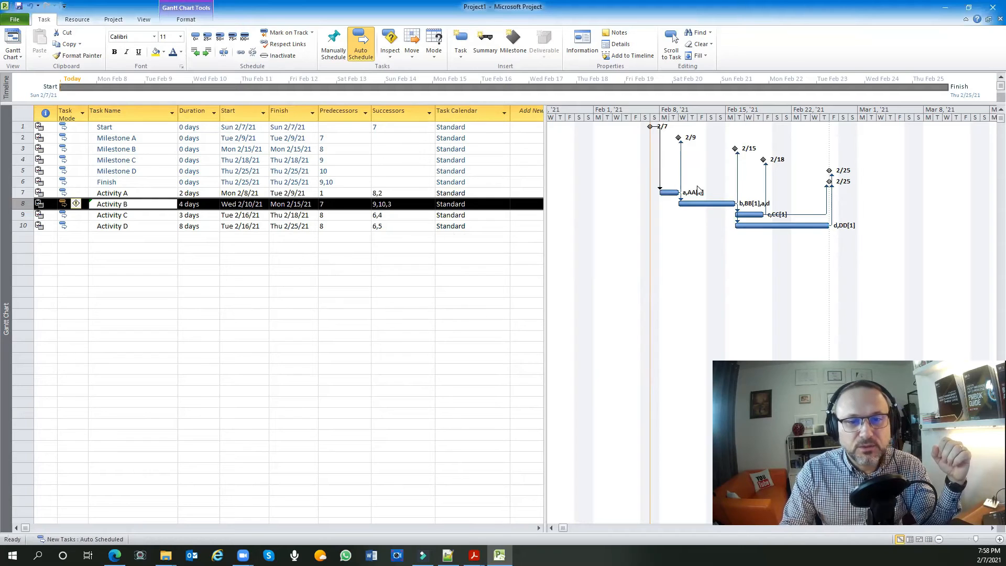
# Step: Zoom the Gantt chart timescale to fit the entire project
pyautogui.click(144, 20)
pyautogui.click(460, 44)
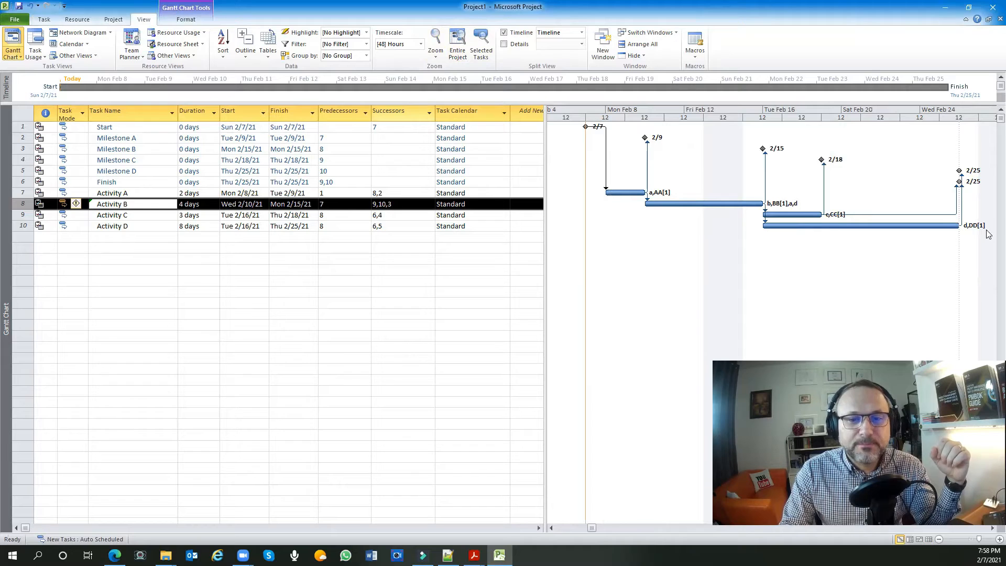
pyautogui.click(292, 280)
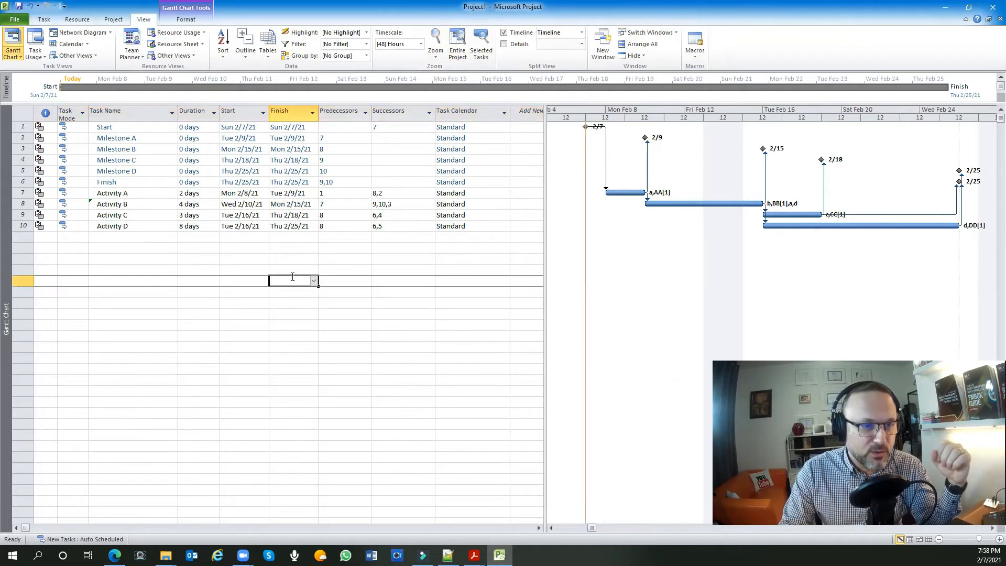
# Step: Check the successor entries of Milestones A to C and the Finish milestone
pyautogui.click(394, 150)
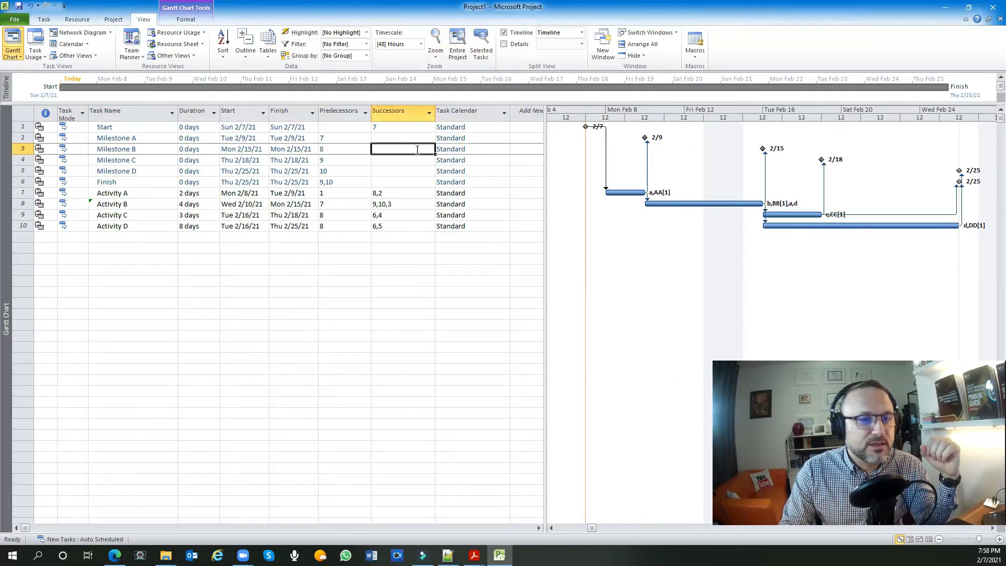
pyautogui.click(391, 161)
pyautogui.click(393, 138)
pyautogui.click(390, 160)
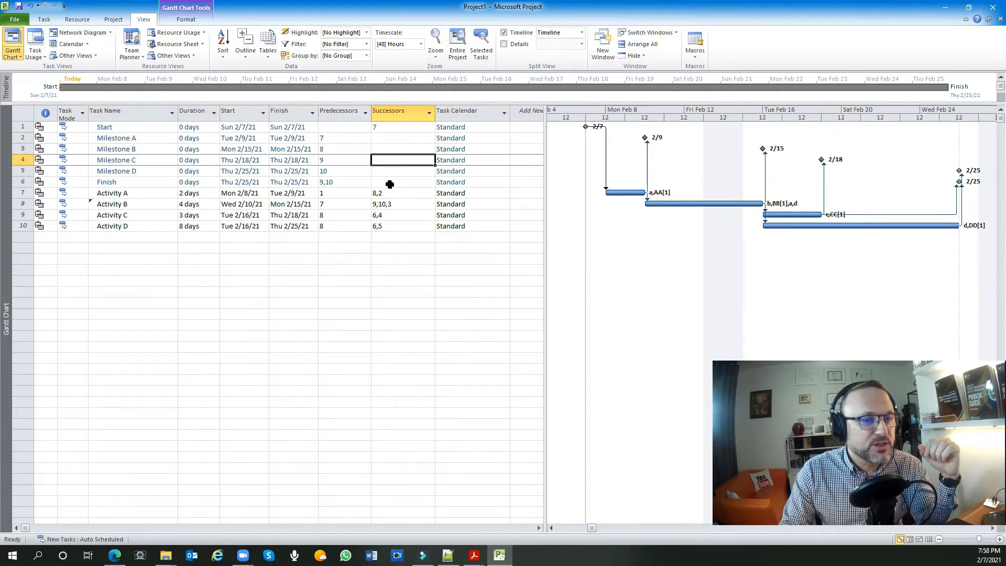
pyautogui.click(390, 182)
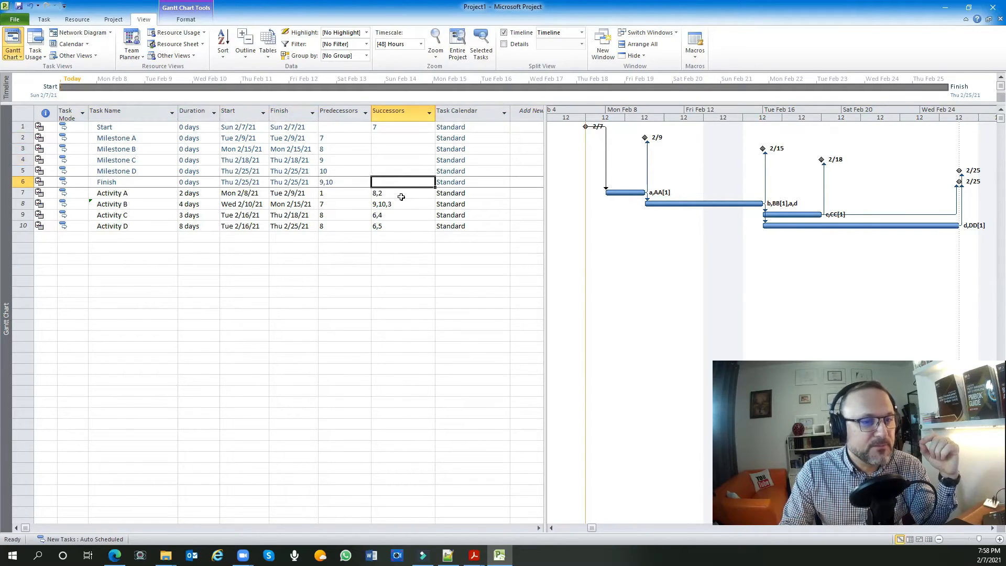
pyautogui.click(373, 259)
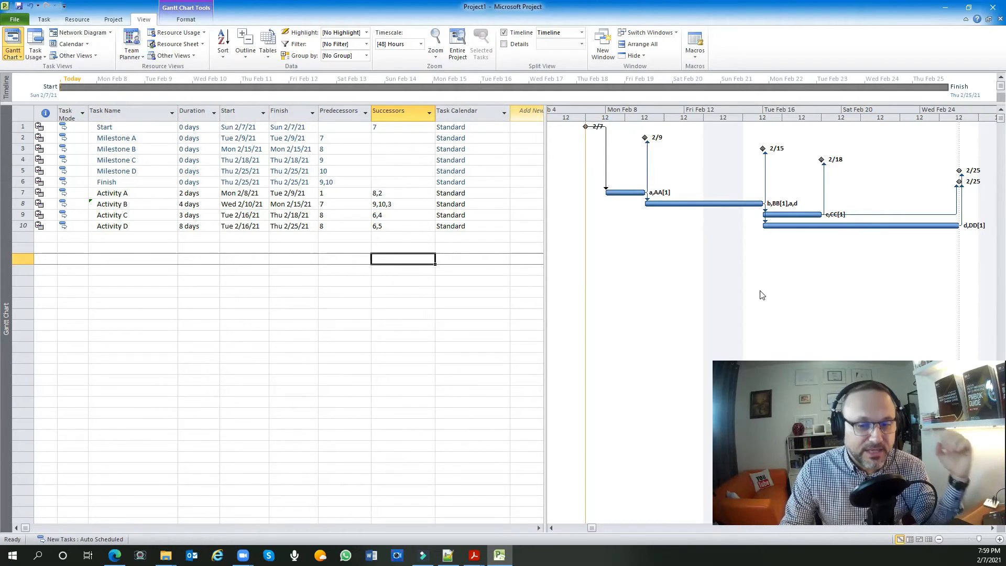
# Step: Move the Milestone A row directly below Activity A and the Milestone B row directly below Activity B
pyautogui.click(161, 249)
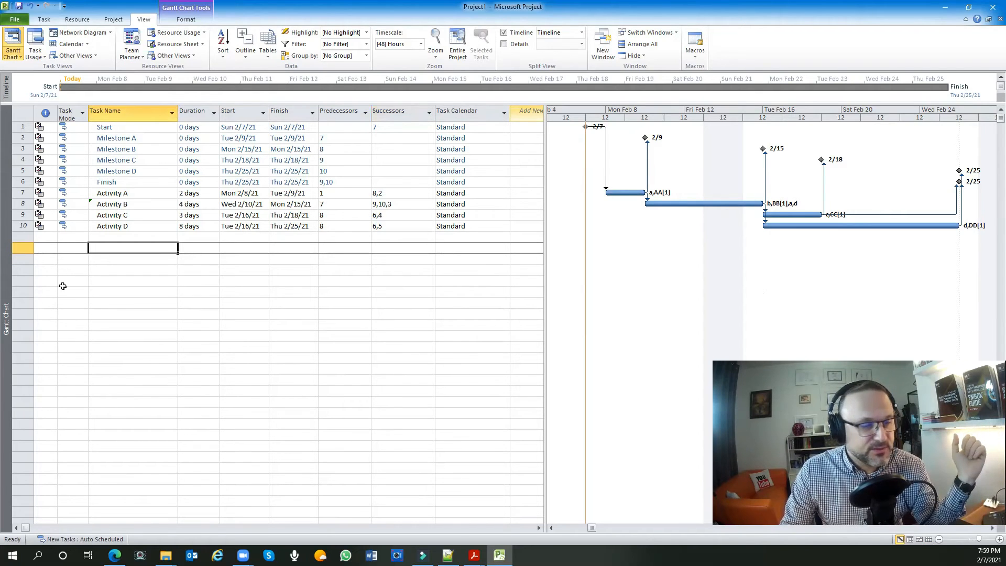
pyautogui.click(145, 141)
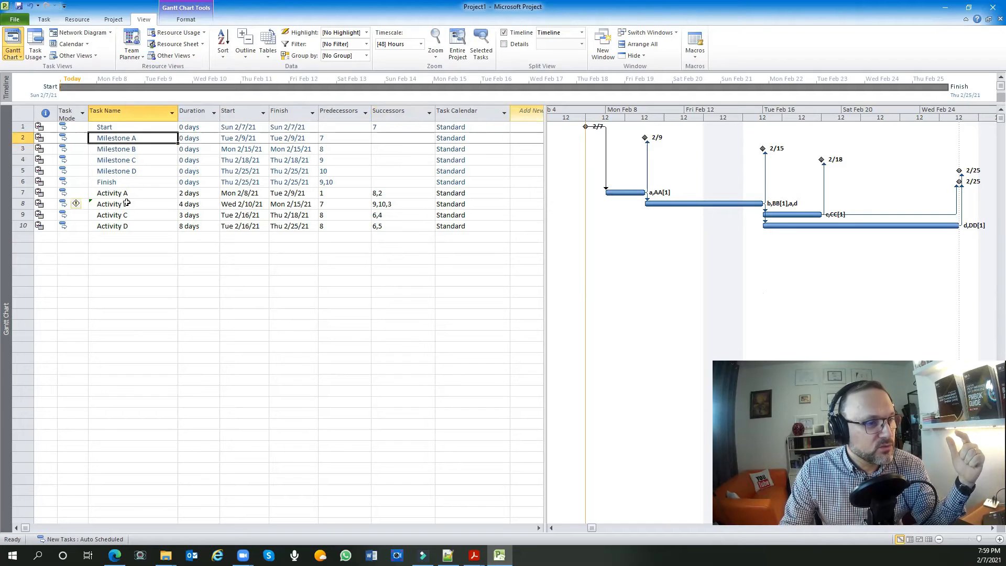
pyautogui.click(22, 138)
pyautogui.moveTo(22, 138); pyautogui.dragTo(24, 198)
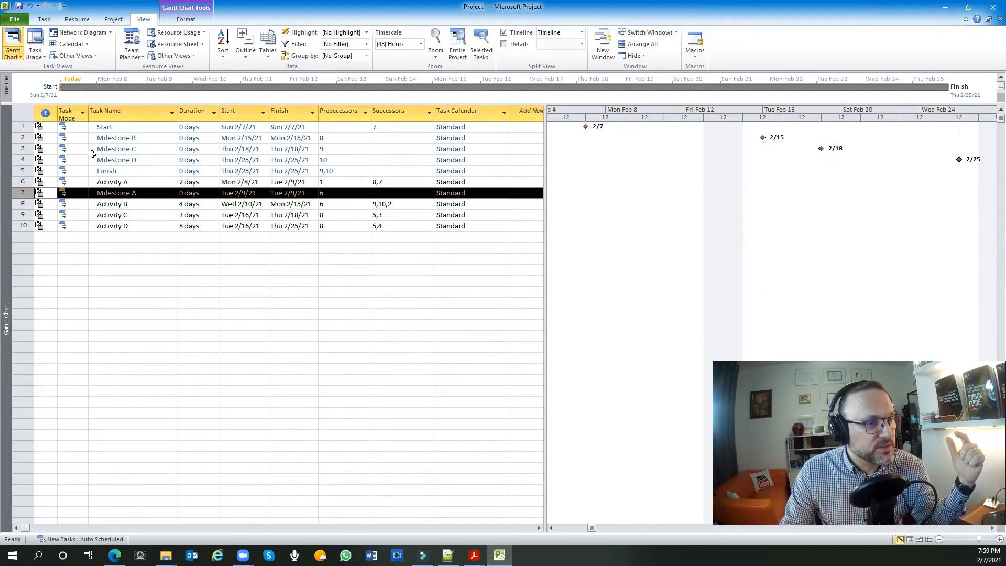
pyautogui.click(132, 141)
pyautogui.click(22, 138)
pyautogui.moveTo(21, 138); pyautogui.dragTo(24, 210)
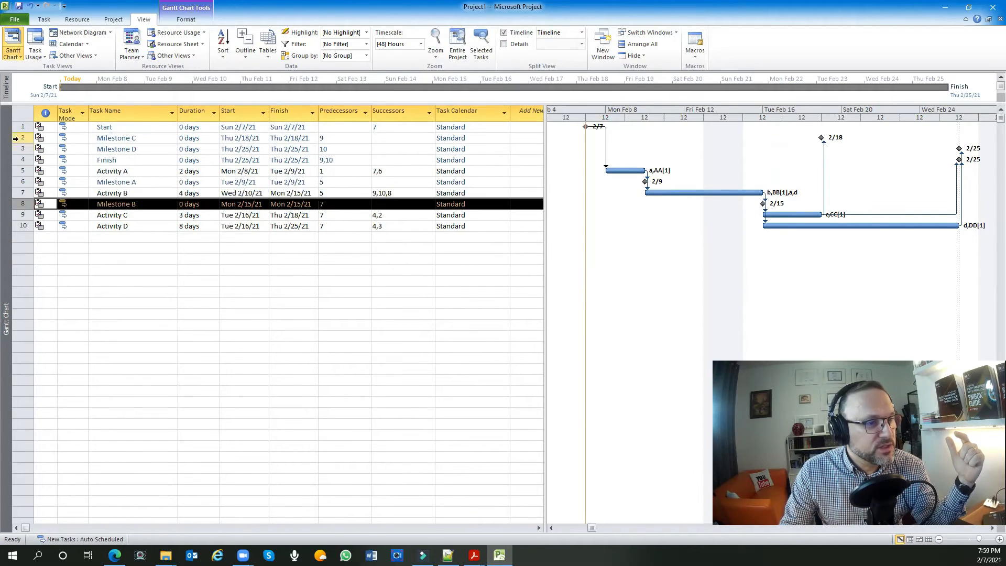
# Step: Move Milestone C below Activity C, Milestone D below Activity D, and Finish to the end of the task list
pyautogui.click(23, 137)
pyautogui.moveTo(24, 139); pyautogui.dragTo(24, 220)
pyautogui.click(22, 139)
pyautogui.moveTo(22, 138); pyautogui.dragTo(25, 227)
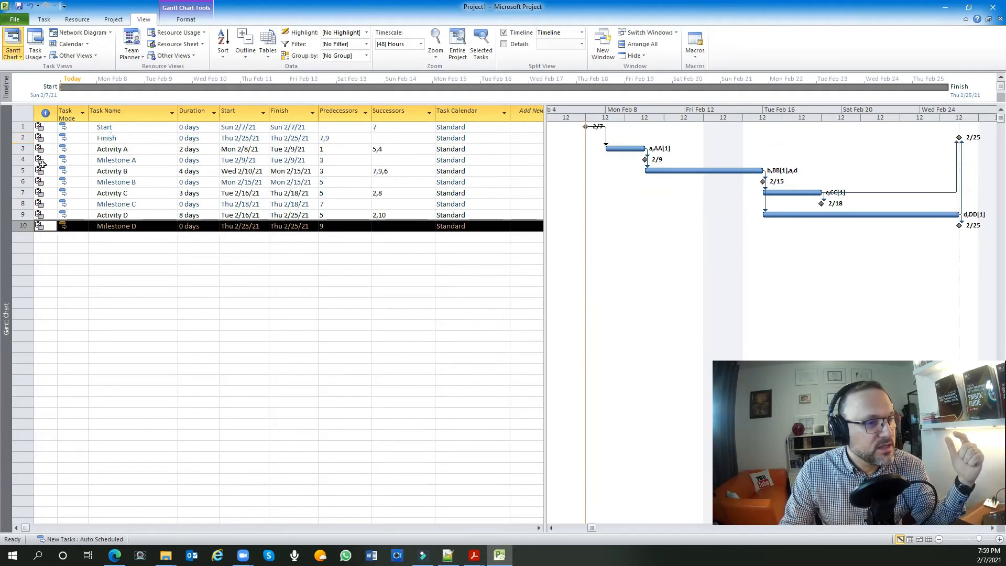
pyautogui.click(23, 137)
pyautogui.moveTo(23, 137); pyautogui.dragTo(24, 226)
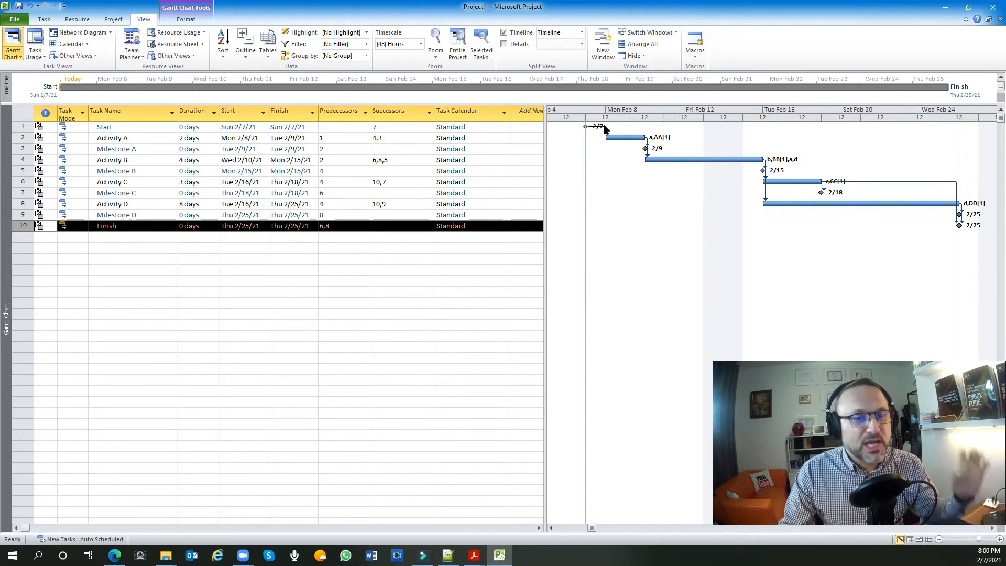
# Step: Examine the rows and Gantt bars of Activity A and Activity D
pyautogui.click(622, 138)
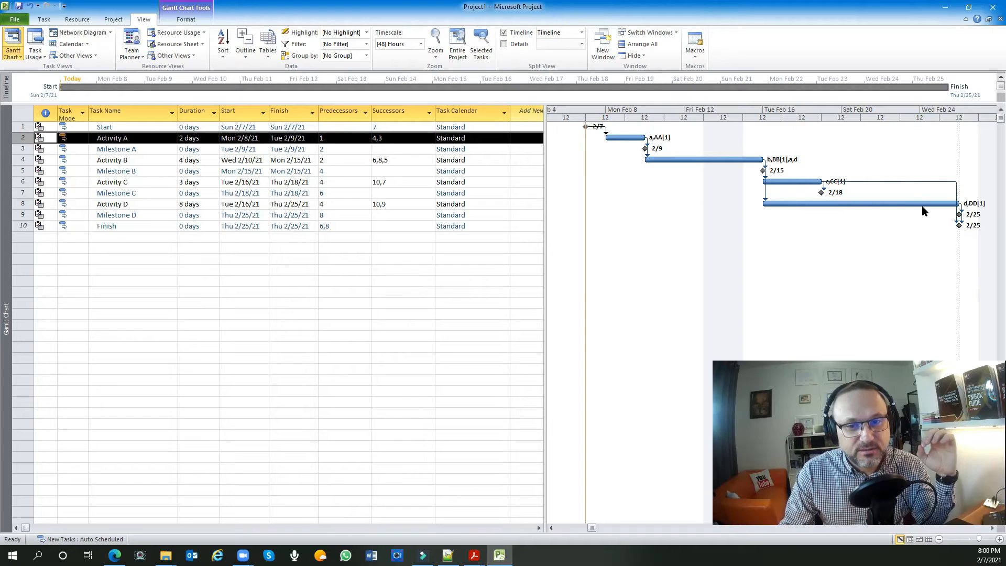
pyautogui.click(906, 205)
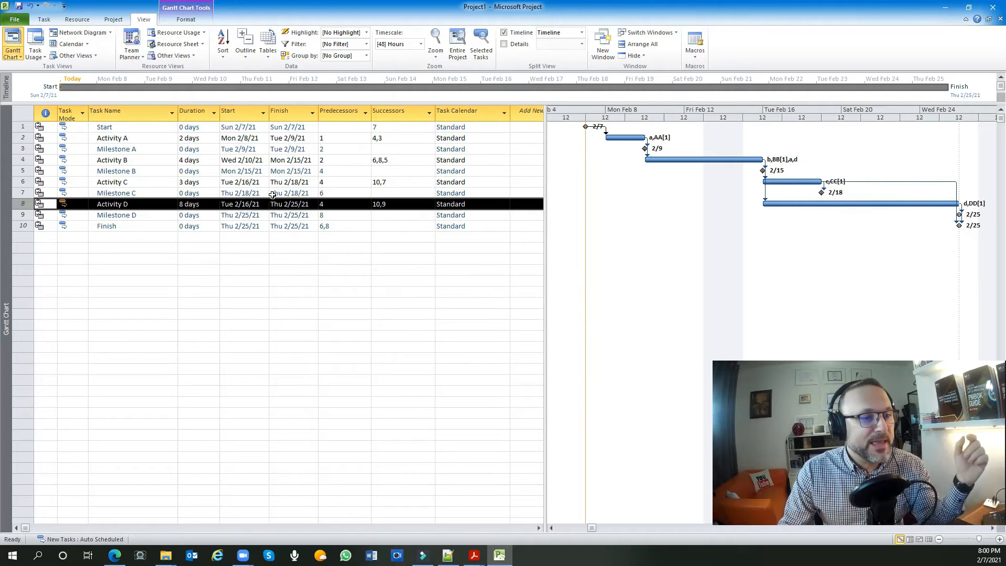
pyautogui.click(142, 145)
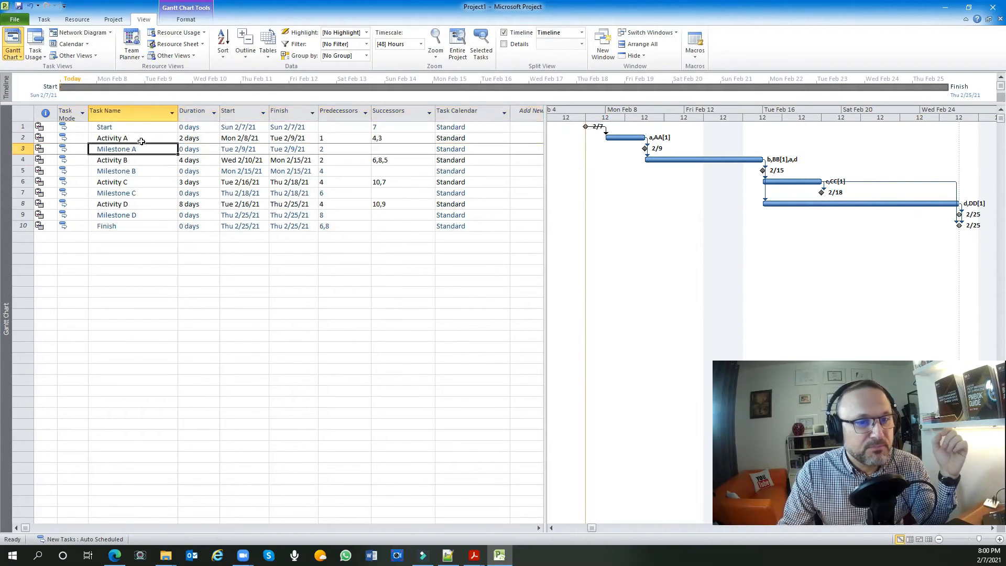
pyautogui.click(143, 138)
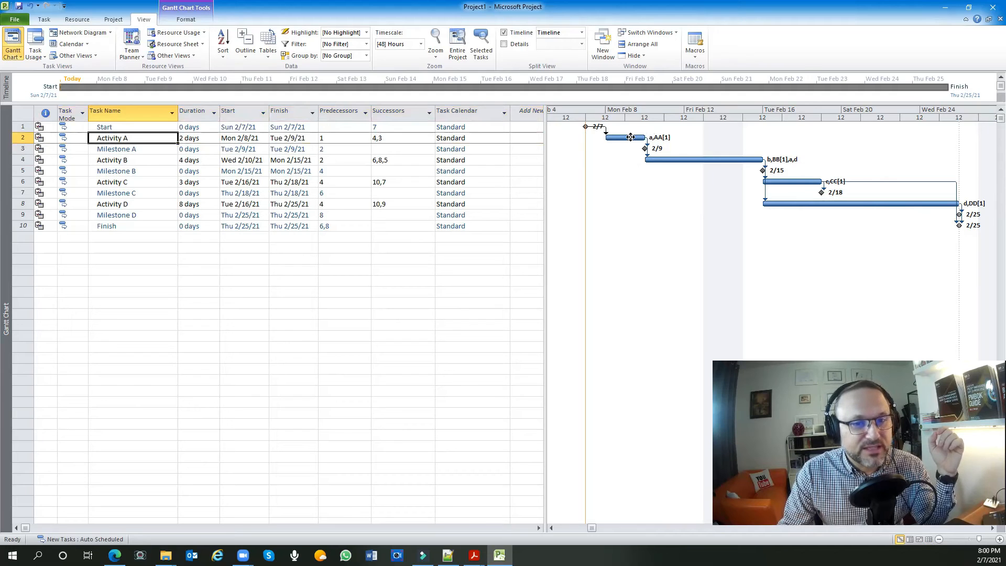
pyautogui.click(631, 138)
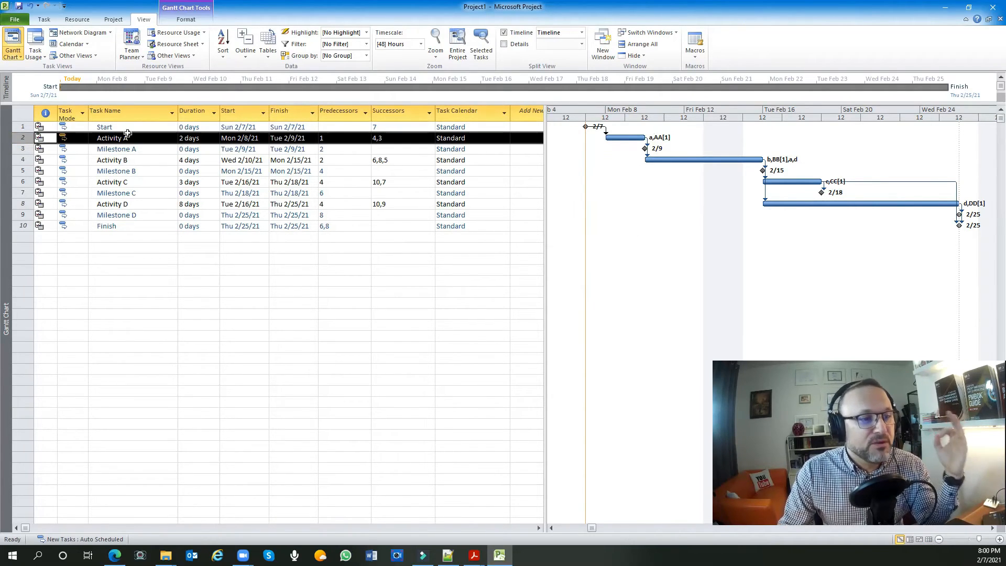
pyautogui.click(128, 214)
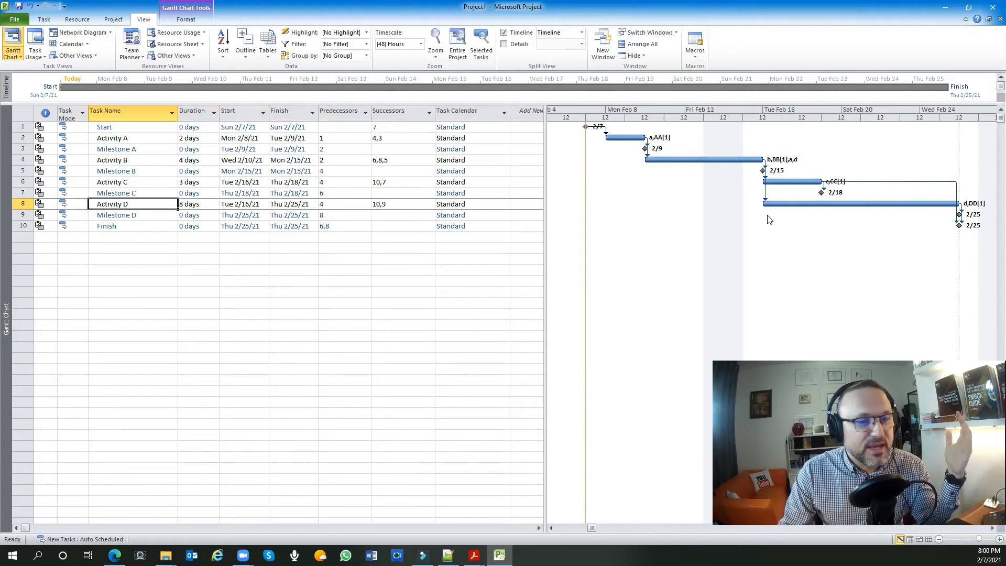
pyautogui.click(797, 203)
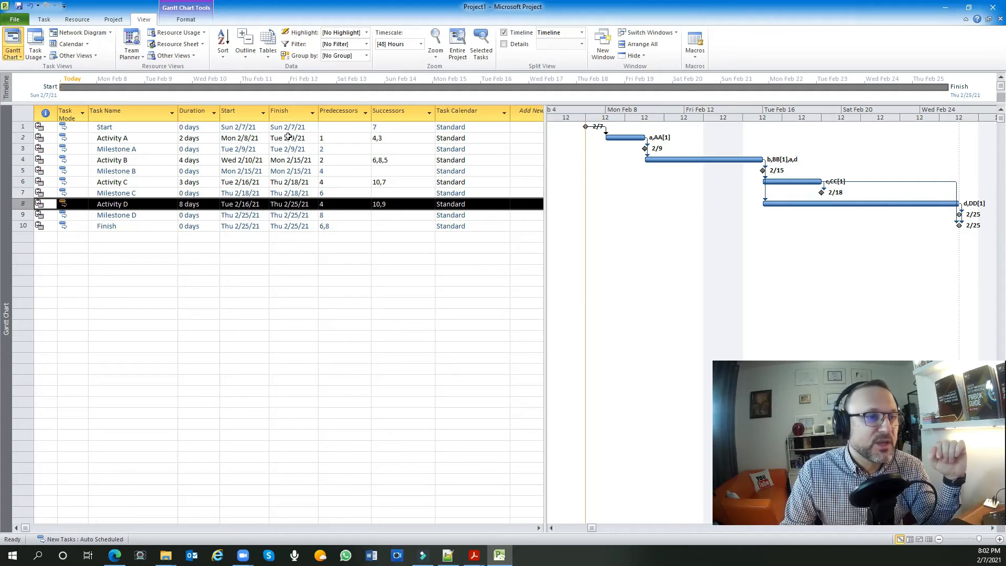
# Step: Filter the task list to show only Critical tasks, review the critical path, and remove the filter
pyautogui.click(366, 45)
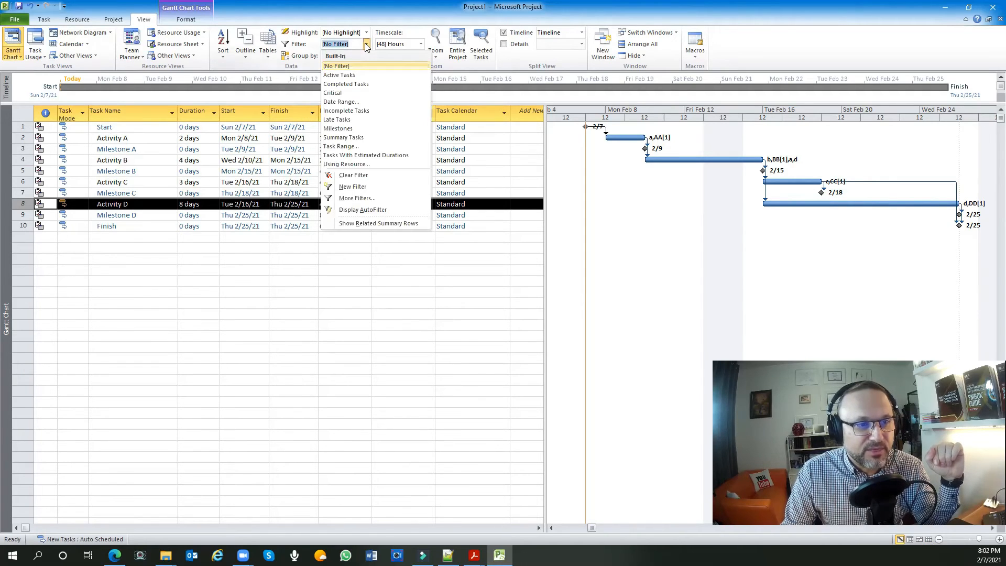
pyautogui.click(339, 94)
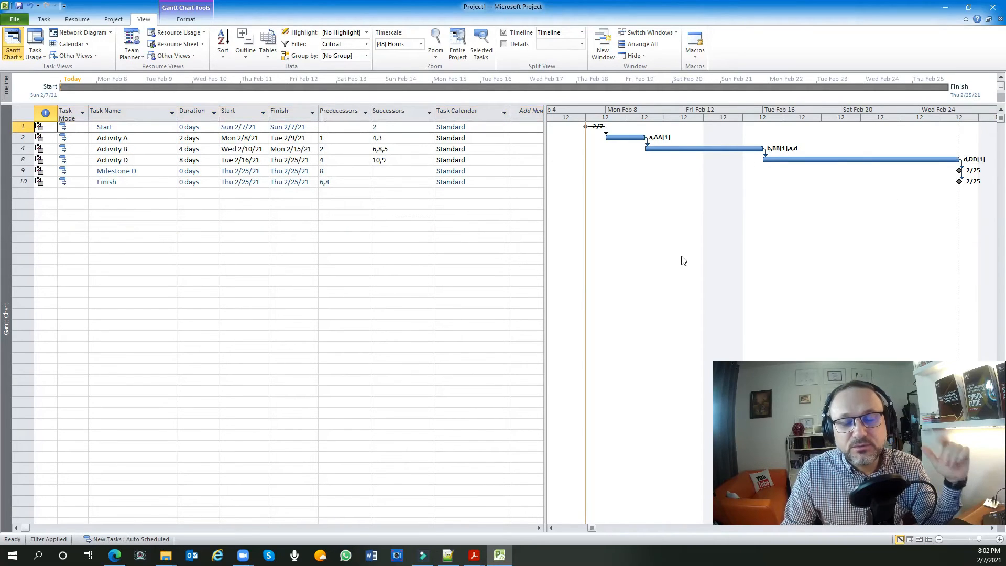
pyautogui.click(366, 46)
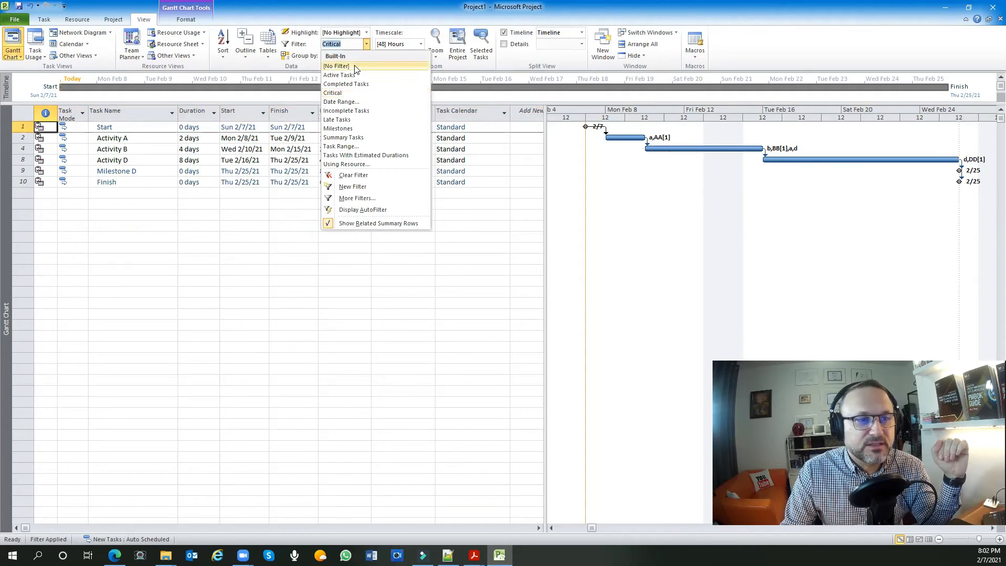
pyautogui.click(356, 67)
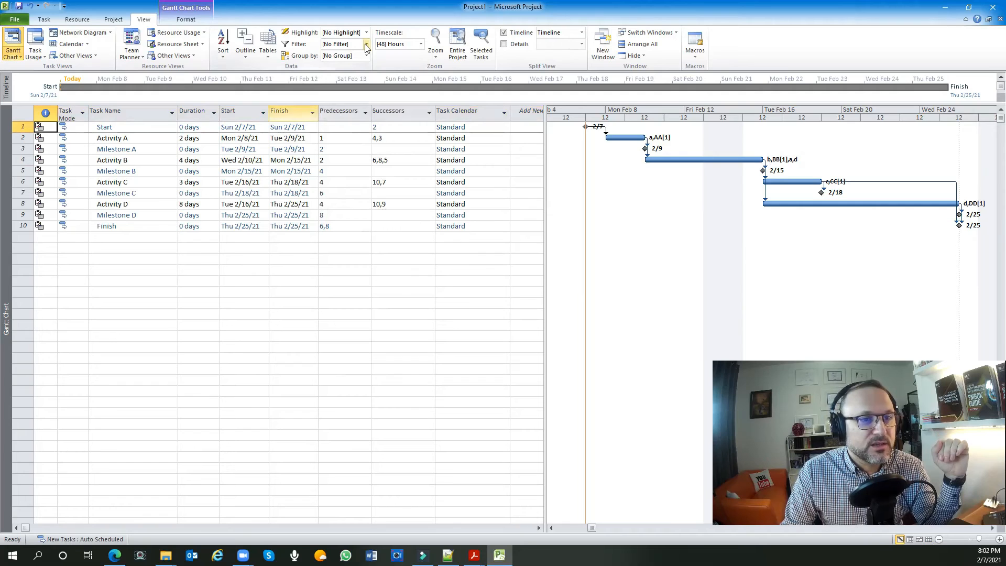
# Step: Filter the task list to show only Milestones, review them, and restore the unfiltered list
pyautogui.click(366, 46)
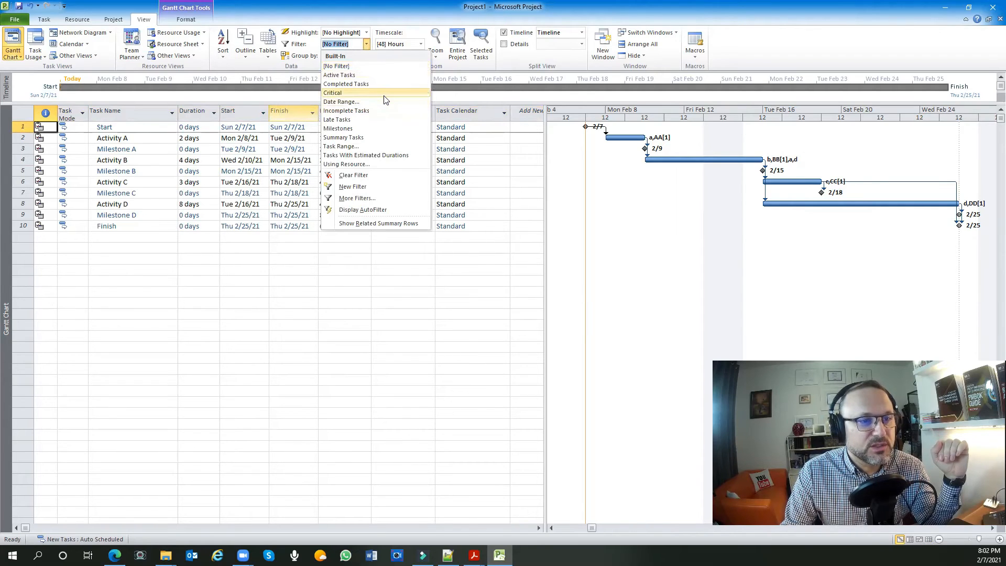
pyautogui.click(370, 128)
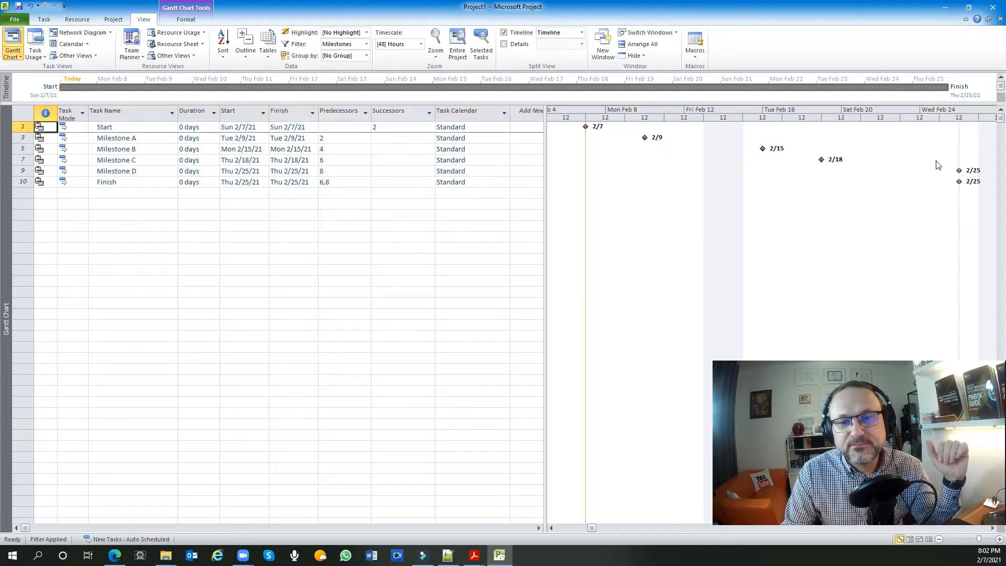
pyautogui.click(367, 44)
pyautogui.click(346, 66)
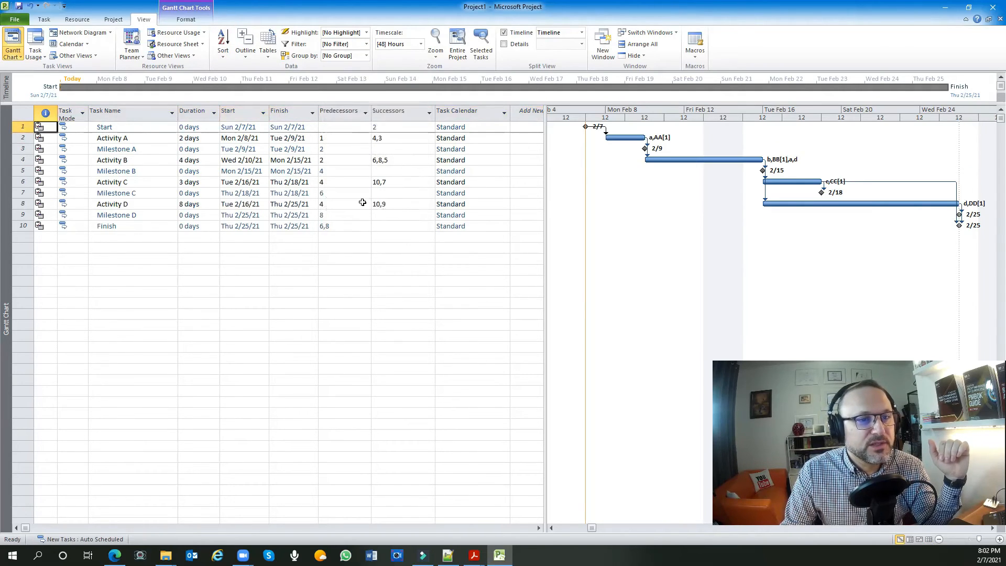
# Step: Switch from the Gantt Chart to the Resource Usage view
pyautogui.click(208, 258)
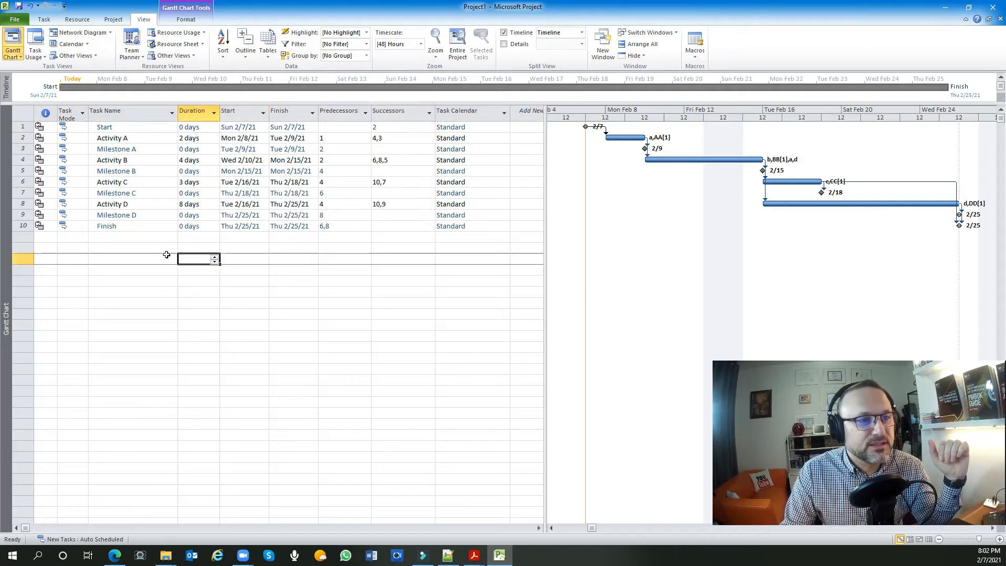
pyautogui.click(102, 246)
pyautogui.rightClick(4, 114)
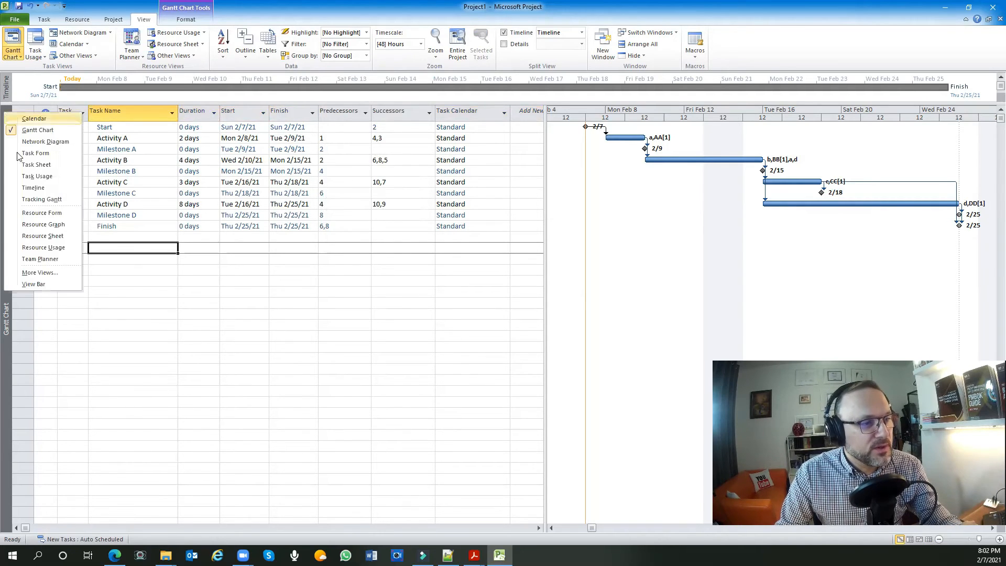
pyautogui.click(58, 247)
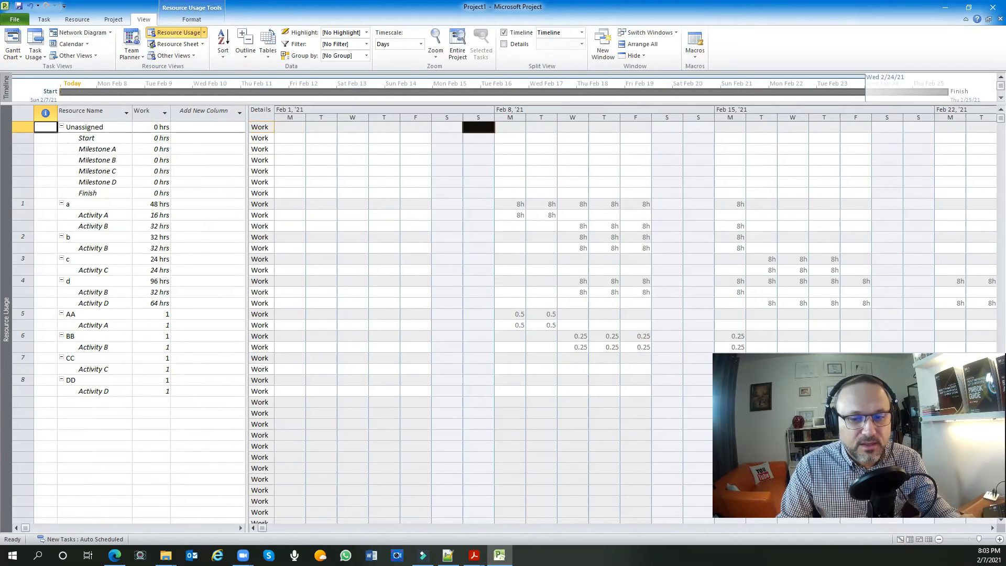
# Step: Examine which activities are assigned to resources a and b in the Resource Usage table
pyautogui.moveTo(992, 528); pyautogui.dragTo(992, 528)
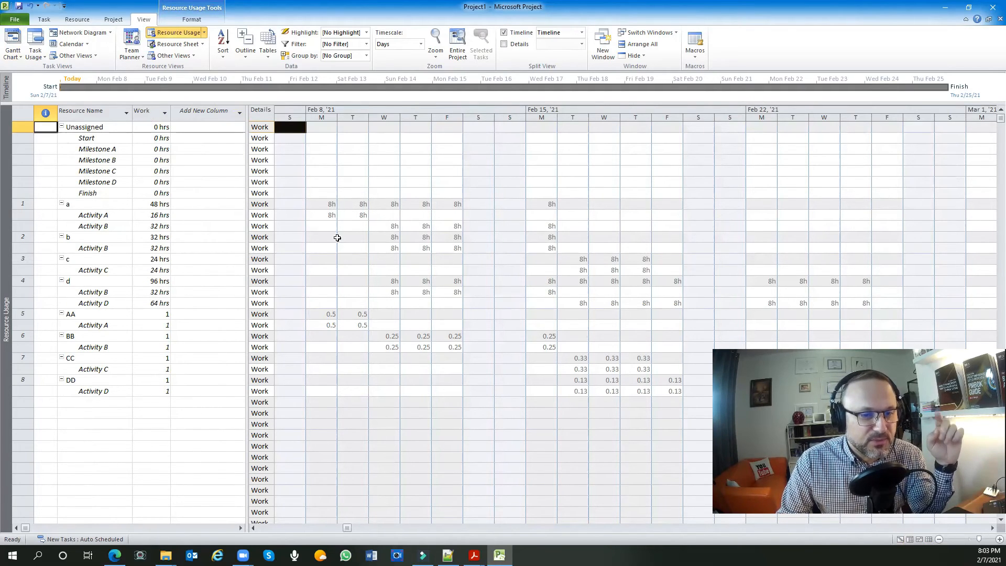
pyautogui.click(98, 215)
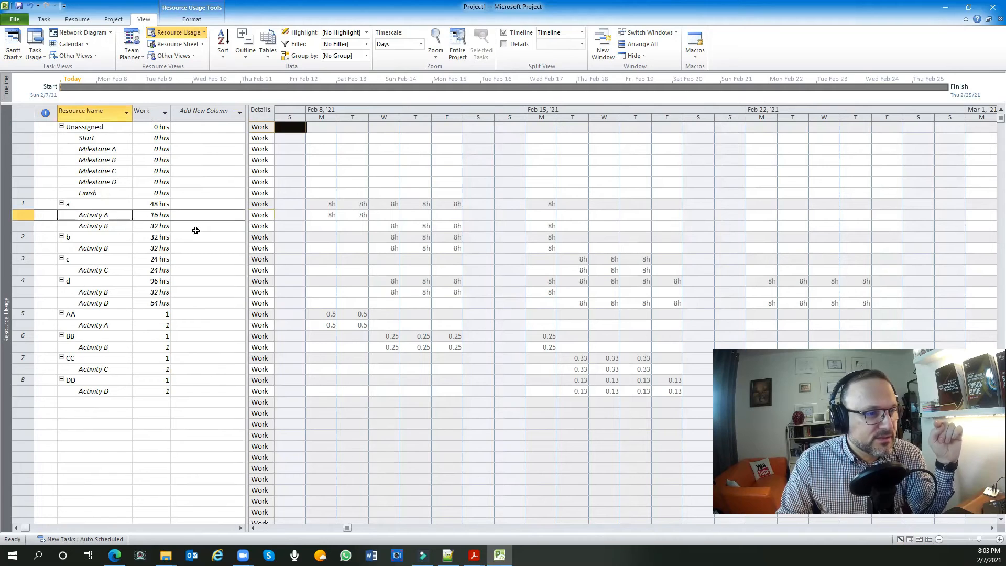
pyautogui.click(116, 226)
pyautogui.click(101, 248)
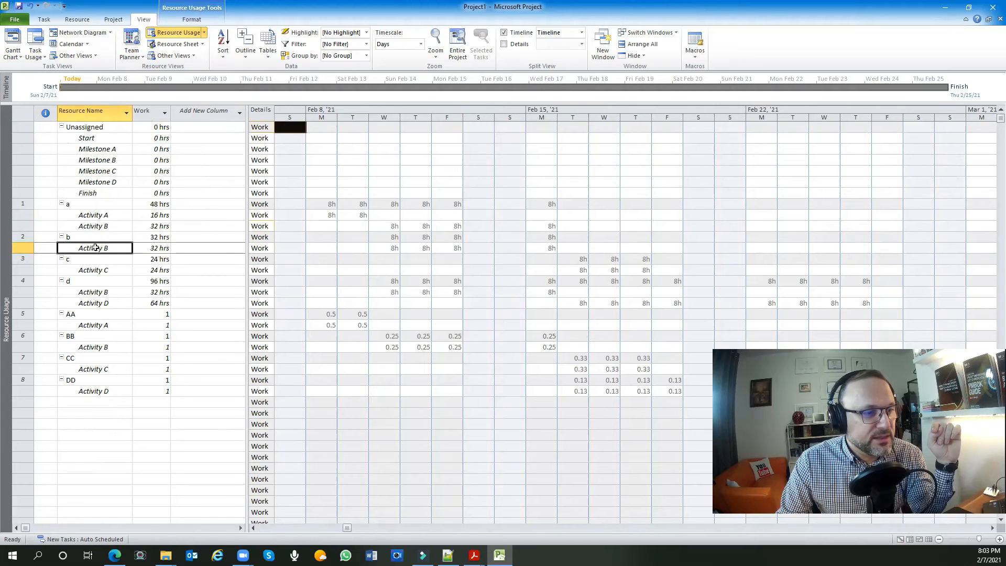
pyautogui.click(71, 236)
pyautogui.click(87, 203)
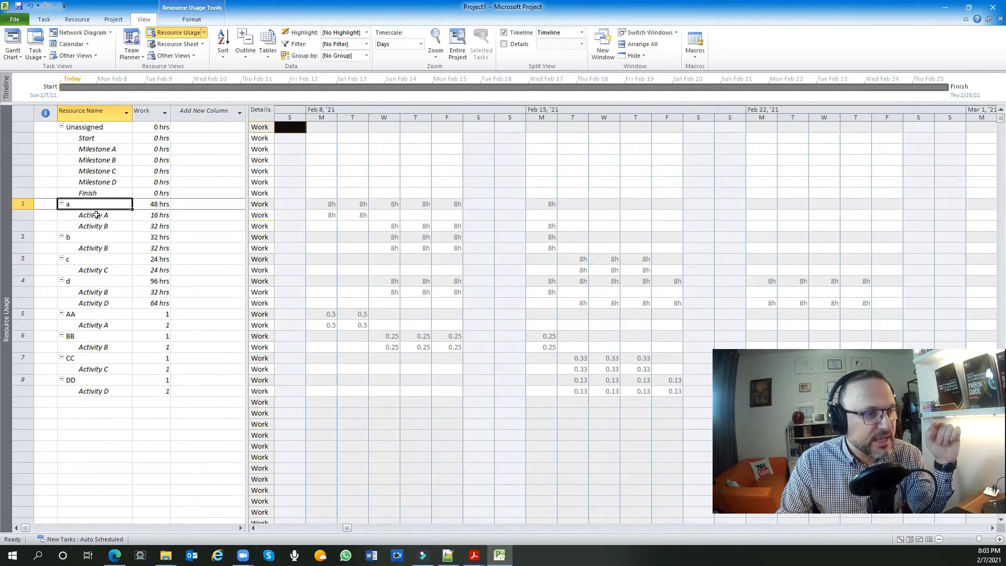
pyautogui.click(111, 226)
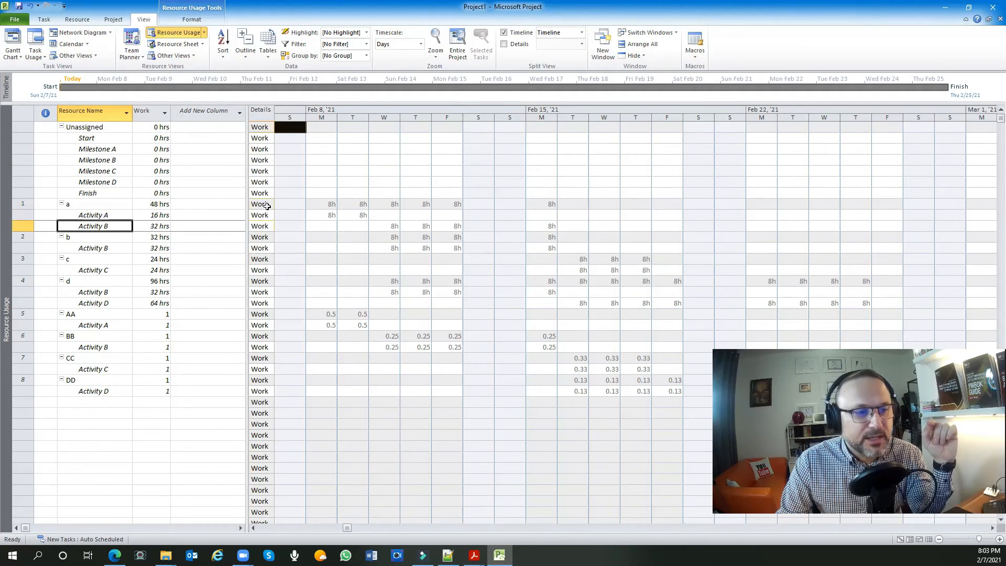
# Step: Examine resource a's daily work hours on Activity A and Activity B across the weeks of Feb 8 and Feb 15
pyautogui.click(329, 216)
pyautogui.click(355, 215)
pyautogui.click(385, 229)
pyautogui.click(420, 226)
pyautogui.click(444, 226)
pyautogui.click(545, 227)
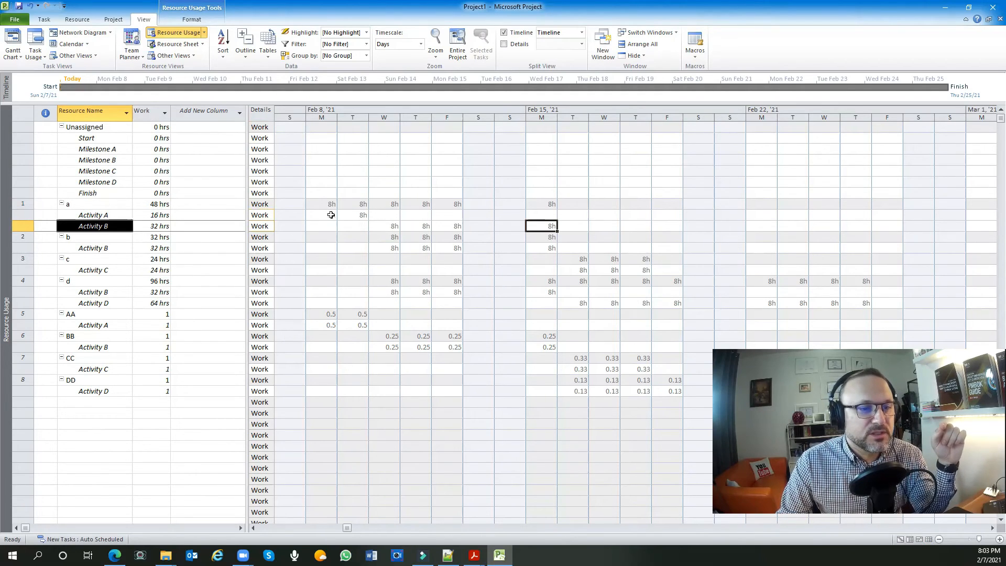
pyautogui.moveTo(331, 215); pyautogui.dragTo(550, 227)
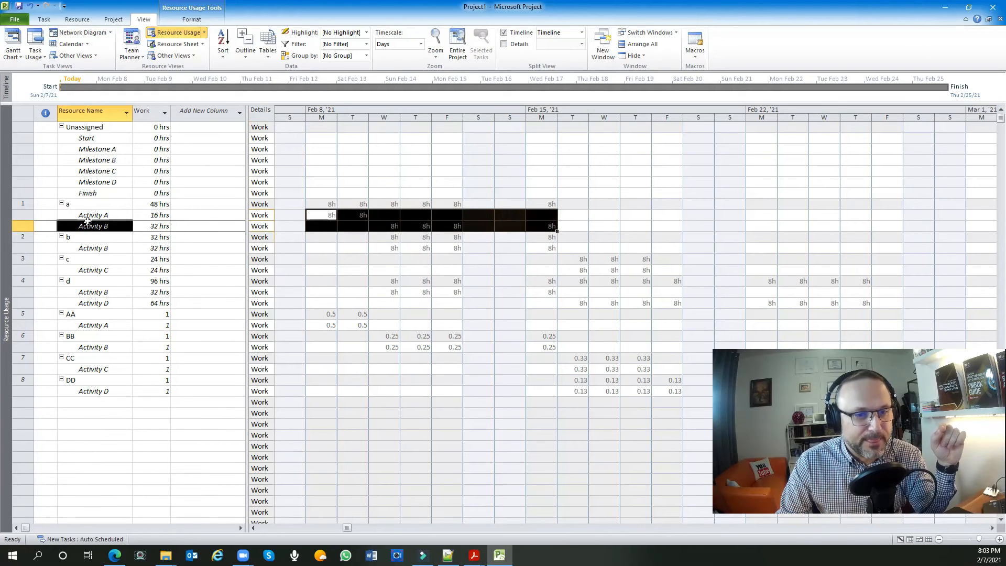
# Step: Examine resource b's daily work hours on Activity B
pyautogui.click(99, 240)
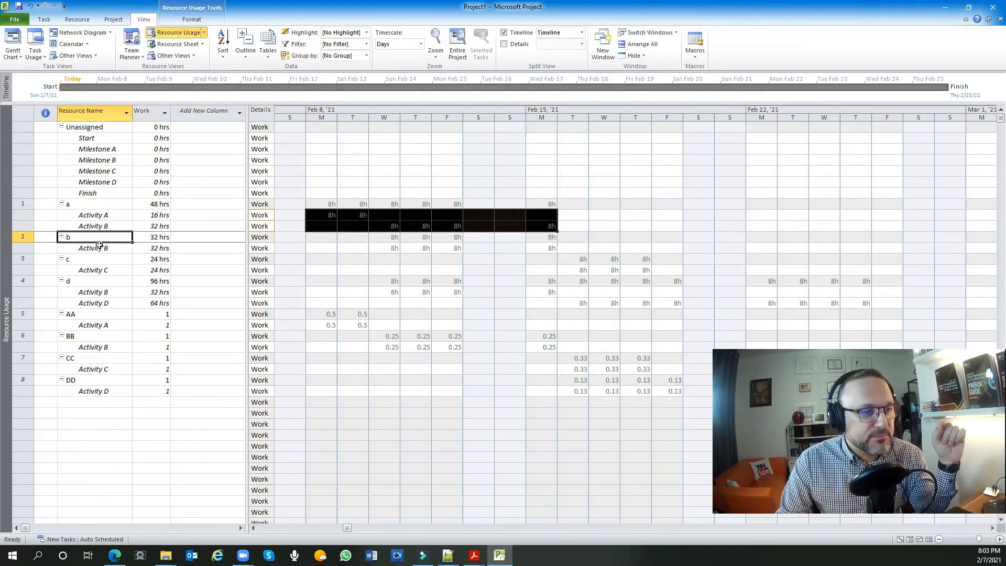
pyautogui.moveTo(394, 239); pyautogui.dragTo(554, 251)
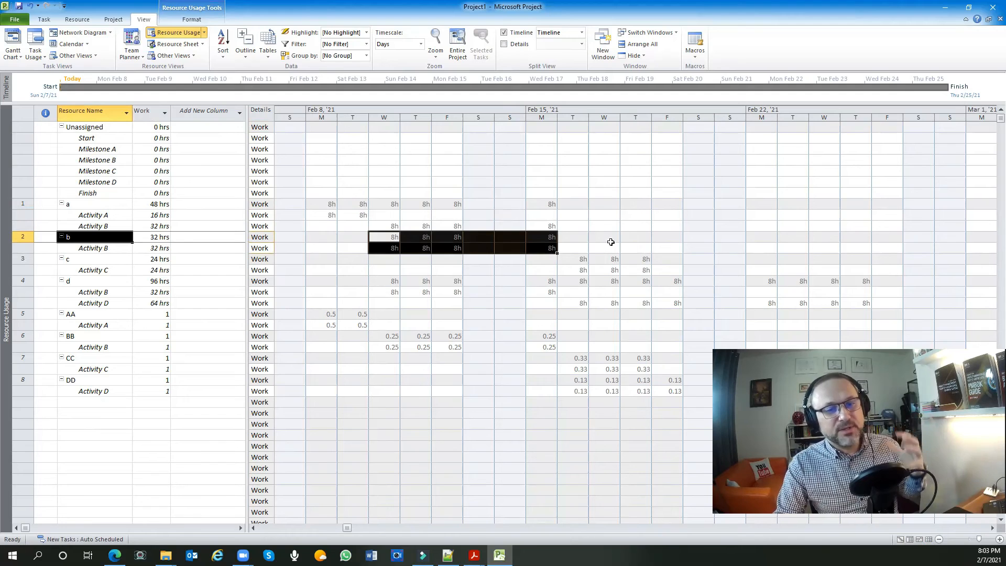
pyautogui.click(592, 234)
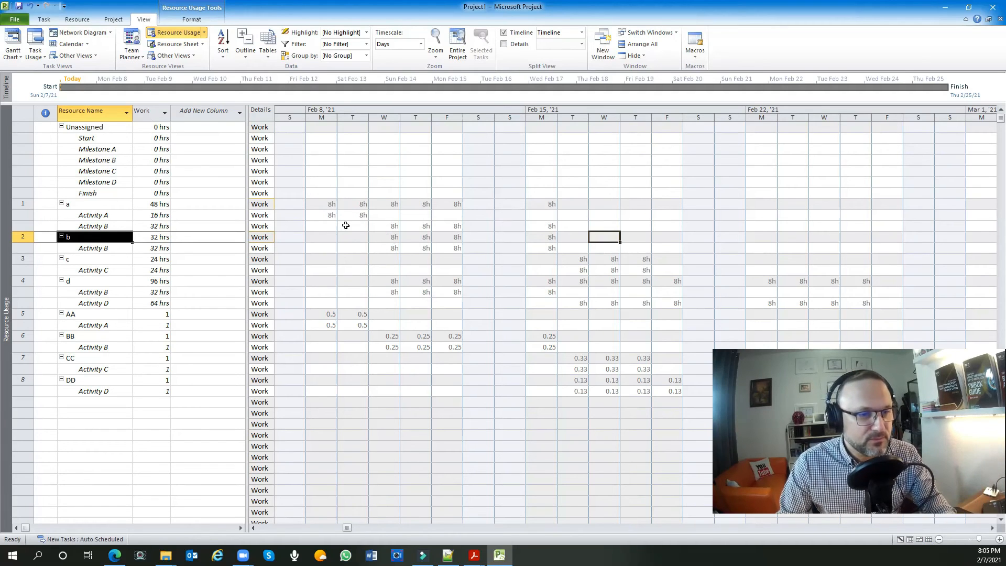
pyautogui.click(394, 236)
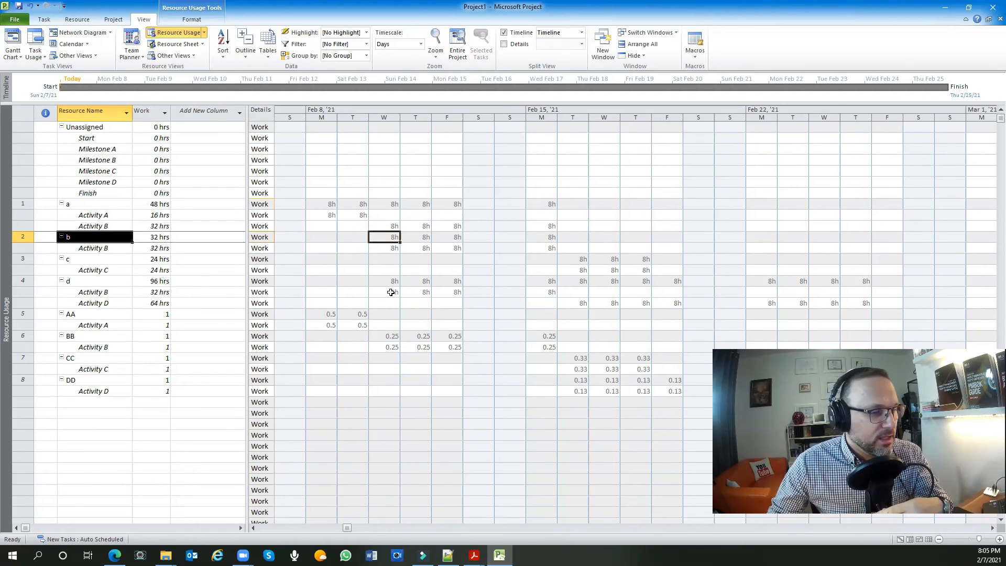
# Step: Switch to the Calendar view and review the schedule in the monthly and weekly layouts, ending on the monthly one
pyautogui.rightClick(7, 115)
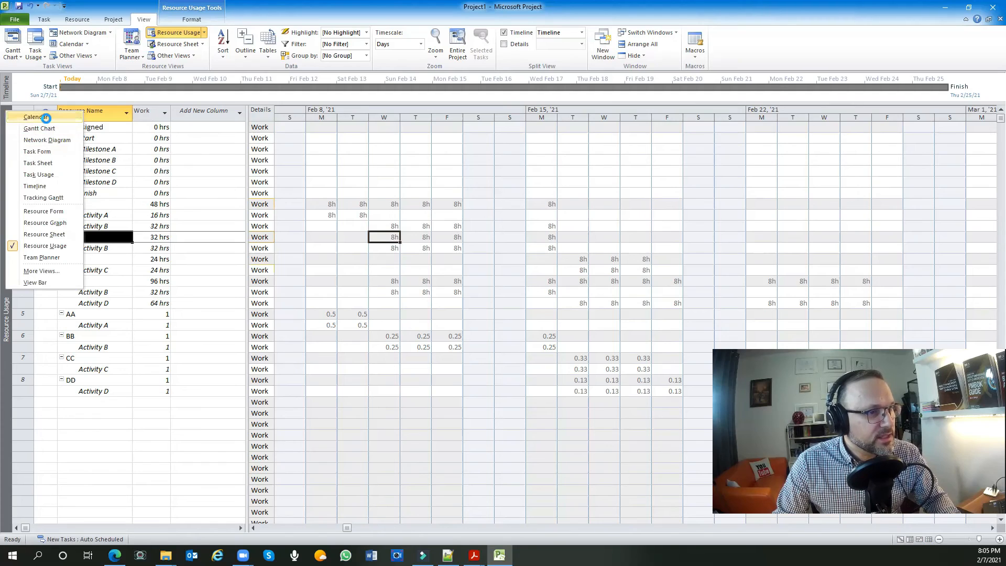
pyautogui.click(46, 118)
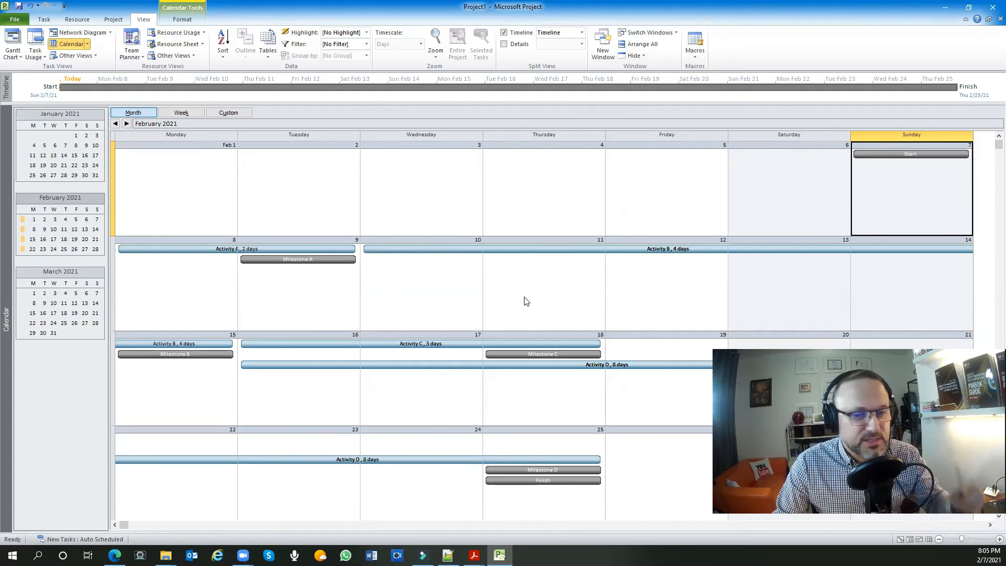
pyautogui.scroll(-2, 701, 321)
pyautogui.scroll(2, 699, 321)
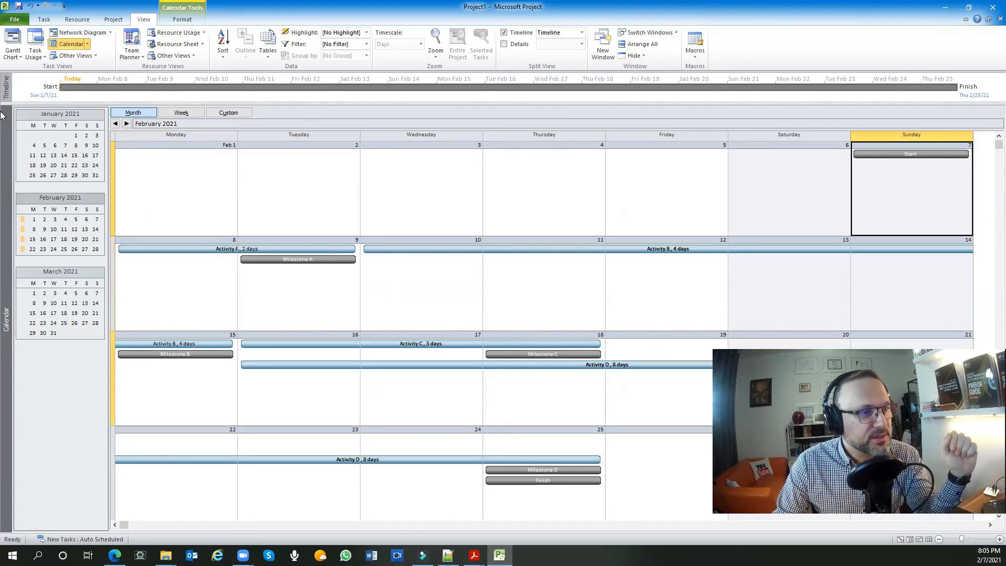
pyautogui.rightClick(2, 112)
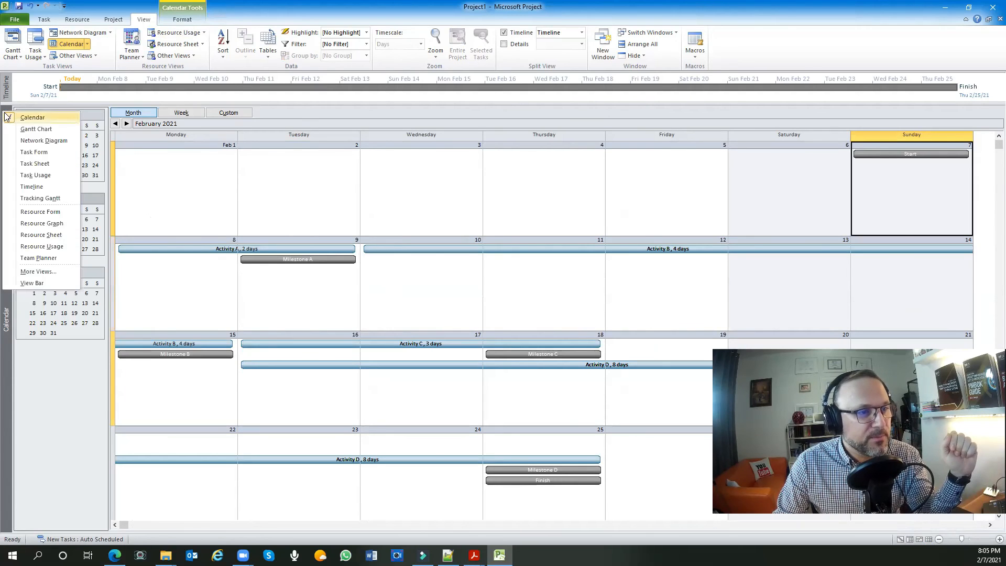
pyautogui.click(189, 113)
pyautogui.click(189, 112)
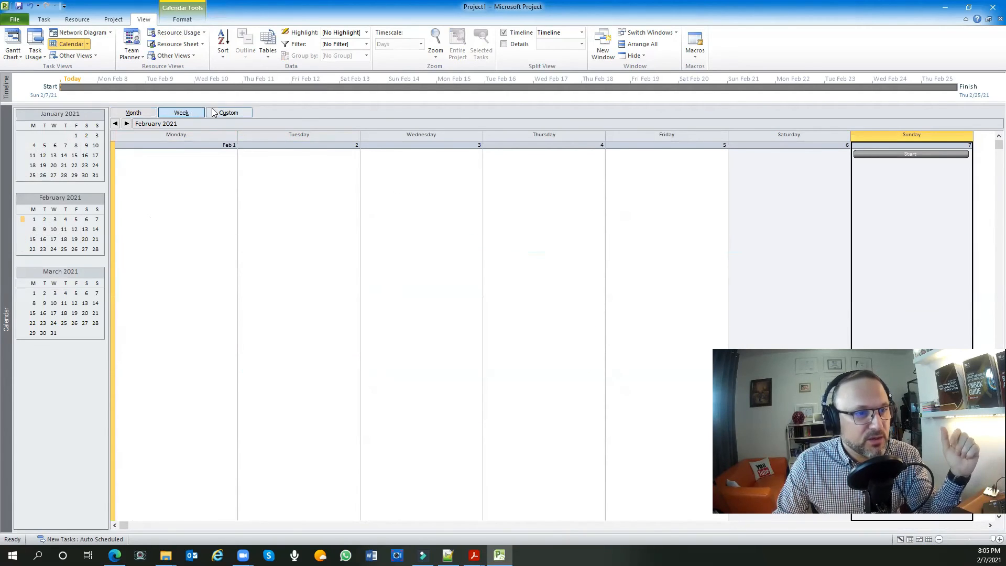
pyautogui.click(134, 113)
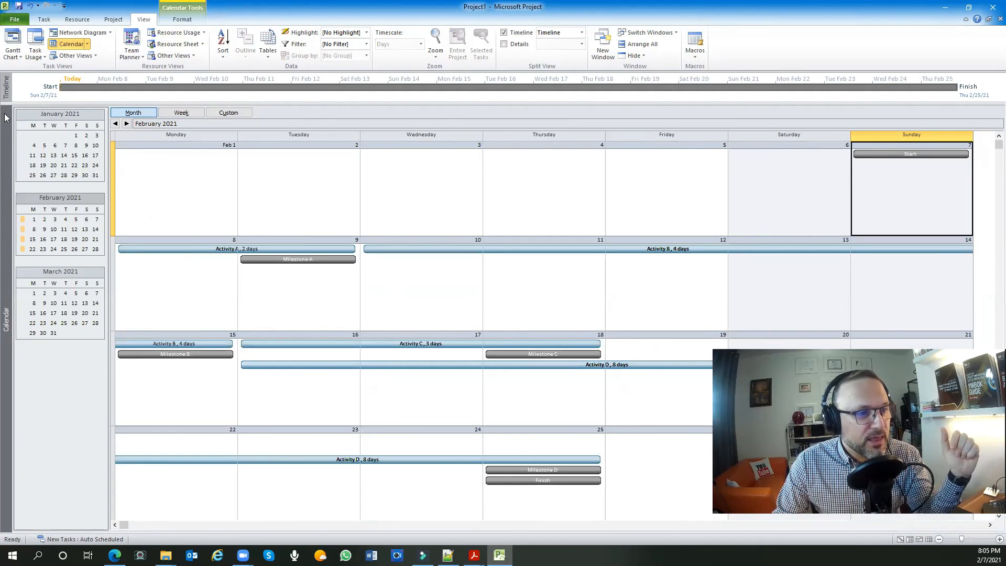
# Step: Display the Network Diagram to review the task links and critical path, and return to the Gantt Chart
pyautogui.rightClick(6, 117)
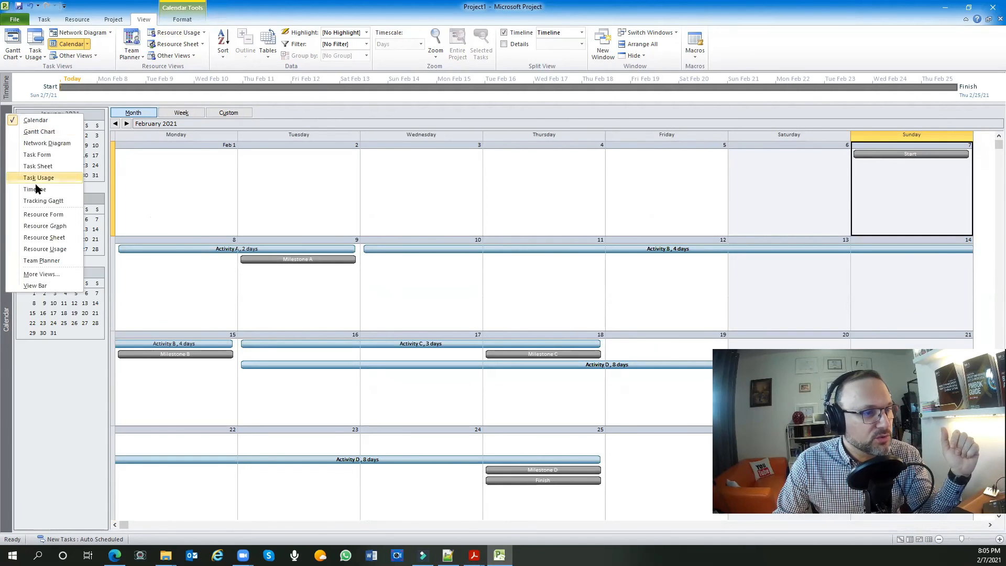
pyautogui.click(49, 143)
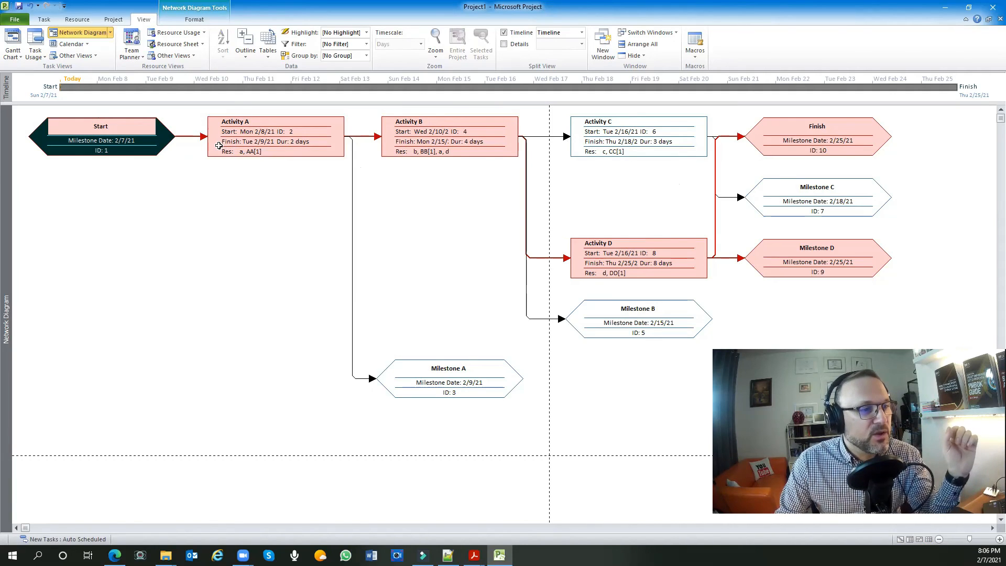
pyautogui.rightClick(5, 112)
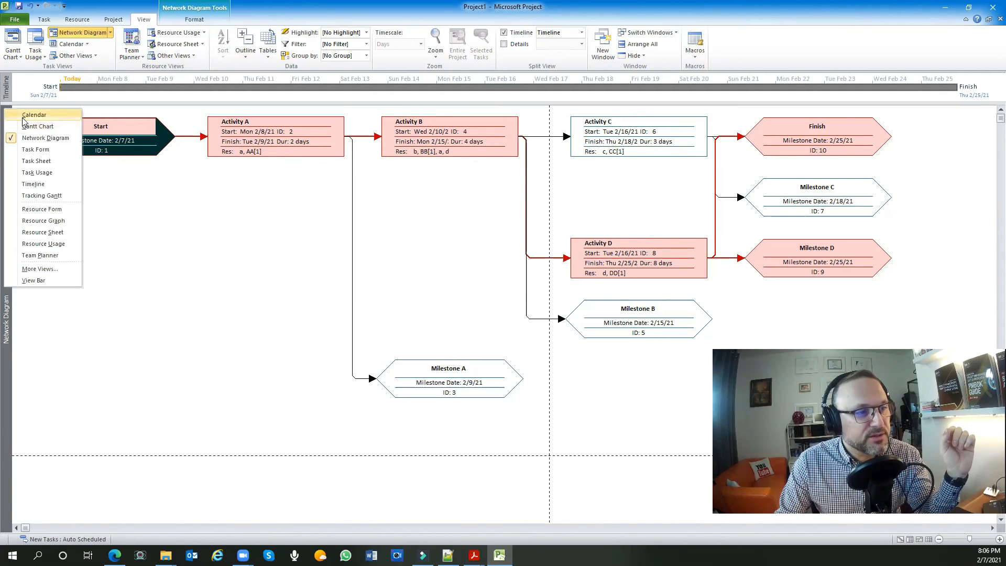
pyautogui.click(37, 126)
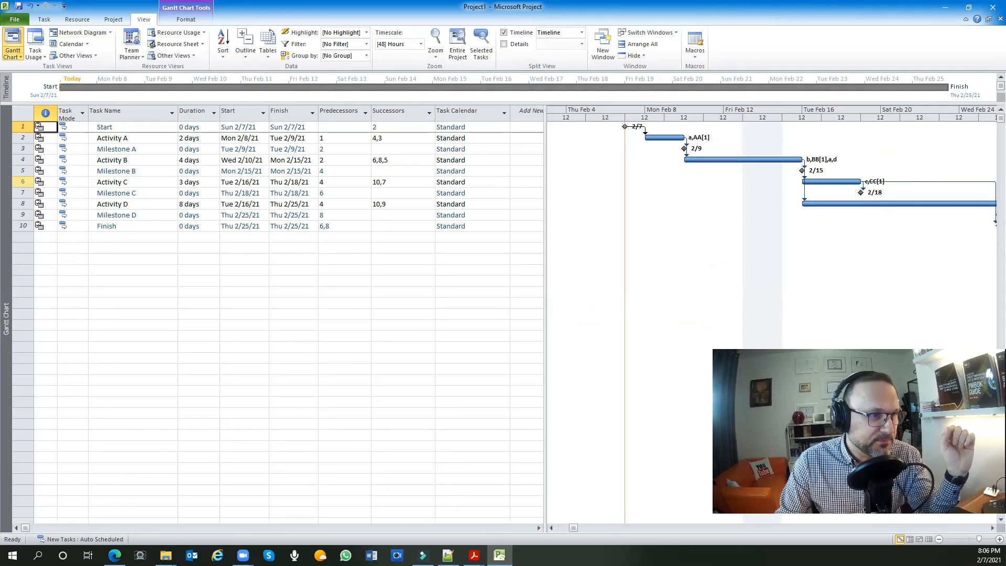
# Step: Open the Team Planner view to review each resource's scheduled activities
pyautogui.rightClick(9, 117)
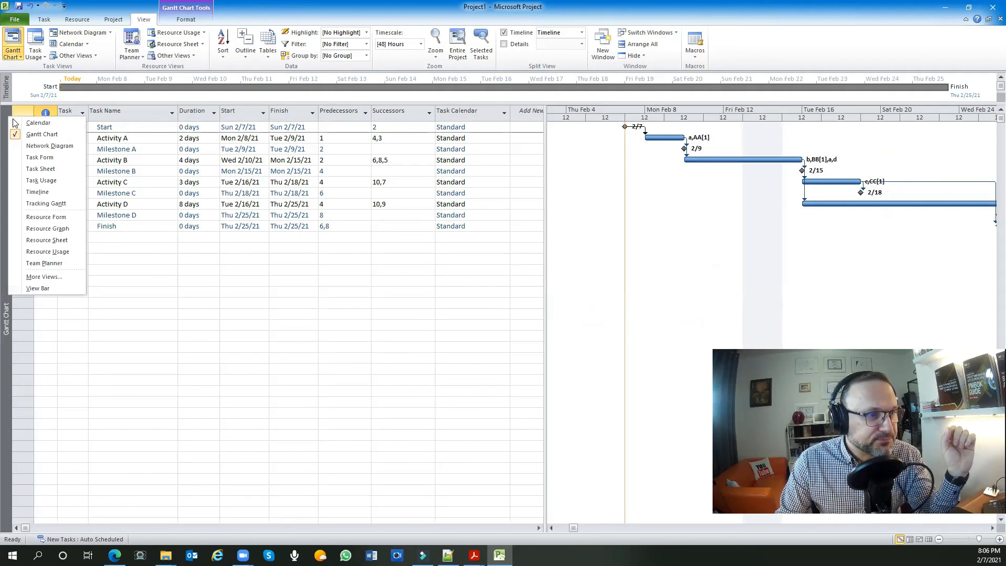
pyautogui.click(68, 269)
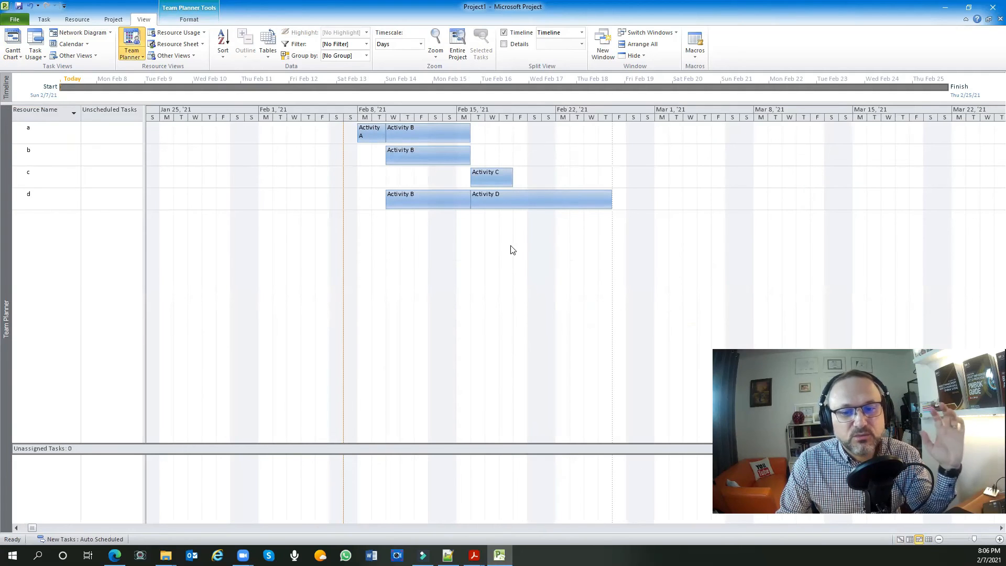
# Step: Return to the Gantt Chart view and fit the entire project into the chart's timescale
pyautogui.rightClick(3, 123)
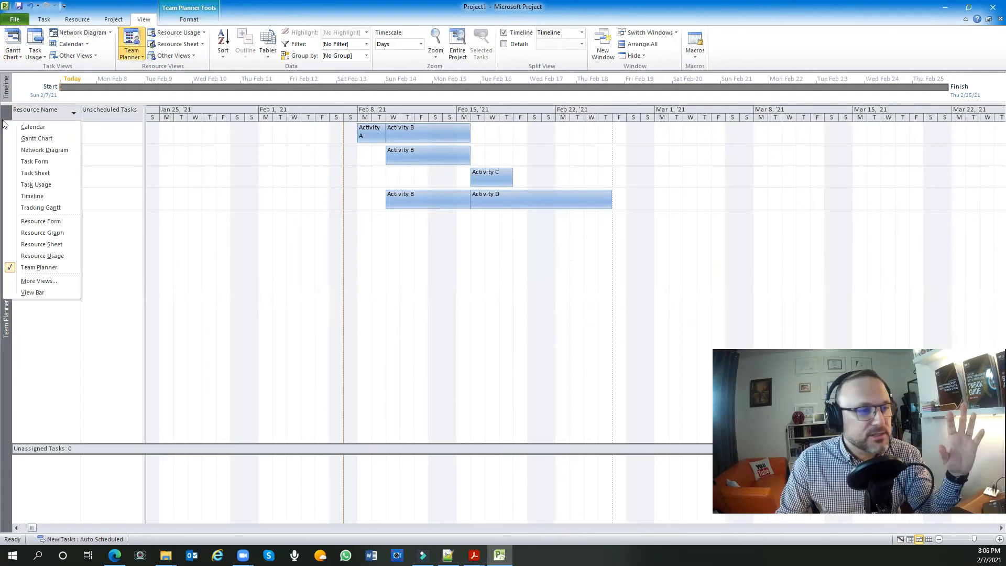
pyautogui.click(28, 138)
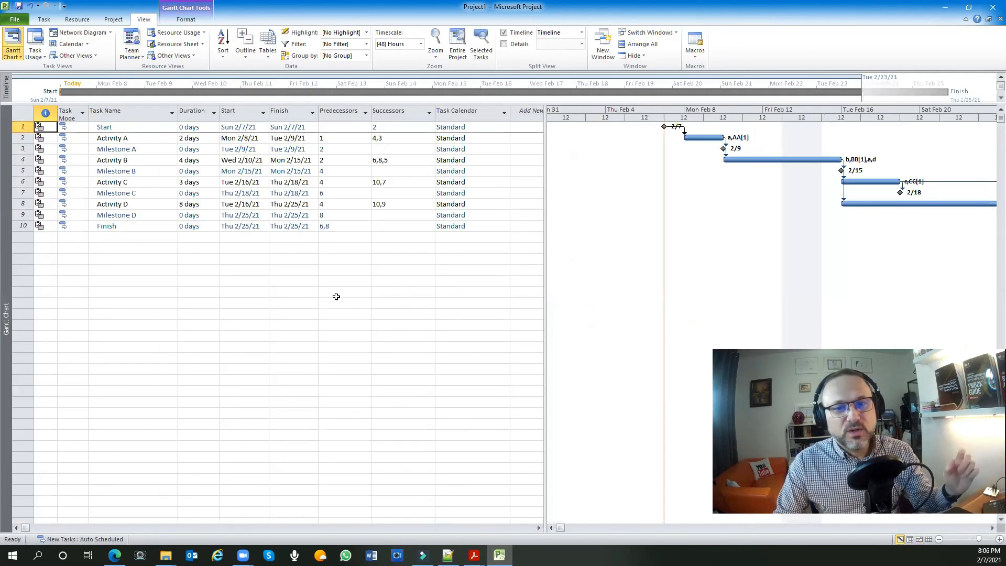
pyautogui.click(457, 46)
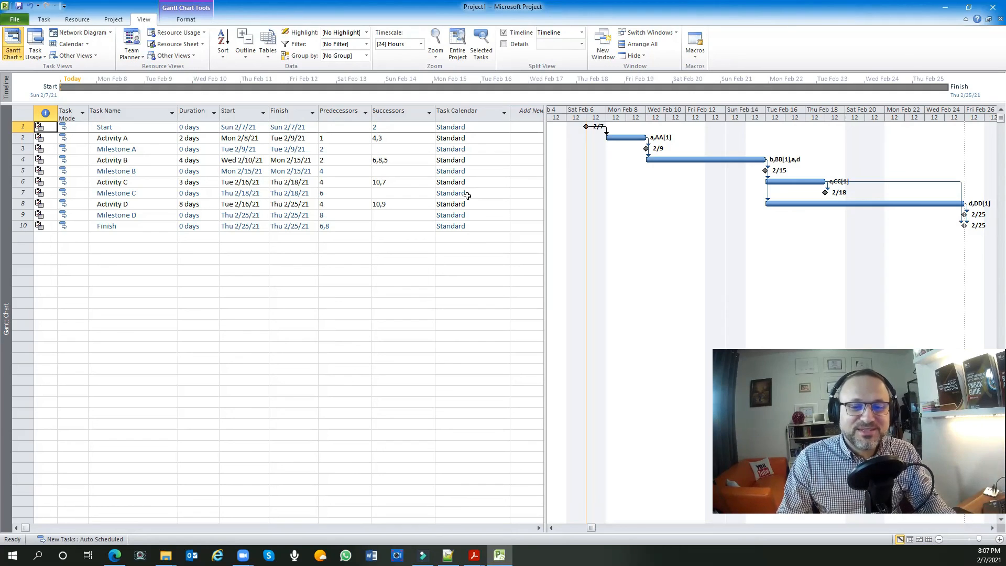
pyautogui.click(158, 238)
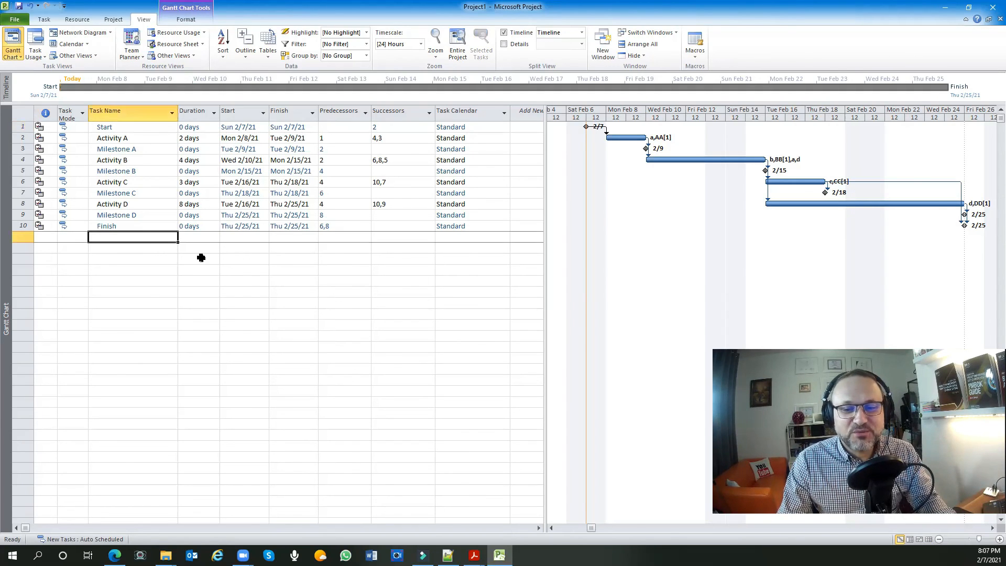